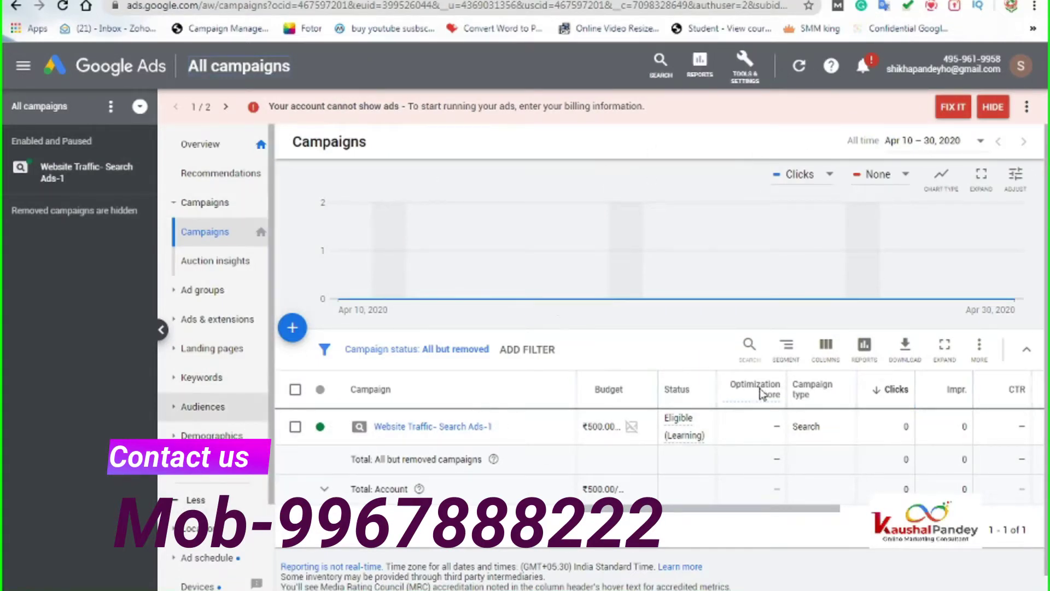
Open the account's Overview page to view the summary of all campaigns
{"action": "left_click", "coordinate": [203, 152]}
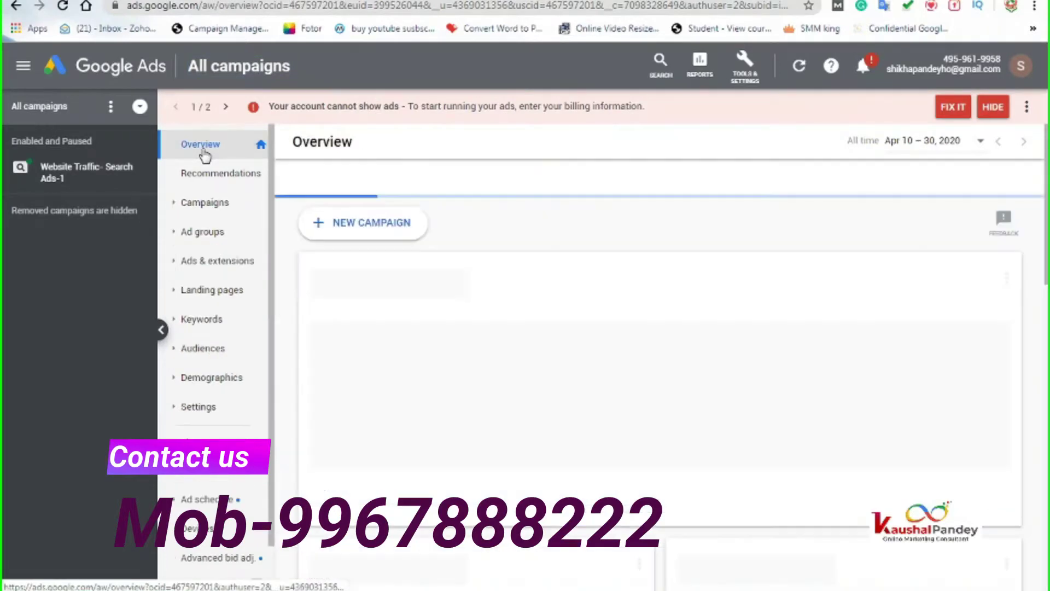
{"action": "mouse_move", "coordinate": [618, 376]}
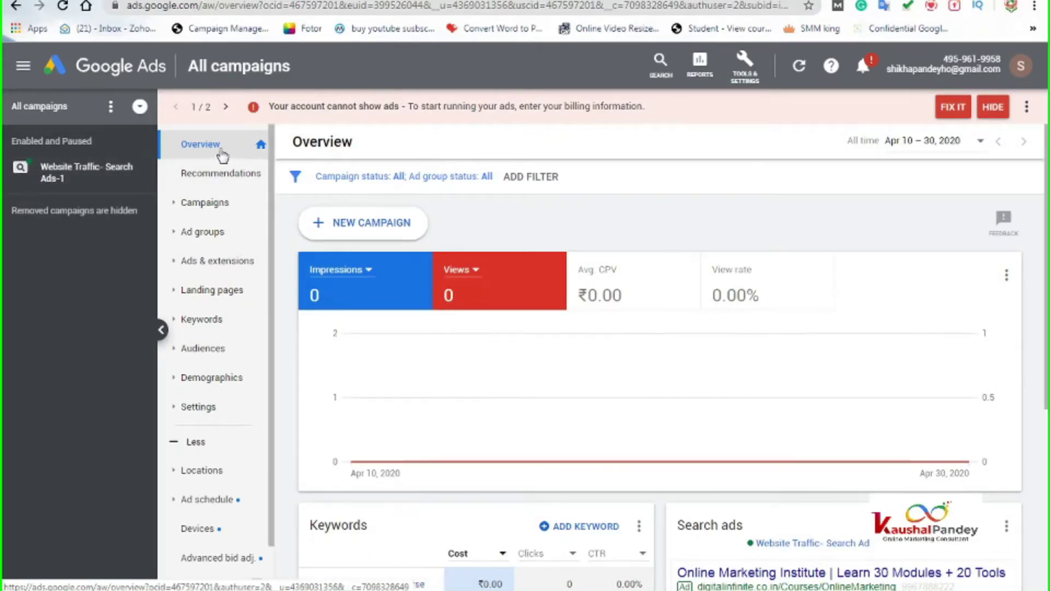
{"action": "mouse_move", "coordinate": [551, 429]}
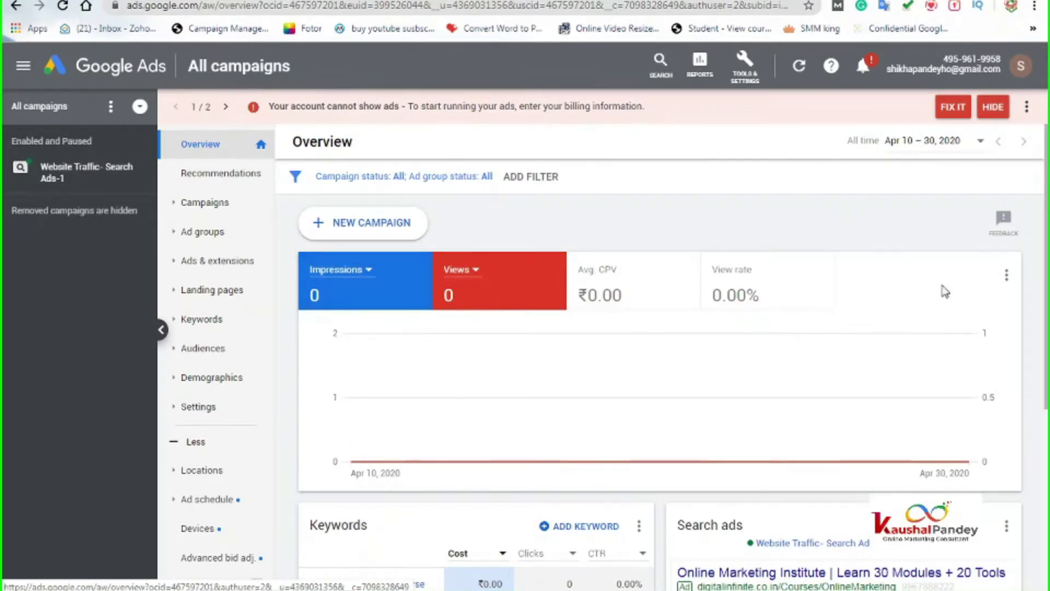
Switch to the Digital Infinite advertising account
{"action": "left_click", "coordinate": [1021, 66]}
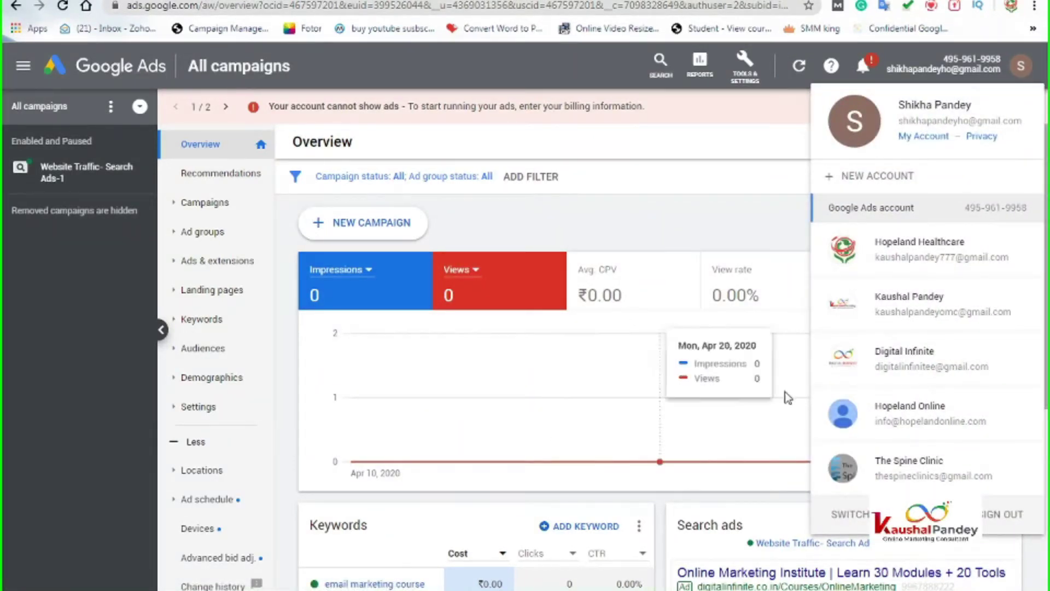
{"action": "right_click", "coordinate": [943, 366]}
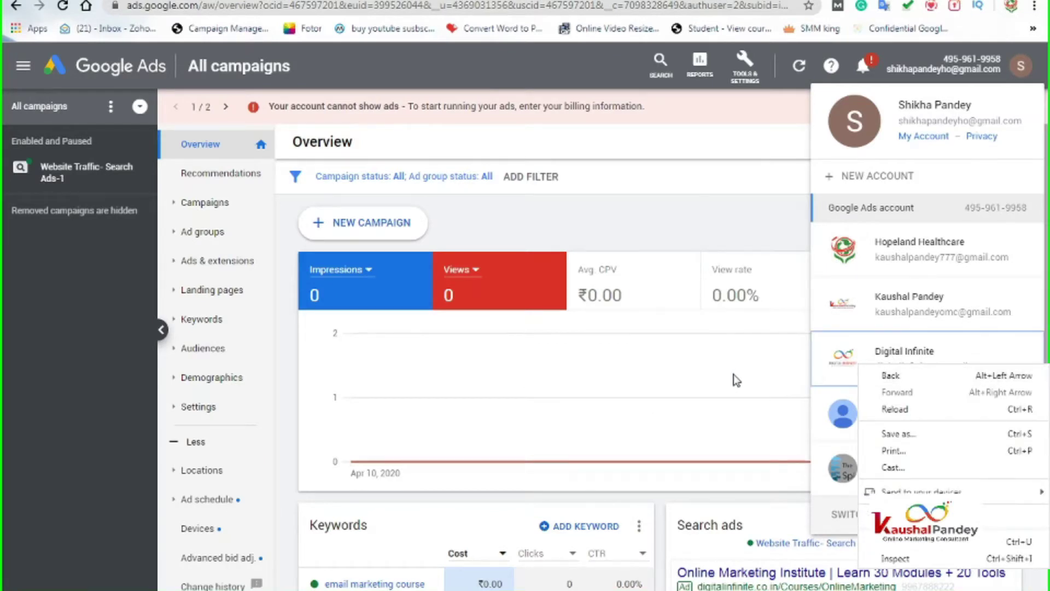
{"action": "left_click", "coordinate": [837, 356]}
{"action": "left_click", "coordinate": [837, 357]}
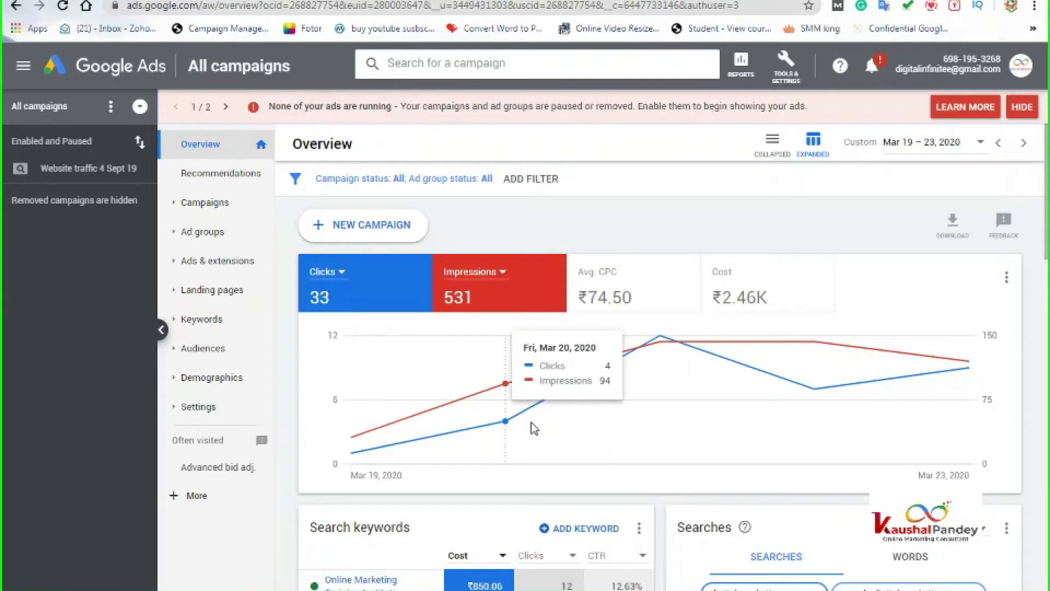
Examine the performance chart on the overview, covering clicks, impressions, average CPC and cost for Mar 19 – 23, 2020
{"action": "mouse_move", "coordinate": [919, 435]}
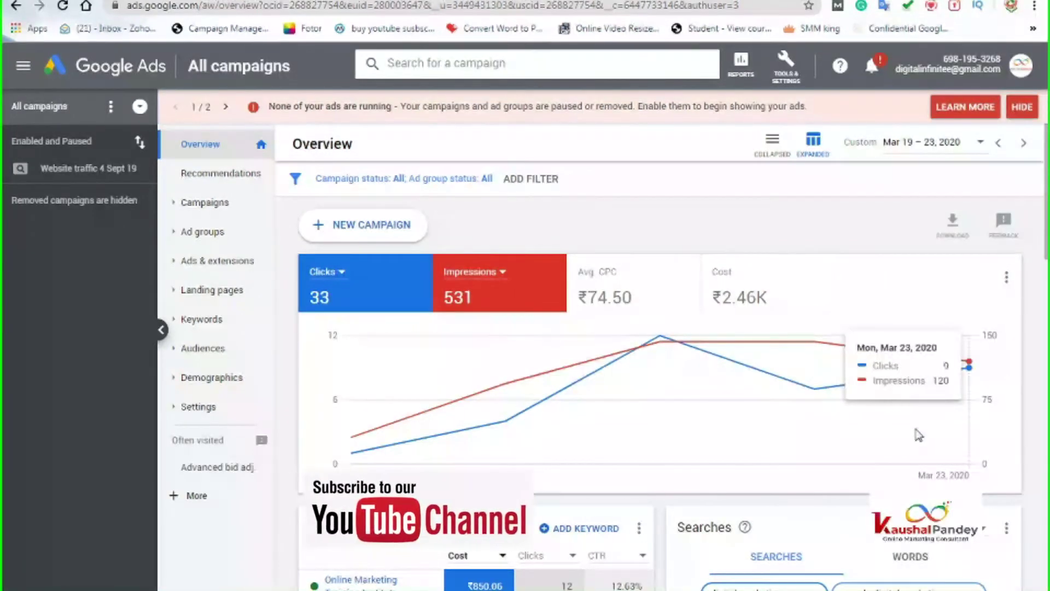
{"action": "mouse_move", "coordinate": [884, 427]}
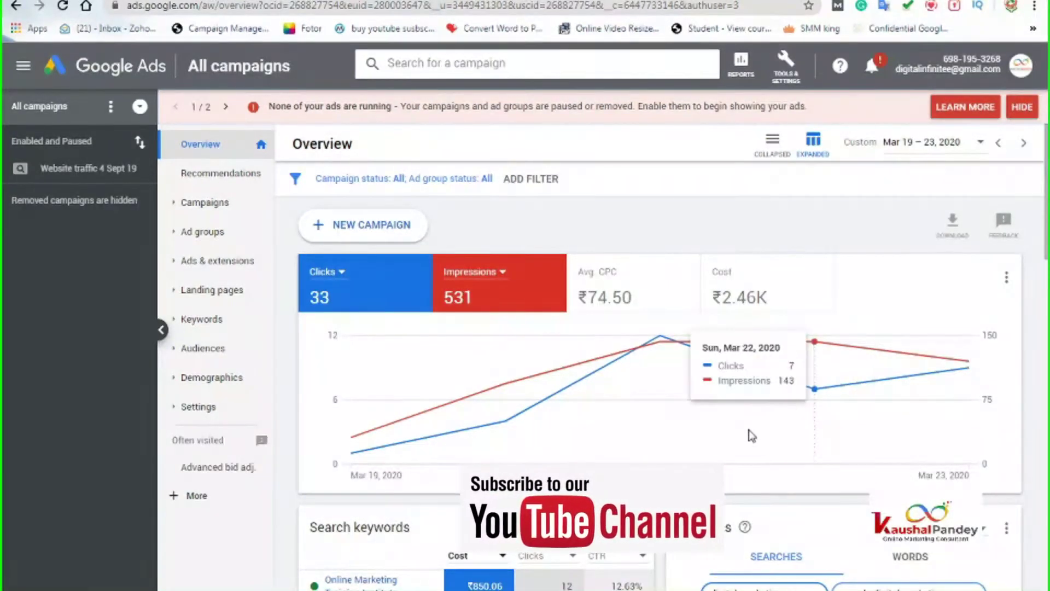
{"action": "scroll", "coordinate": [471, 419], "scroll_direction": "down", "scroll_amount": 3}
{"action": "scroll", "coordinate": [471, 418], "scroll_direction": "up", "scroll_amount": 3}
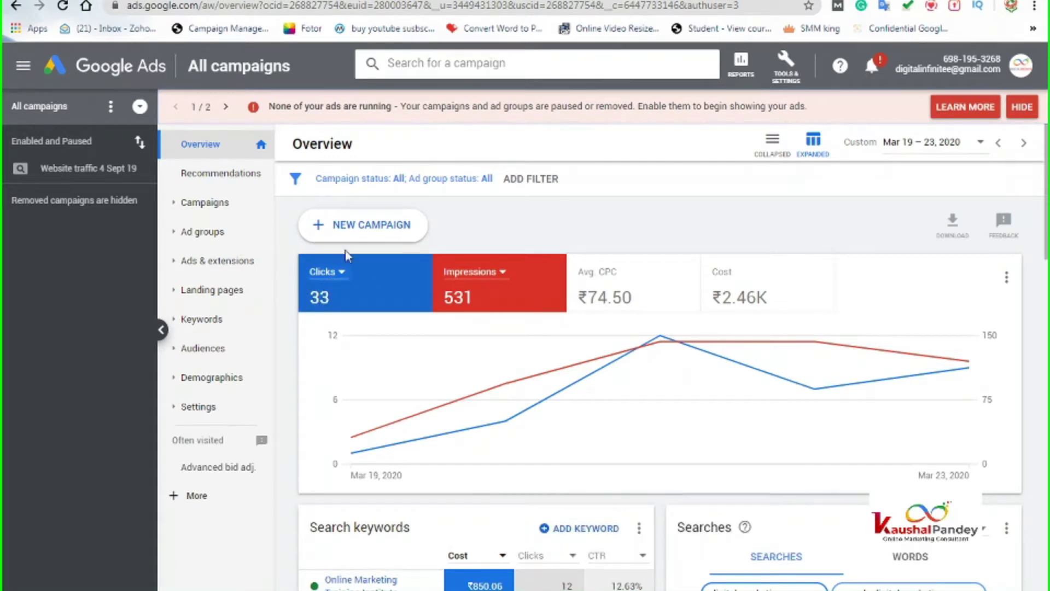
{"action": "scroll", "coordinate": [346, 255], "scroll_direction": "down", "scroll_amount": 2}
{"action": "scroll", "coordinate": [404, 316], "scroll_direction": "up", "scroll_amount": 2}
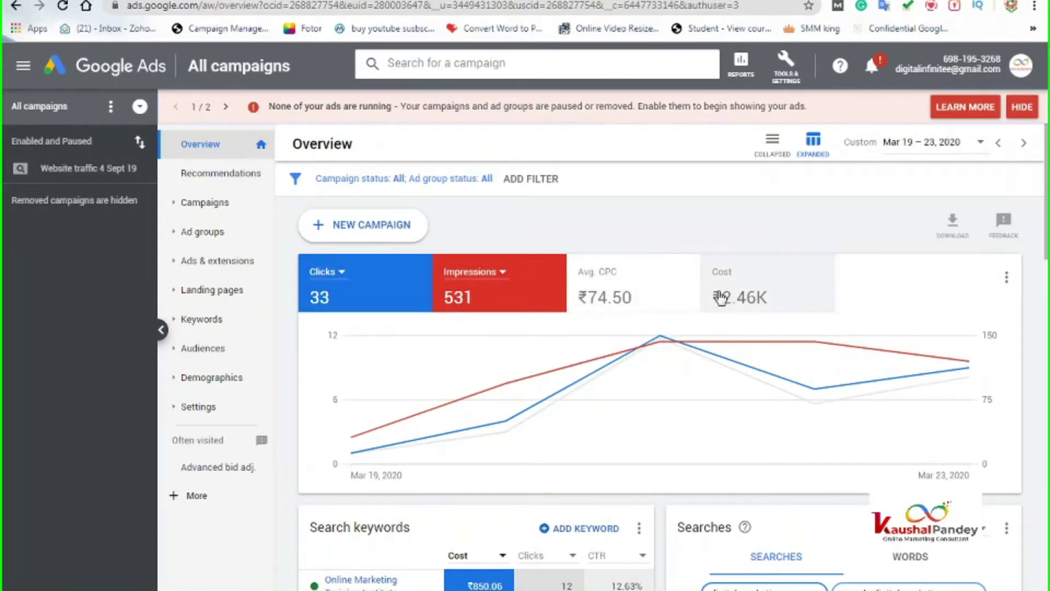
{"action": "scroll", "coordinate": [727, 398], "scroll_direction": "down", "scroll_amount": 1}
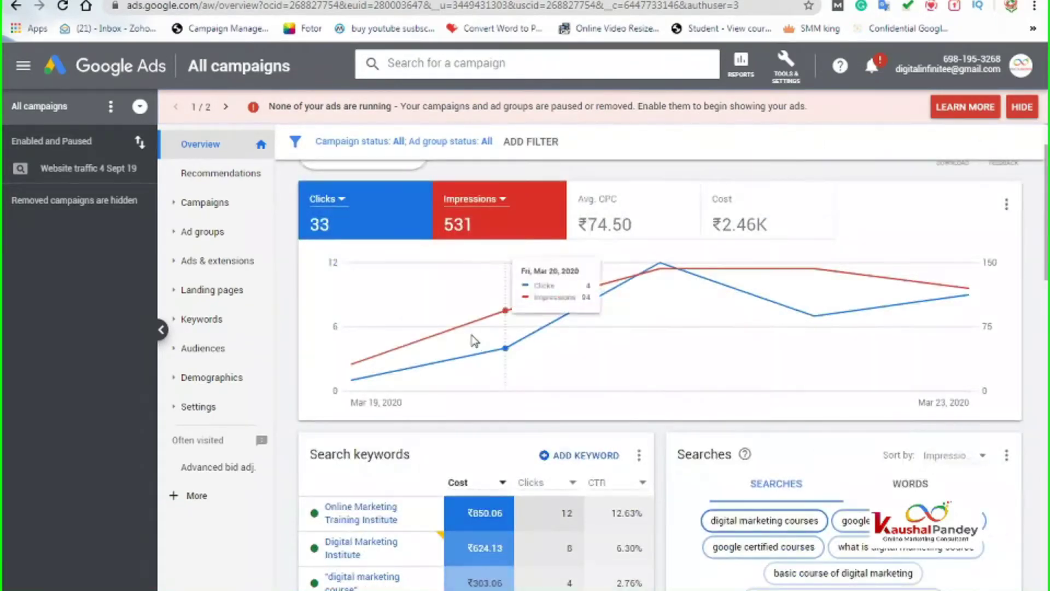
Review the cost, clicks and CTR of the search keywords and the details of individual user searches on the overview
{"action": "scroll", "coordinate": [470, 345], "scroll_direction": "down", "scroll_amount": 4}
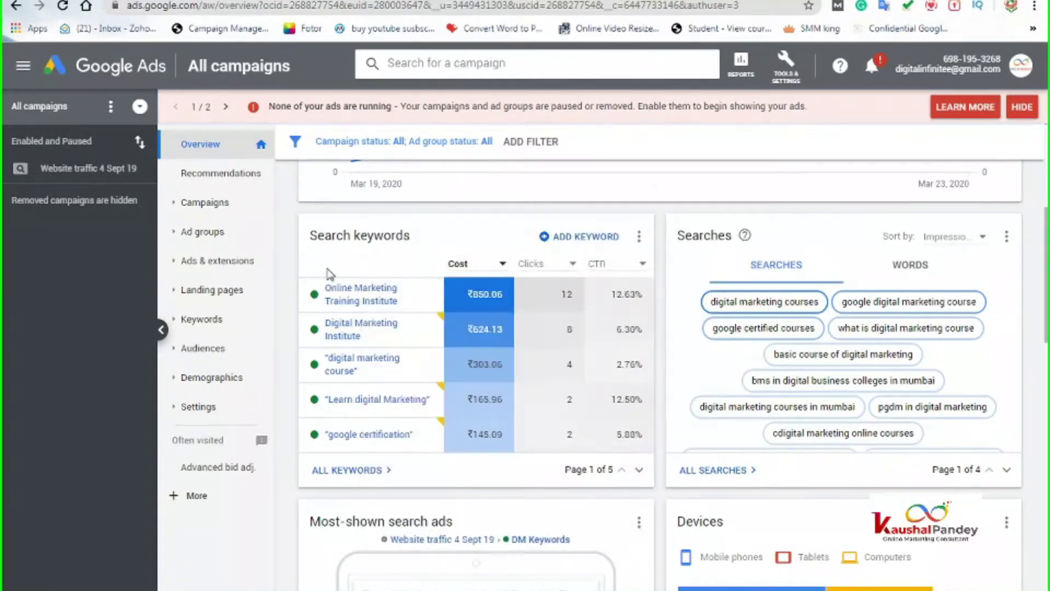
{"action": "mouse_move", "coordinate": [492, 306]}
{"action": "scroll", "coordinate": [1018, 363], "scroll_direction": "down", "scroll_amount": 1}
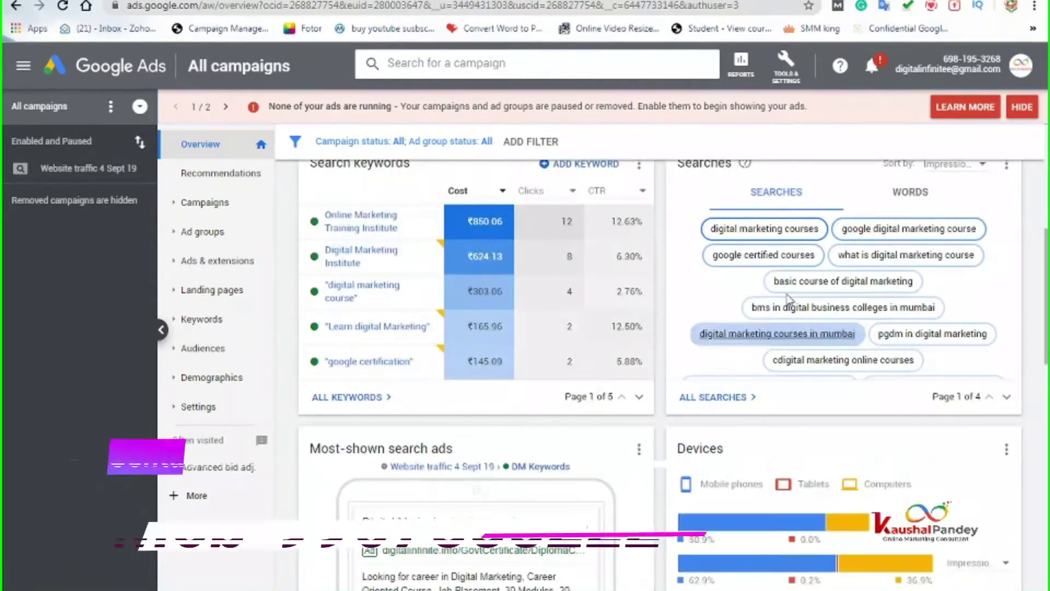
{"action": "mouse_move", "coordinate": [733, 243]}
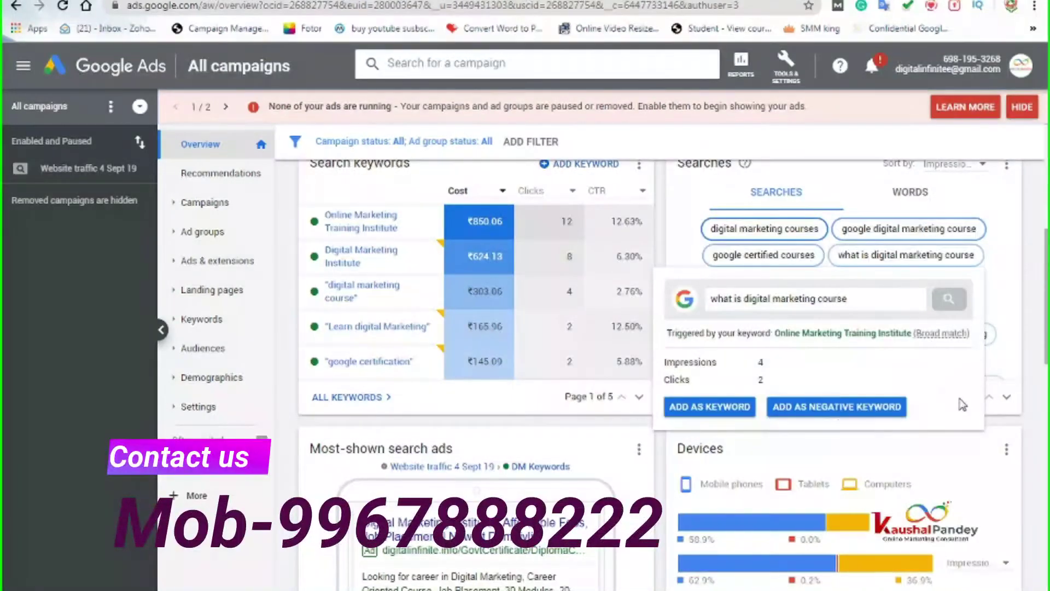
{"action": "scroll", "coordinate": [1031, 268], "scroll_direction": "up", "scroll_amount": 1}
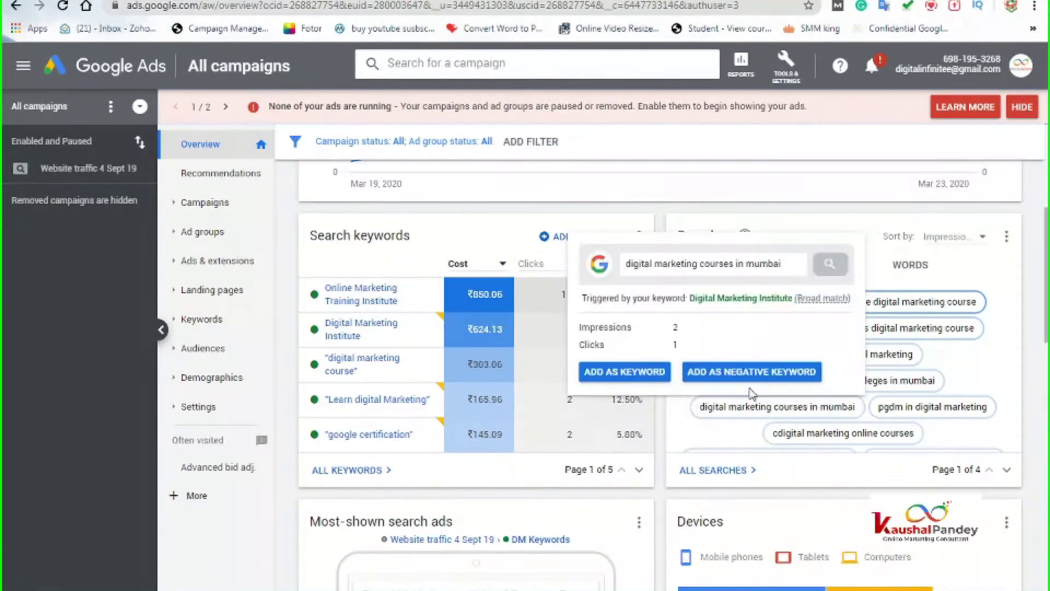
{"action": "mouse_move", "coordinate": [939, 386]}
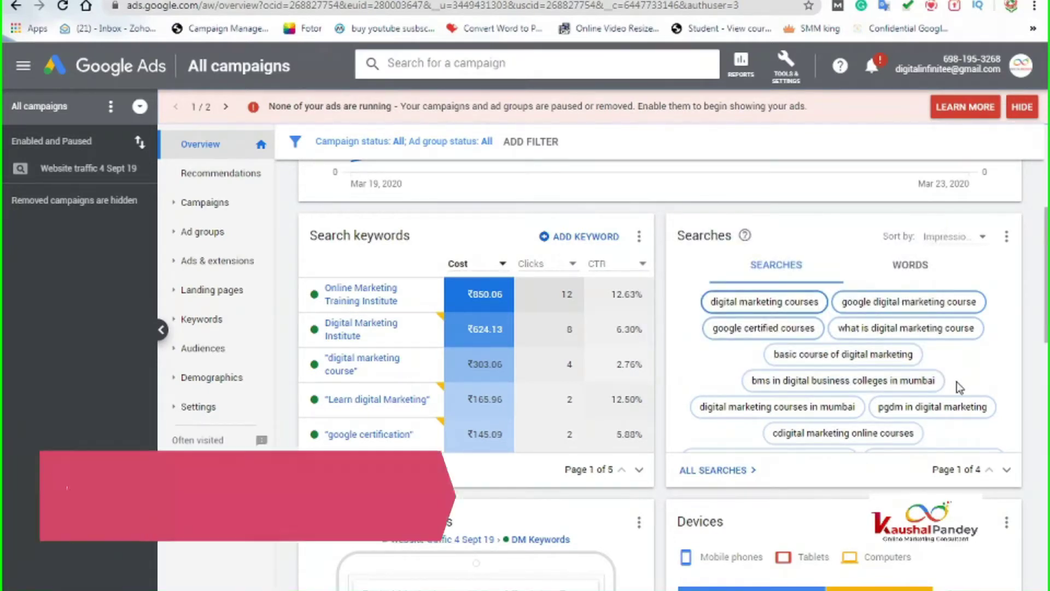
Add the search "bms in digital business colleges in mumbai" as a phrase-match negative keyword for the campaign Website traffic 4 Sept 19
{"action": "mouse_move", "coordinate": [836, 389]}
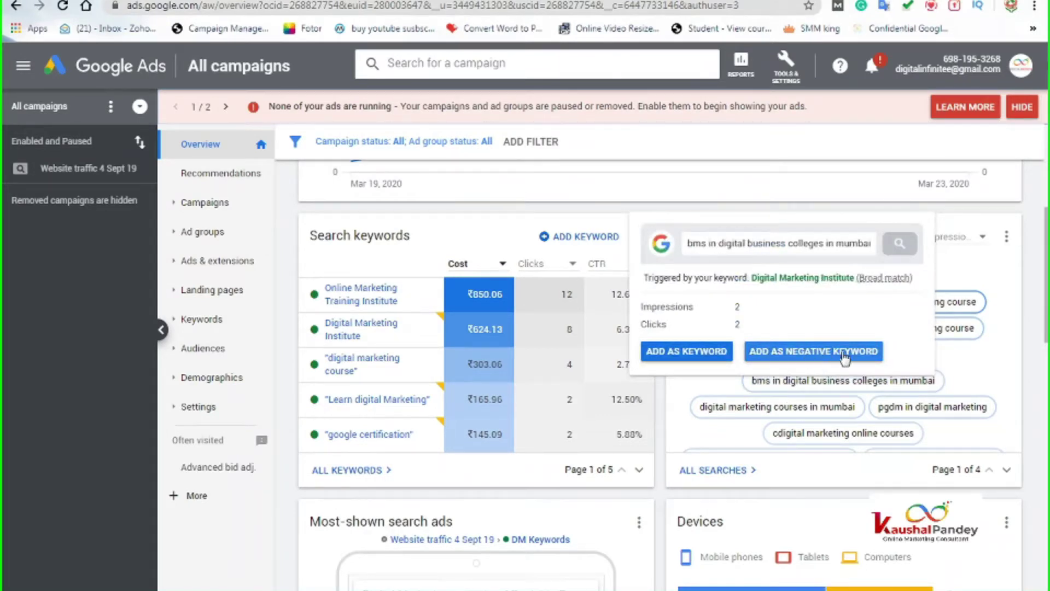
{"action": "left_click", "coordinate": [800, 355]}
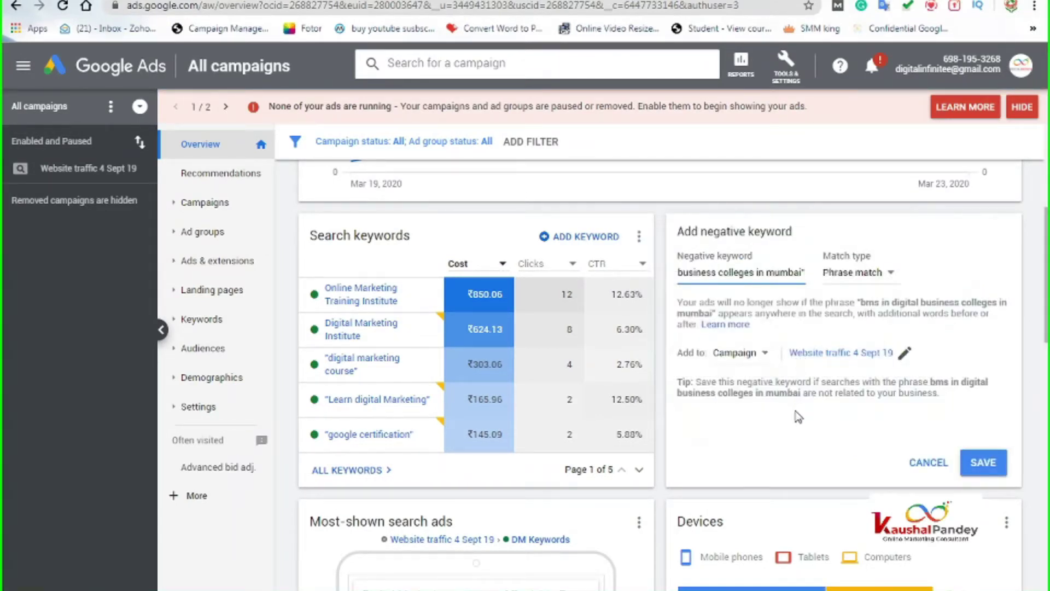
{"action": "left_click", "coordinate": [984, 464]}
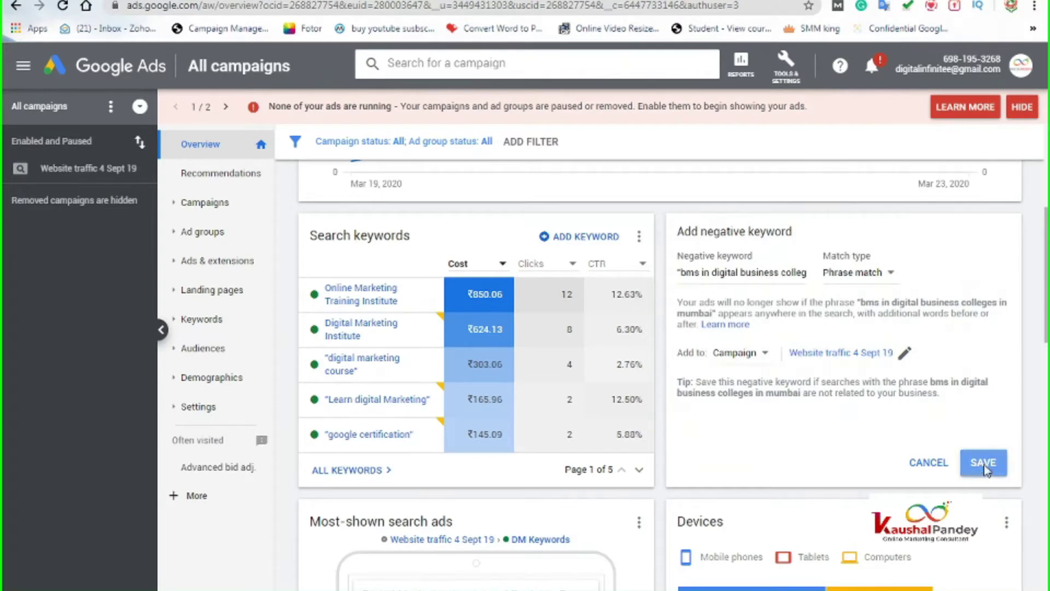
{"action": "mouse_move", "coordinate": [897, 450]}
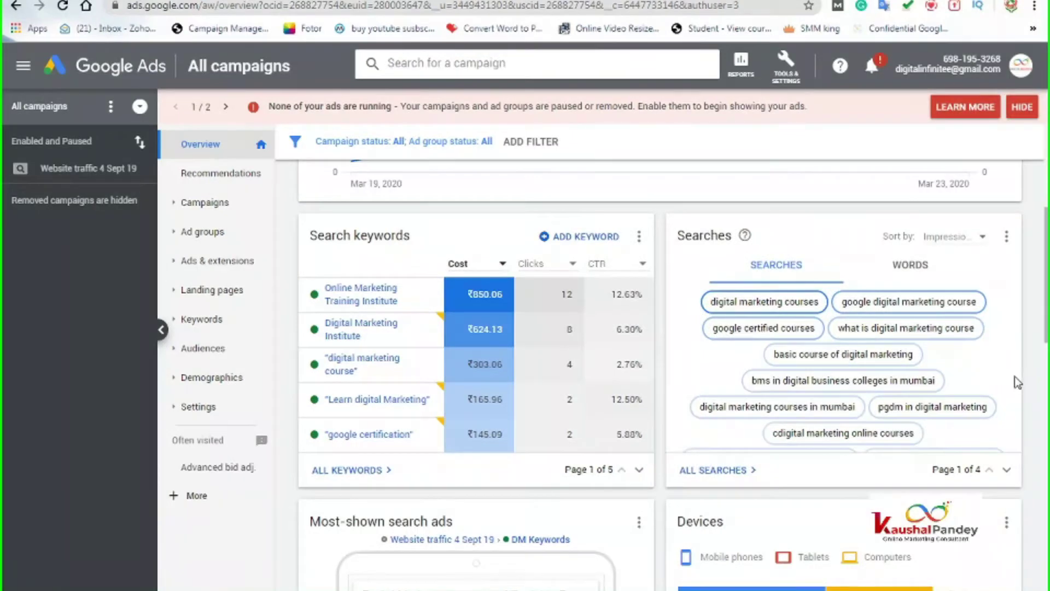
{"action": "scroll", "coordinate": [1016, 377], "scroll_direction": "down", "scroll_amount": 1}
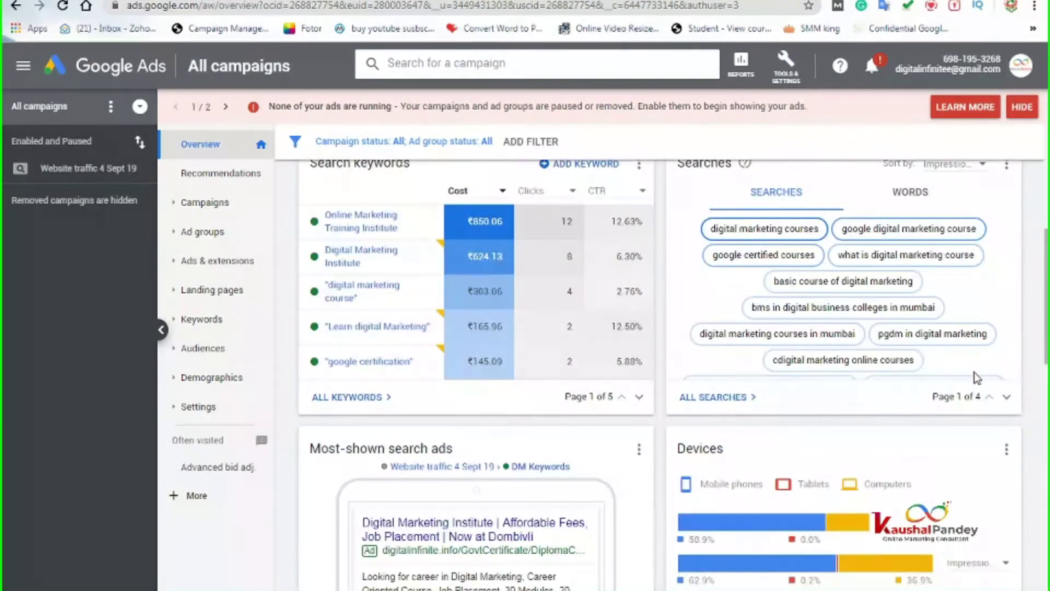
{"action": "mouse_move", "coordinate": [788, 376]}
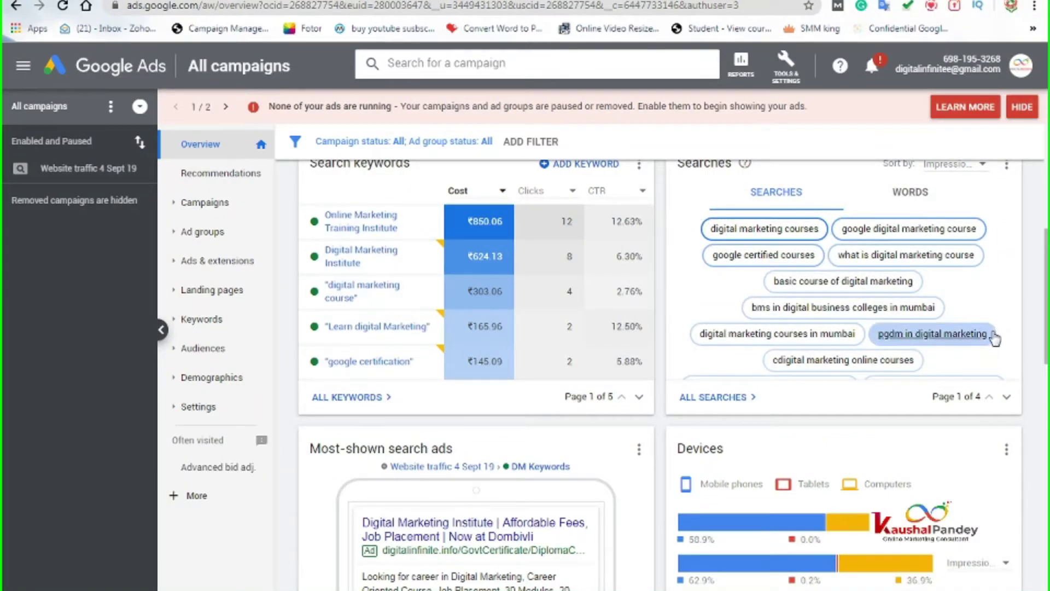
{"action": "scroll", "coordinate": [1002, 307], "scroll_direction": "down", "scroll_amount": 1}
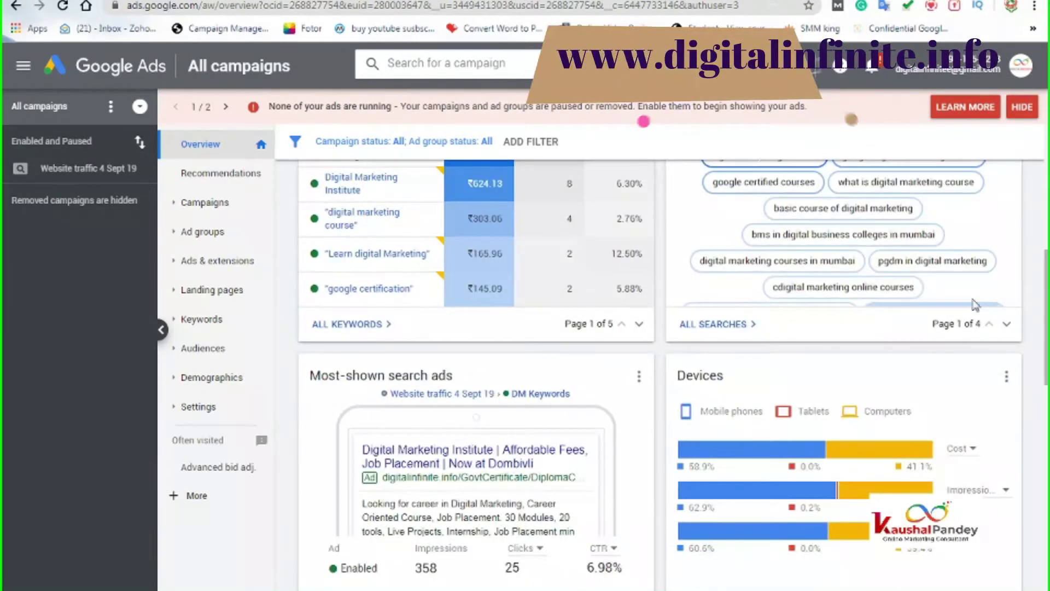
{"action": "mouse_move", "coordinate": [934, 270]}
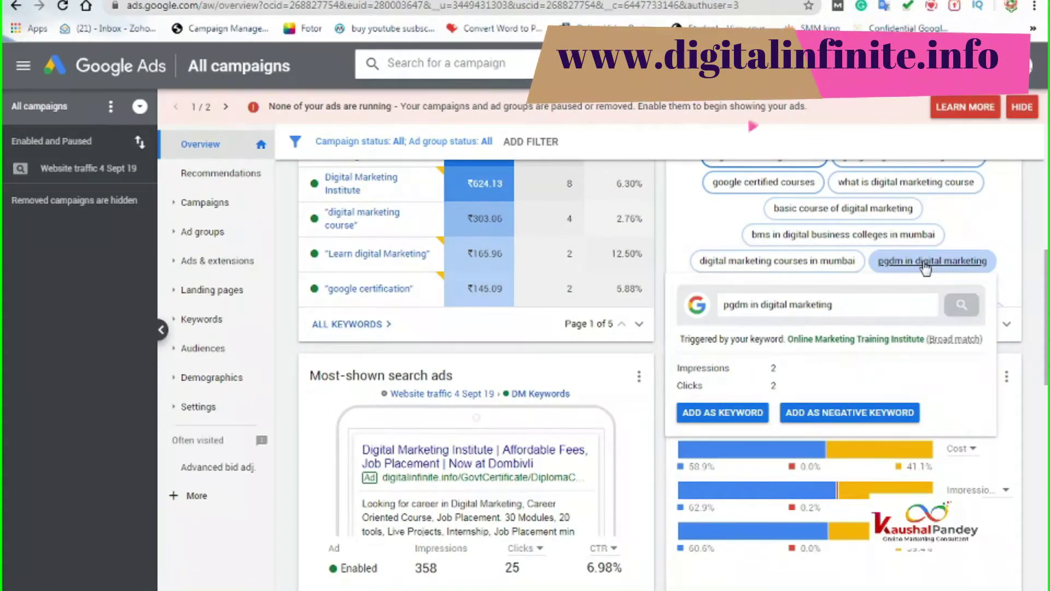
{"action": "left_click", "coordinate": [926, 266]}
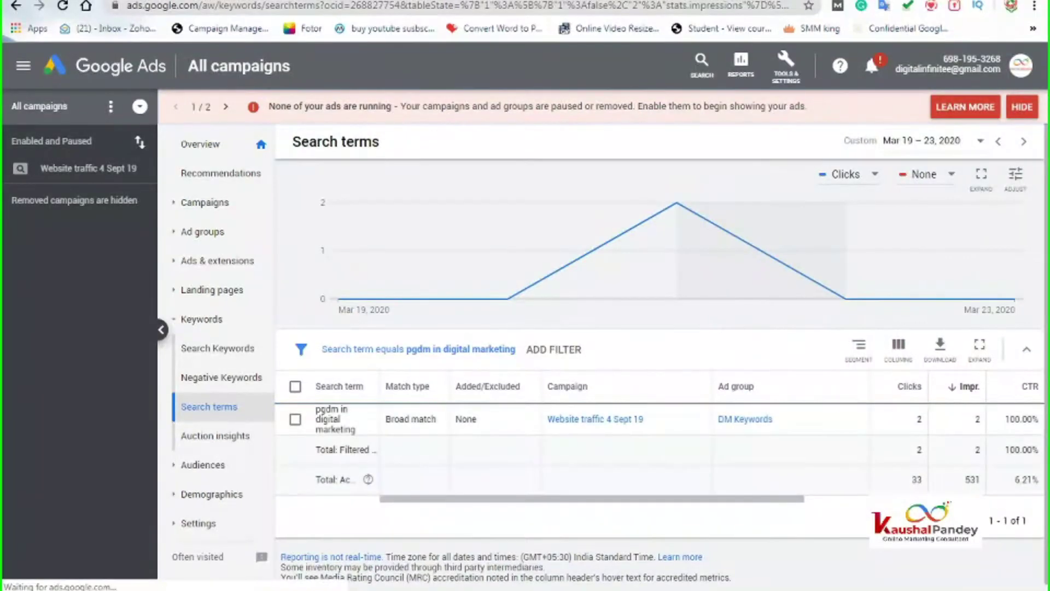
{"action": "left_click", "coordinate": [17, 8]}
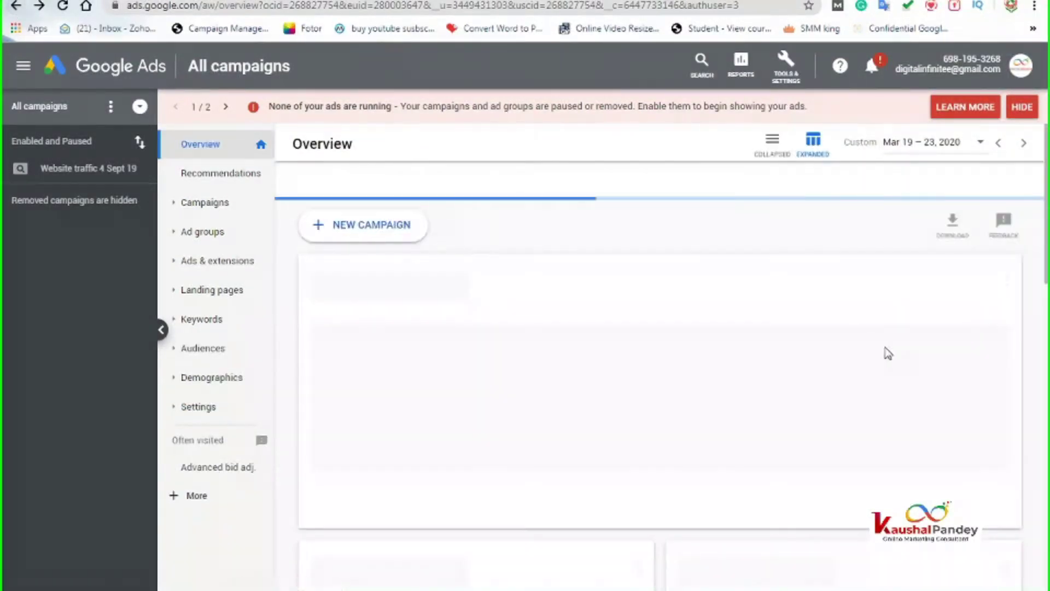
Add the search "pgdm in digital marketing" as a phrase-match negative keyword for the campaign Website traffic 4 Sept 19
{"action": "scroll", "coordinate": [900, 405], "scroll_direction": "down", "scroll_amount": 4}
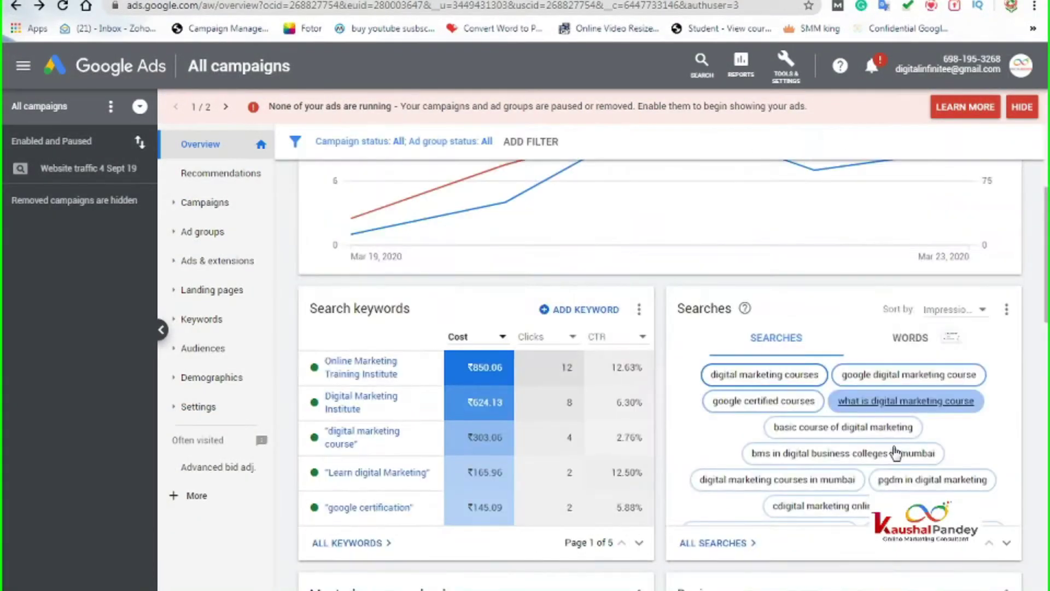
{"action": "scroll", "coordinate": [895, 452], "scroll_direction": "down", "scroll_amount": 3}
{"action": "left_click", "coordinate": [898, 337]}
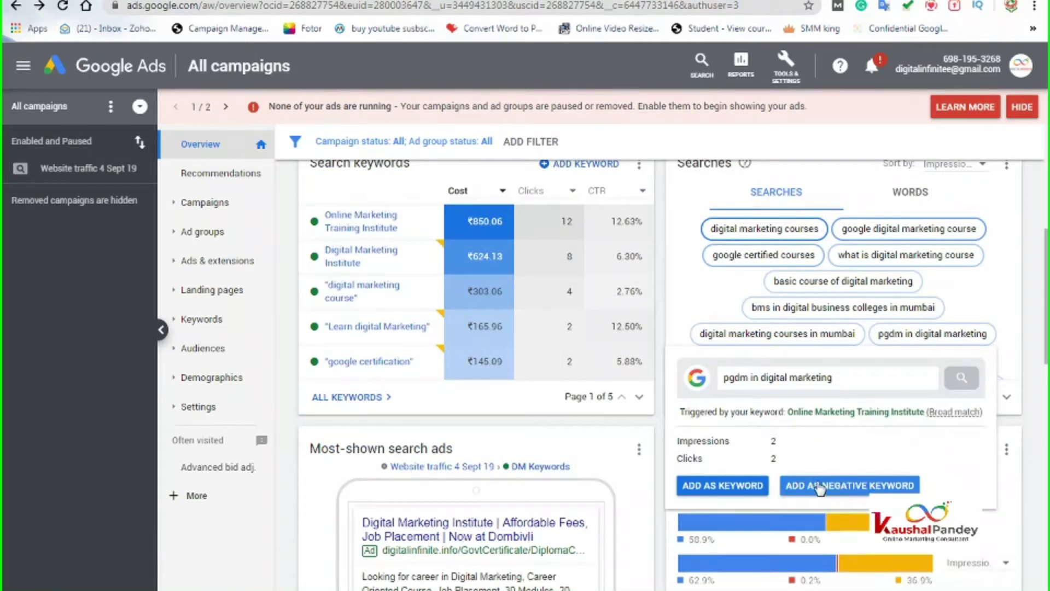
{"action": "left_click", "coordinate": [819, 487]}
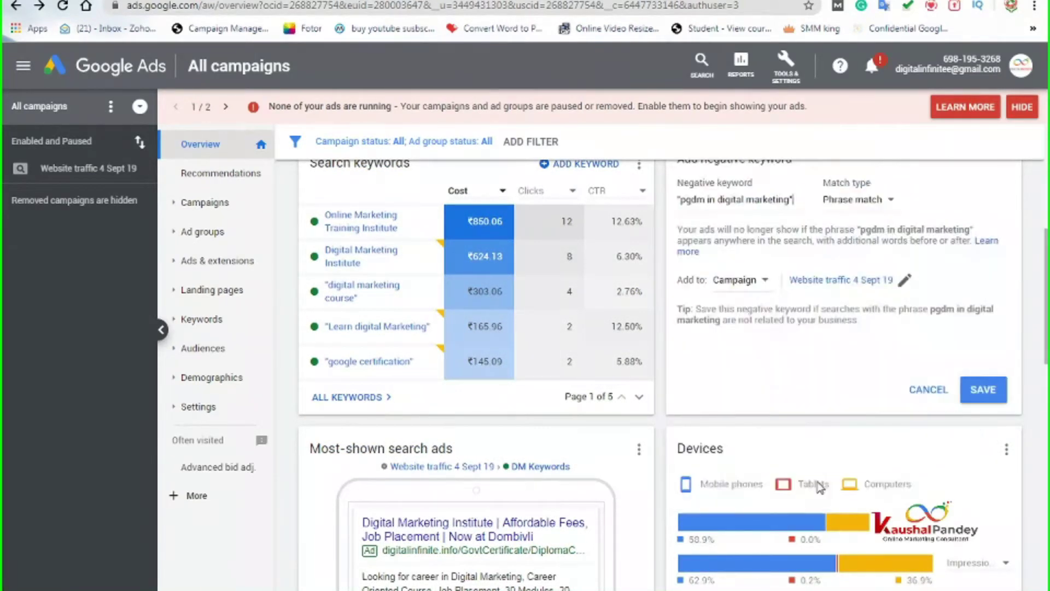
{"action": "left_click", "coordinate": [983, 390]}
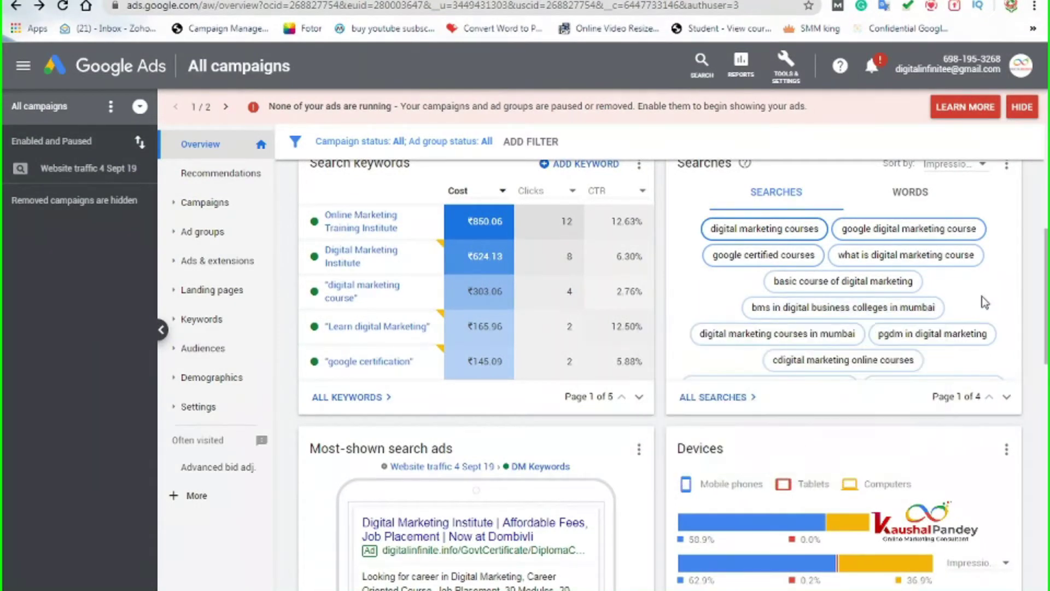
Examine the most-shown search ads and the breakdown of cost, impressions and clicks by device on the overview
{"action": "scroll", "coordinate": [983, 297], "scroll_direction": "down", "scroll_amount": 1}
{"action": "scroll", "coordinate": [983, 292], "scroll_direction": "down", "scroll_amount": 2}
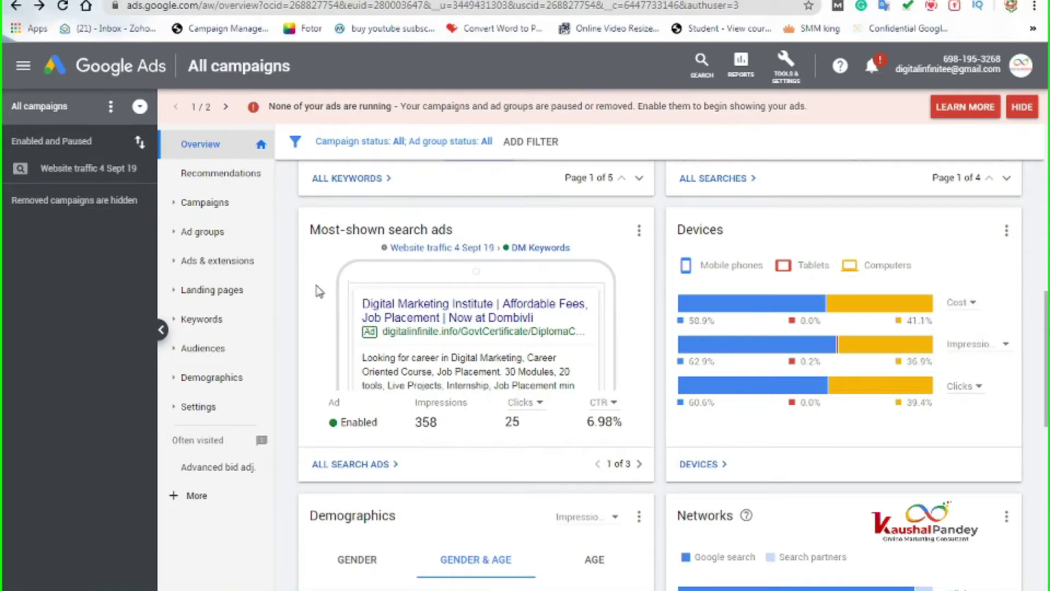
{"action": "mouse_move", "coordinate": [367, 296]}
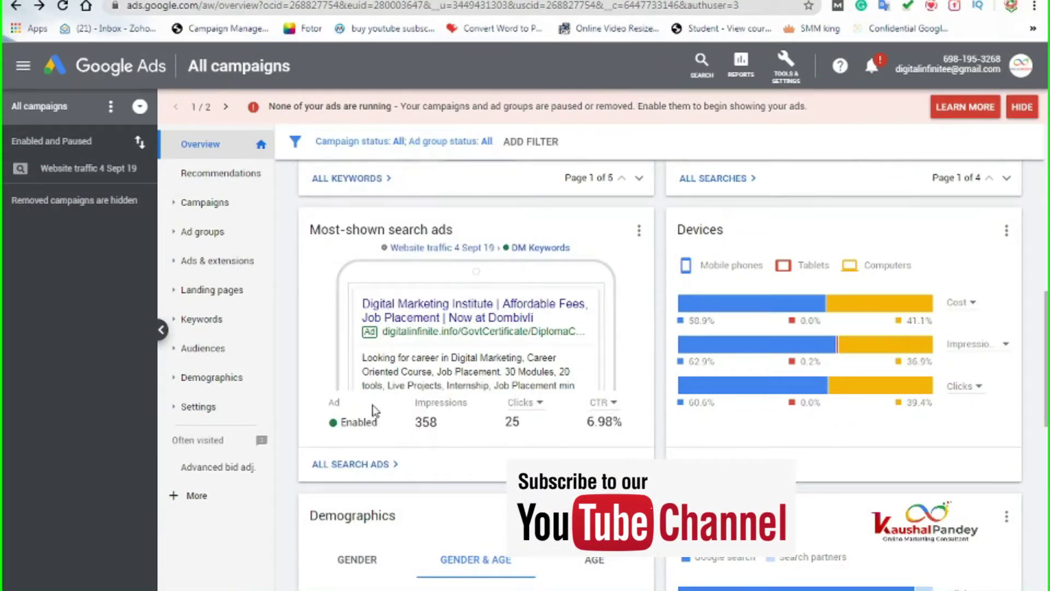
{"action": "mouse_move", "coordinate": [599, 366]}
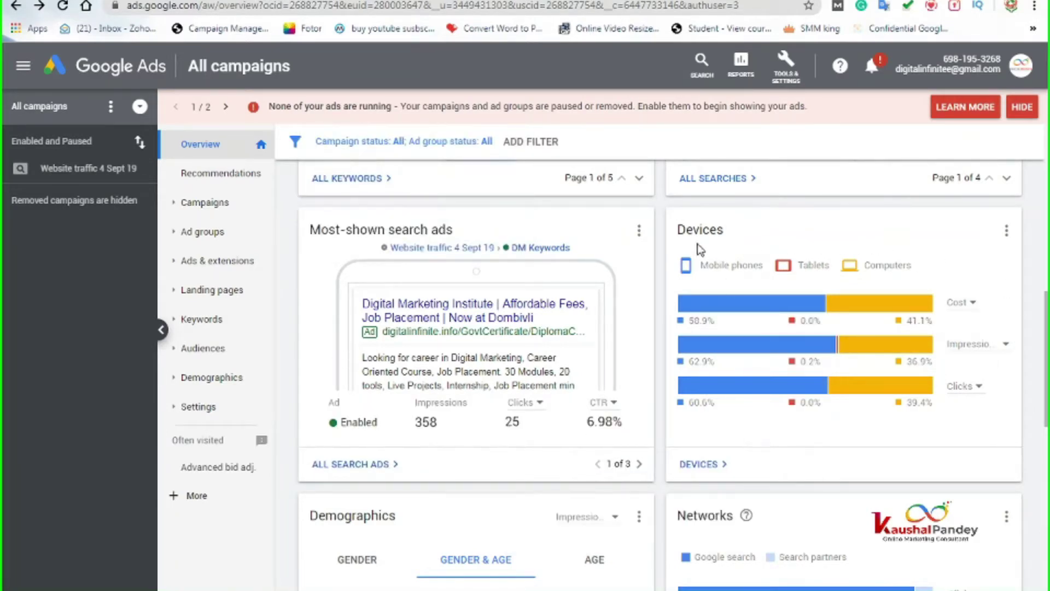
{"action": "scroll", "coordinate": [822, 340], "scroll_direction": "down", "scroll_amount": 2}
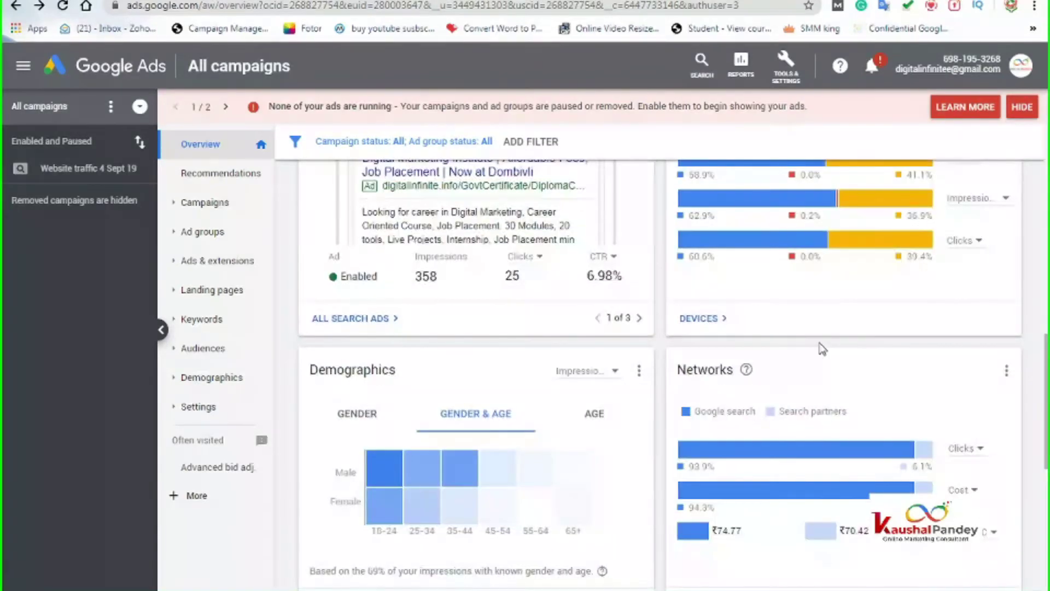
{"action": "scroll", "coordinate": [809, 311], "scroll_direction": "up", "scroll_amount": 2}
{"action": "mouse_move", "coordinate": [901, 317]}
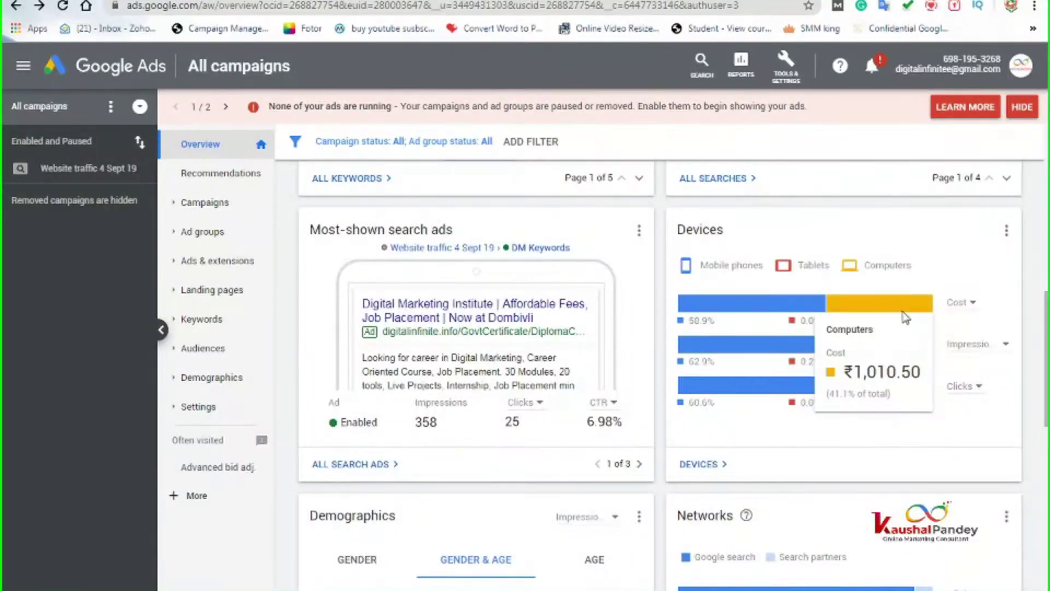
Examine the device breakdown and the impressions by gender and age group on the overview
{"action": "scroll", "coordinate": [766, 383], "scroll_direction": "down", "scroll_amount": 2}
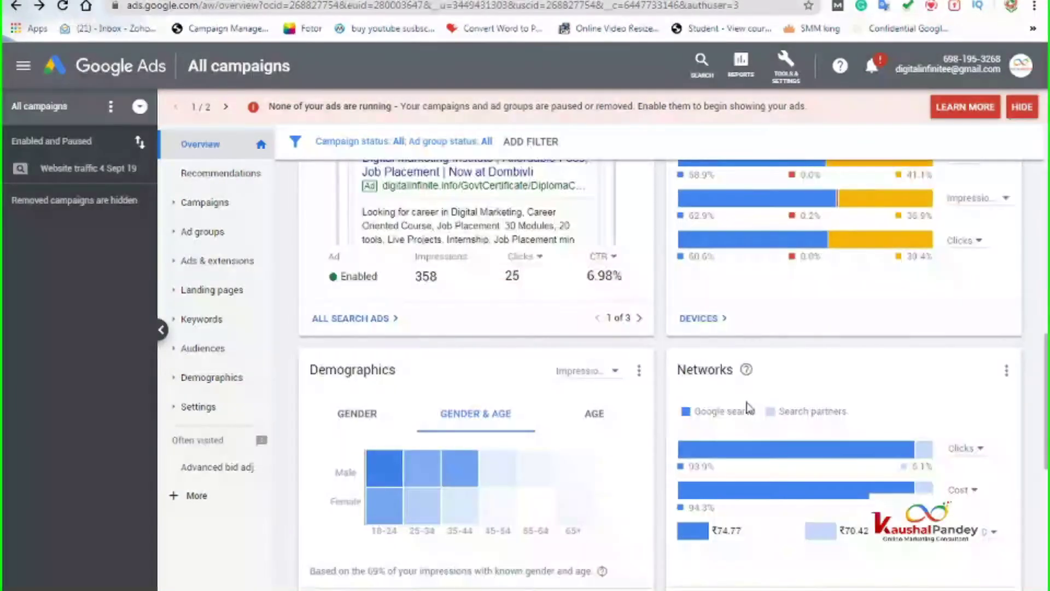
{"action": "scroll", "coordinate": [683, 358], "scroll_direction": "up", "scroll_amount": 1}
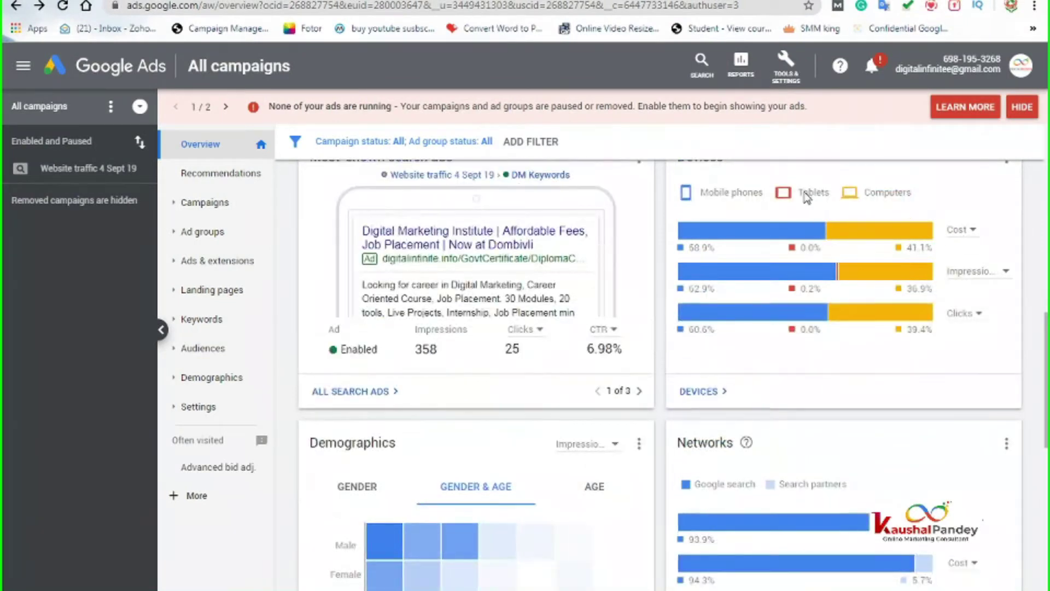
{"action": "scroll", "coordinate": [848, 228], "scroll_direction": "down", "scroll_amount": 2}
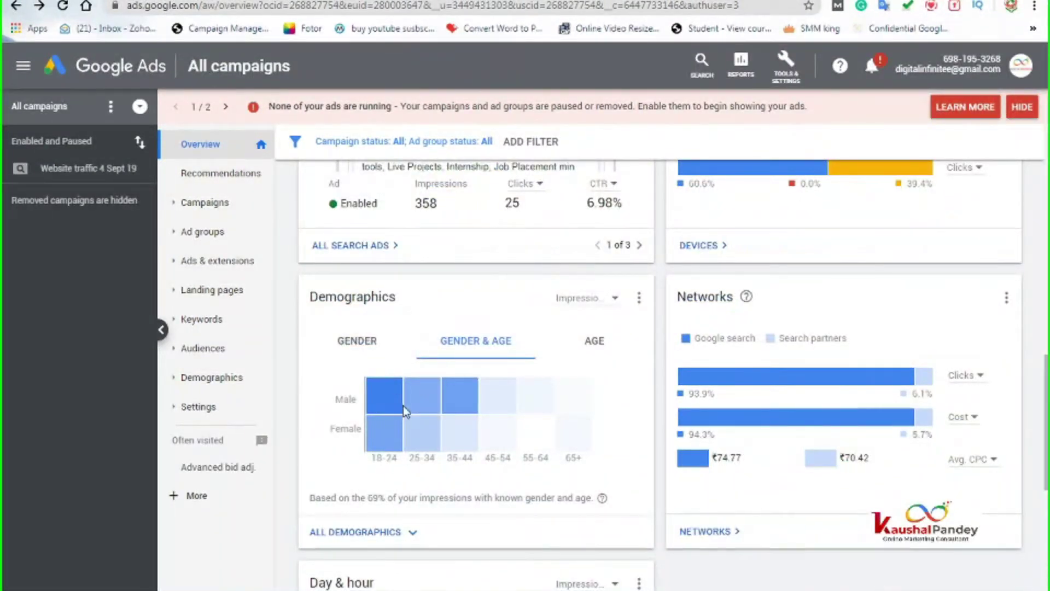
{"action": "mouse_move", "coordinate": [468, 382]}
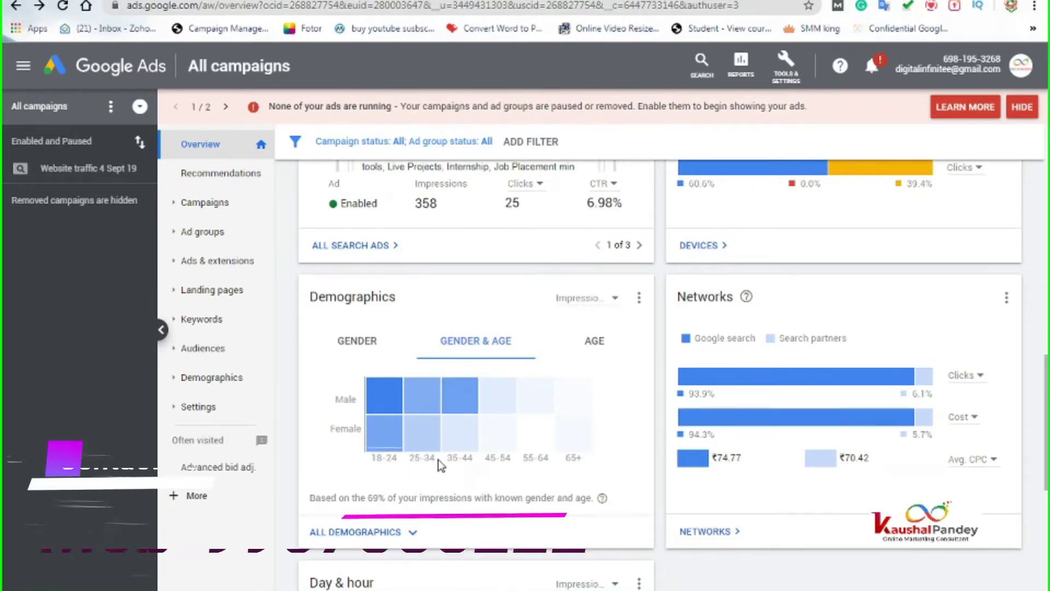
{"action": "mouse_move", "coordinate": [406, 412]}
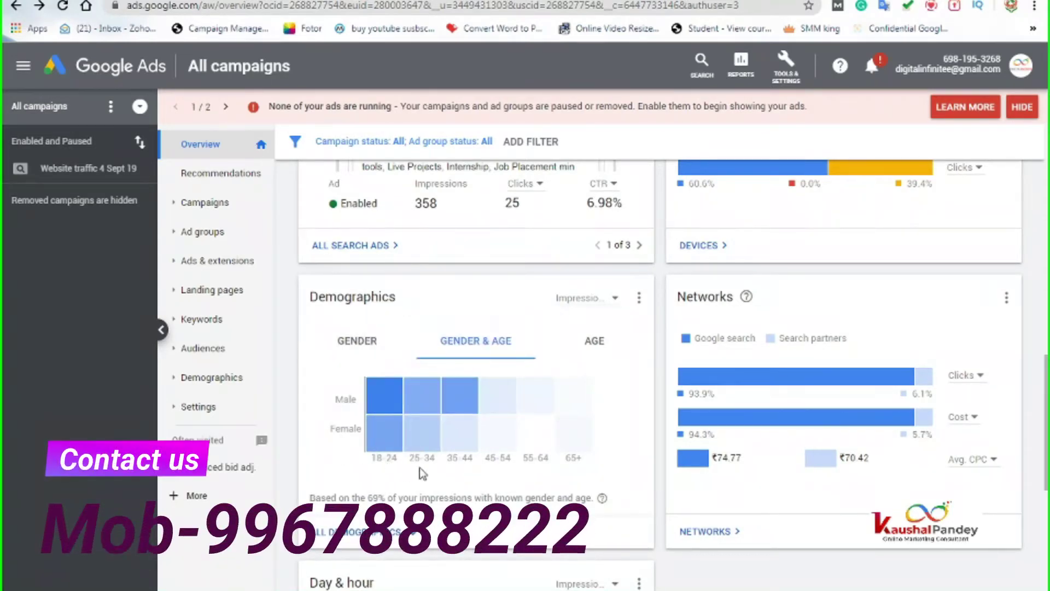
Check the clicks, cost and average CPC by network and the impressions by day and hour on the overview
{"action": "scroll", "coordinate": [752, 372], "scroll_direction": "down", "scroll_amount": 1}
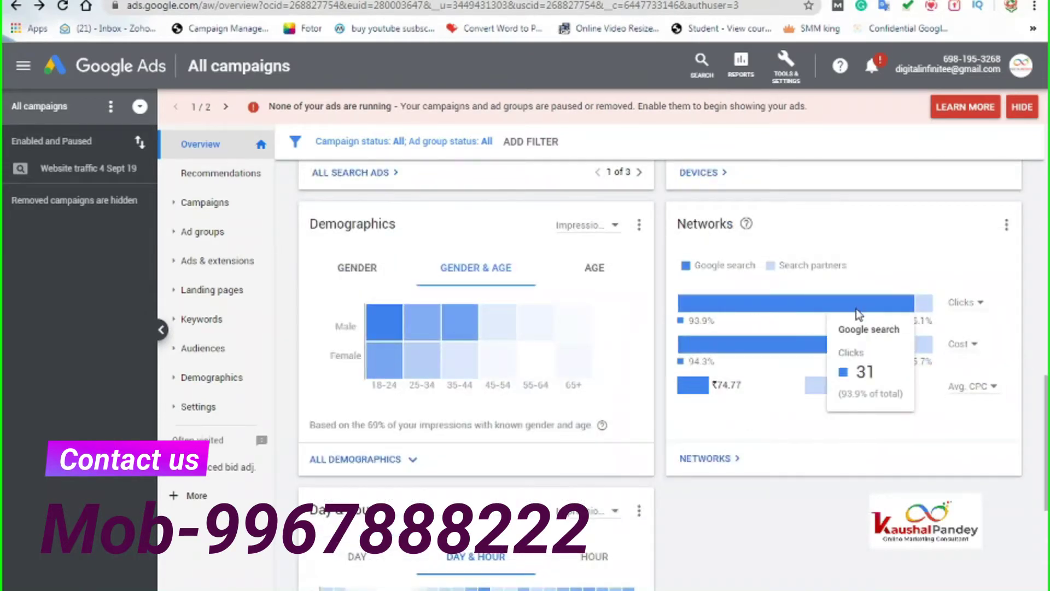
{"action": "mouse_move", "coordinate": [679, 360]}
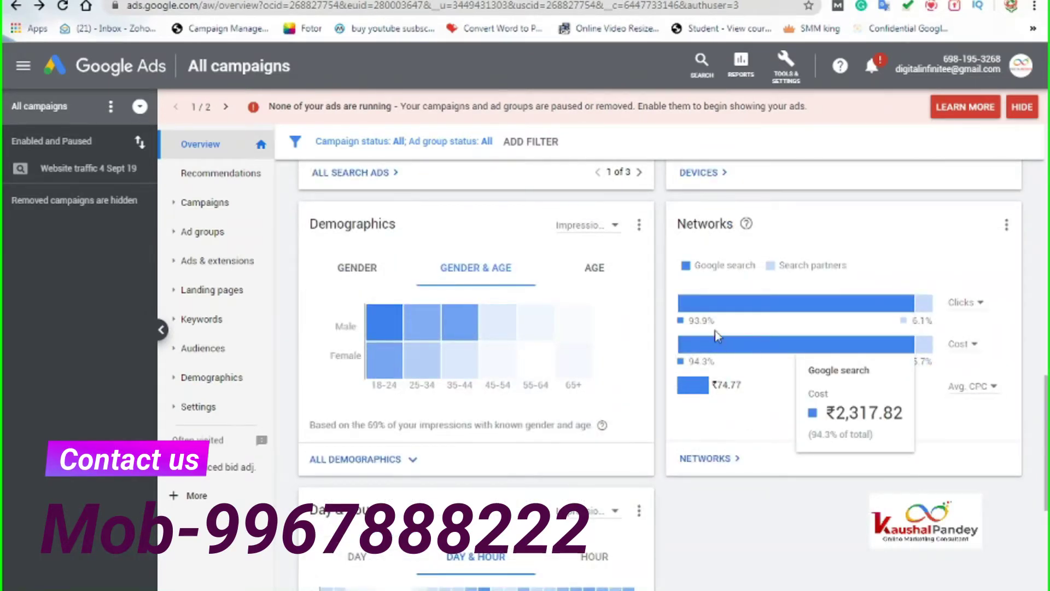
{"action": "mouse_move", "coordinate": [731, 397]}
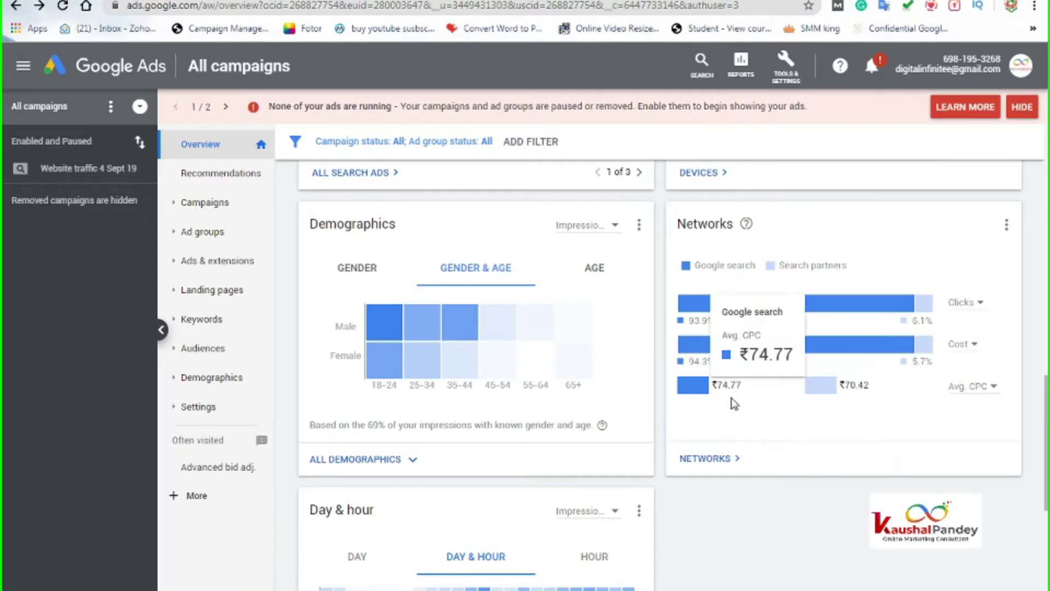
{"action": "scroll", "coordinate": [711, 352], "scroll_direction": "down", "scroll_amount": 4}
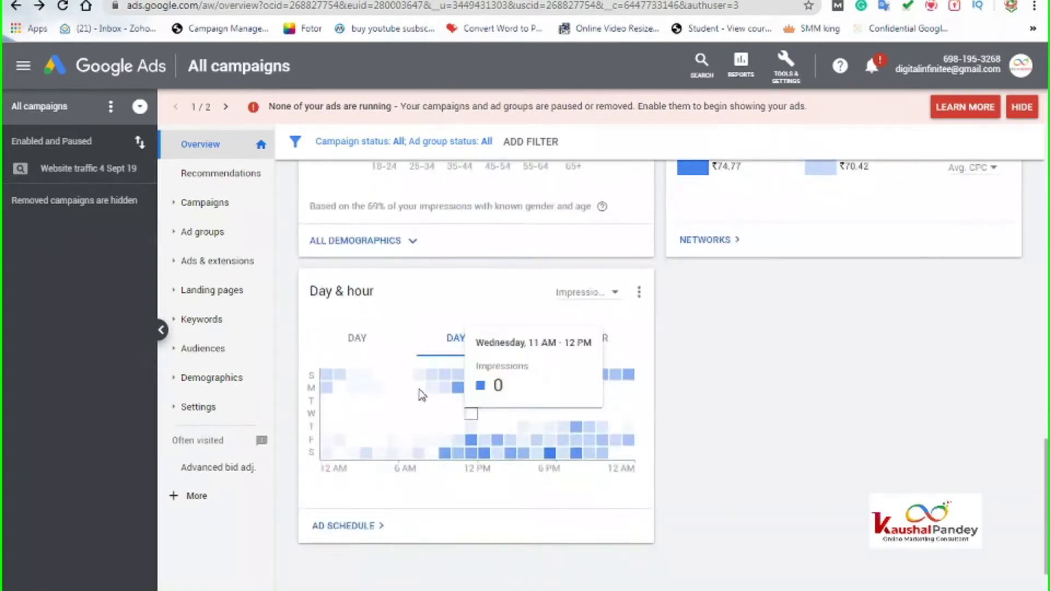
{"action": "scroll", "coordinate": [486, 421], "scroll_direction": "down", "scroll_amount": 2}
{"action": "scroll", "coordinate": [446, 300], "scroll_direction": "up", "scroll_amount": 10}
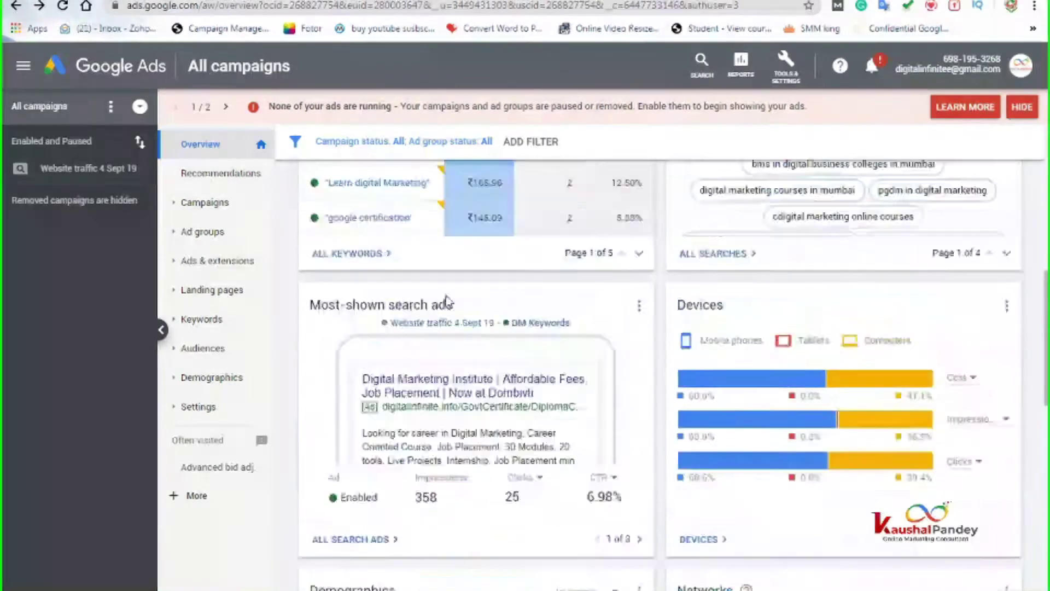
{"action": "scroll", "coordinate": [721, 472], "scroll_direction": "up", "scroll_amount": 8}
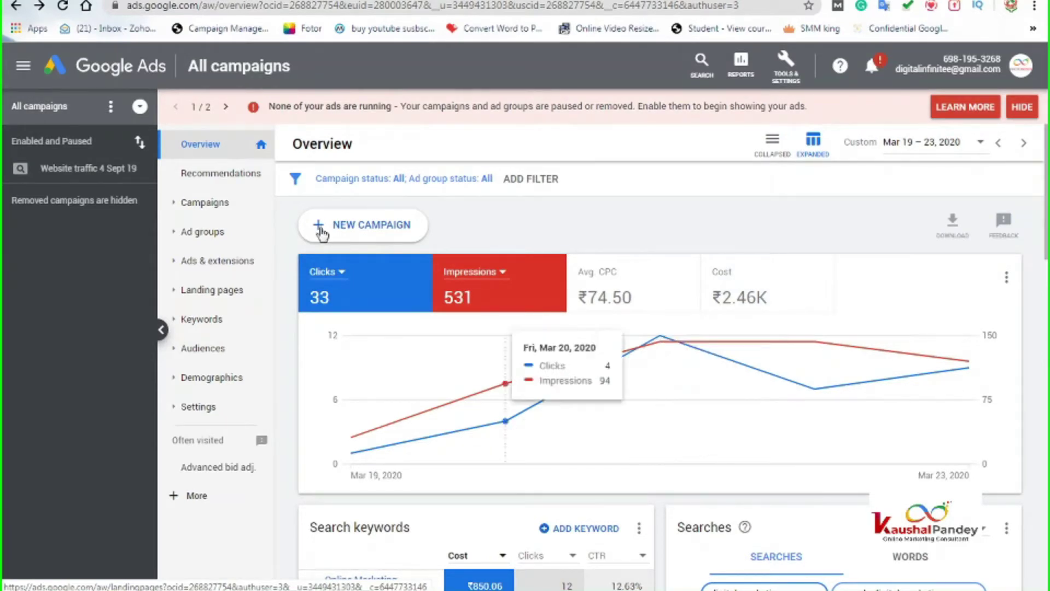
Review the account's recommendations and the performance table of all campaigns
{"action": "left_click", "coordinate": [225, 70]}
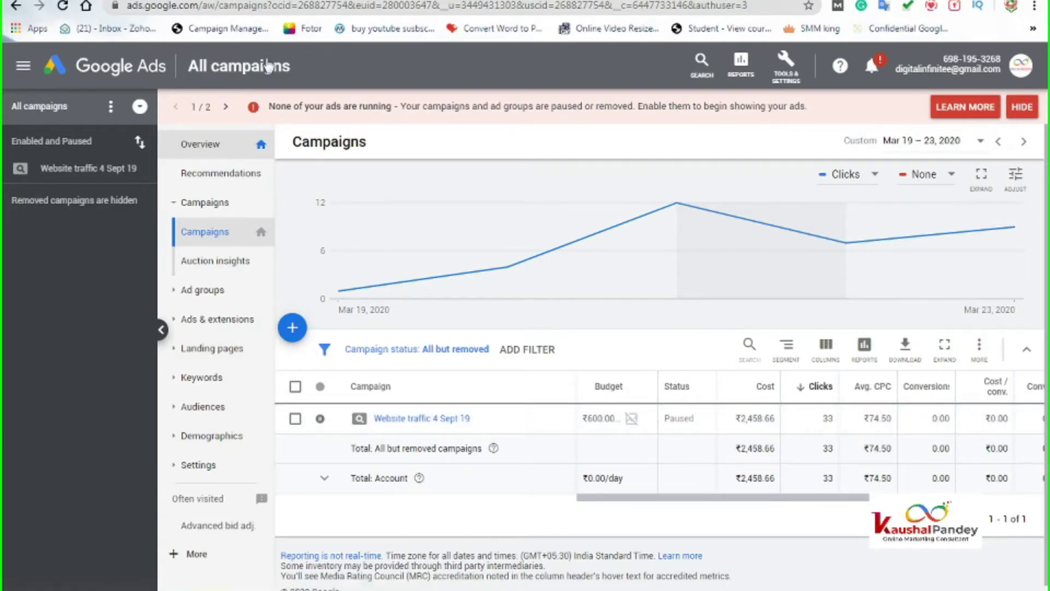
{"action": "left_click", "coordinate": [207, 176]}
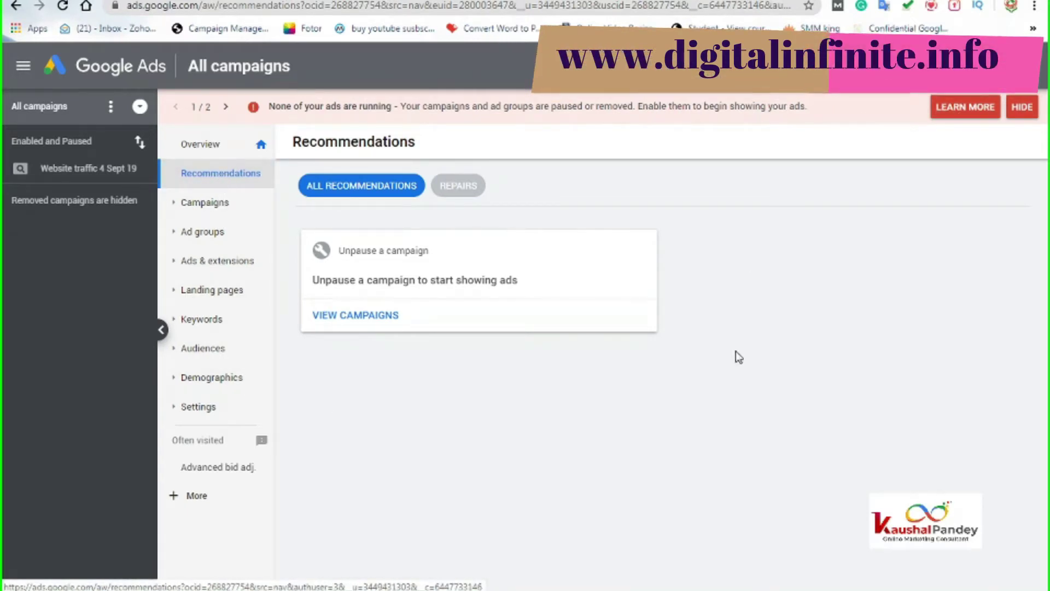
{"action": "left_click", "coordinate": [207, 208]}
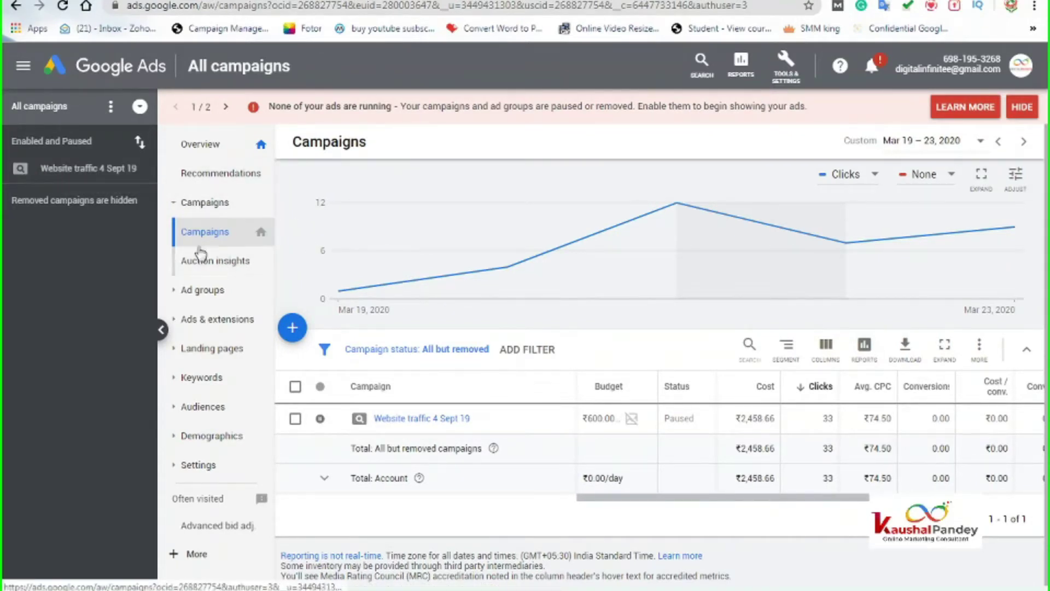
Examine the campaign auction insights, comparing impression share, overlap rate and outranking share across competing domains
{"action": "left_click", "coordinate": [216, 262]}
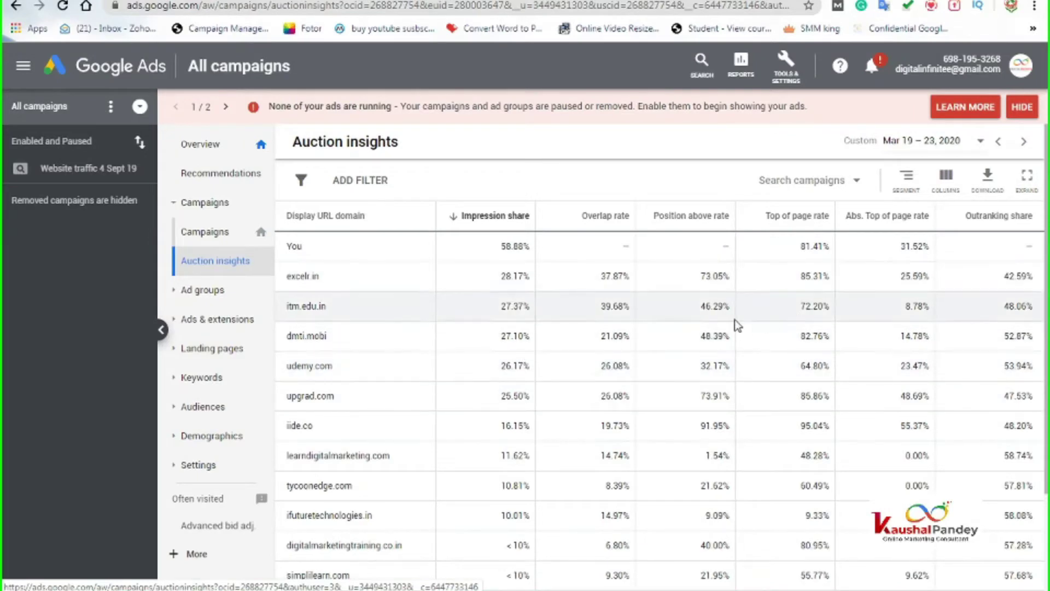
{"action": "scroll", "coordinate": [674, 408], "scroll_direction": "down", "scroll_amount": 3}
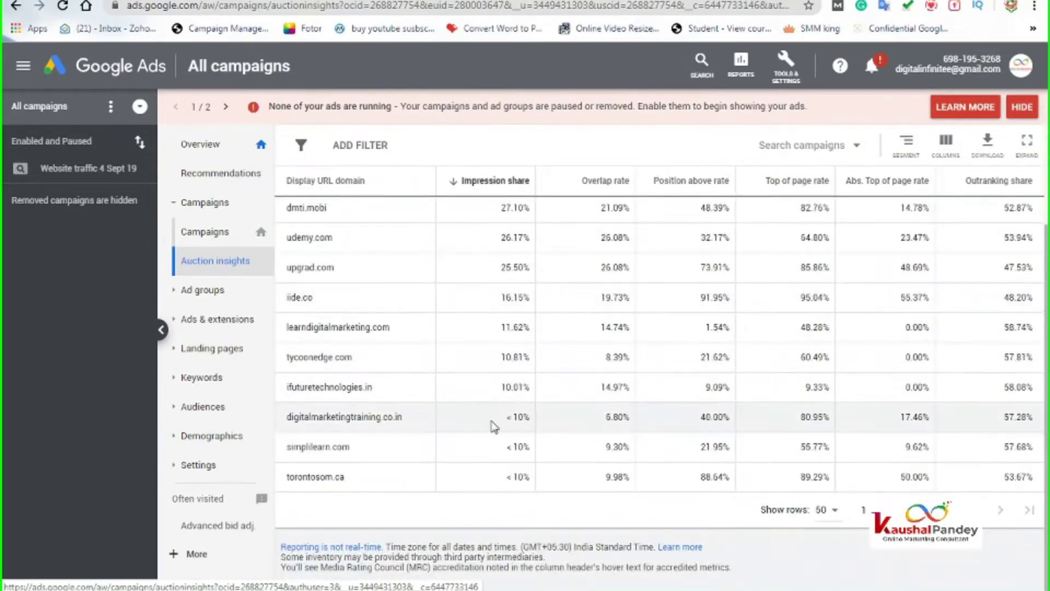
{"action": "scroll", "coordinate": [492, 424], "scroll_direction": "up", "scroll_amount": 3}
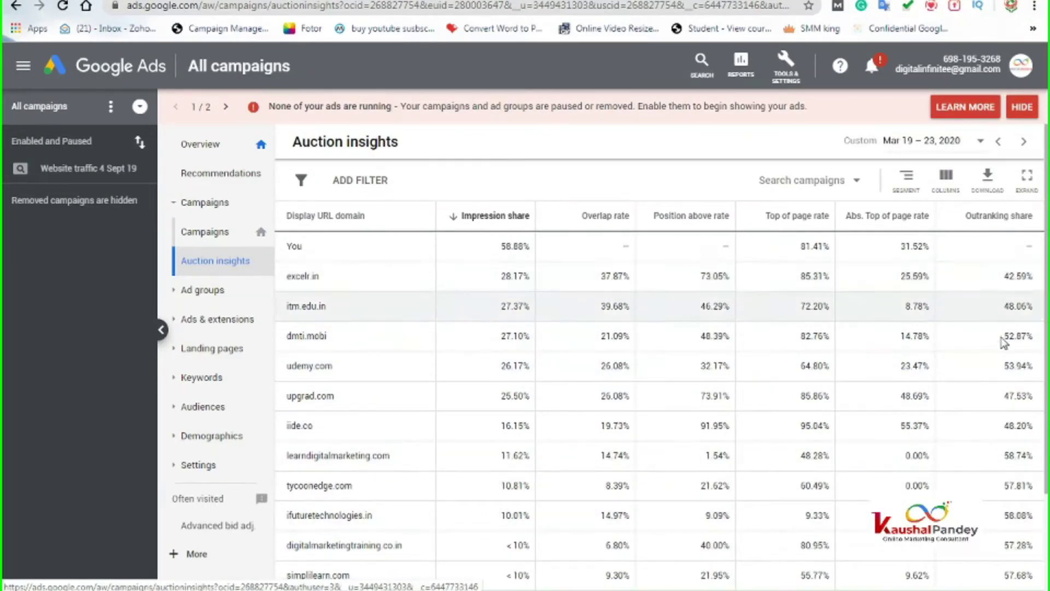
Review the ad groups and compare the clicks, impressions and cost of the individual ads
{"action": "left_click", "coordinate": [205, 294]}
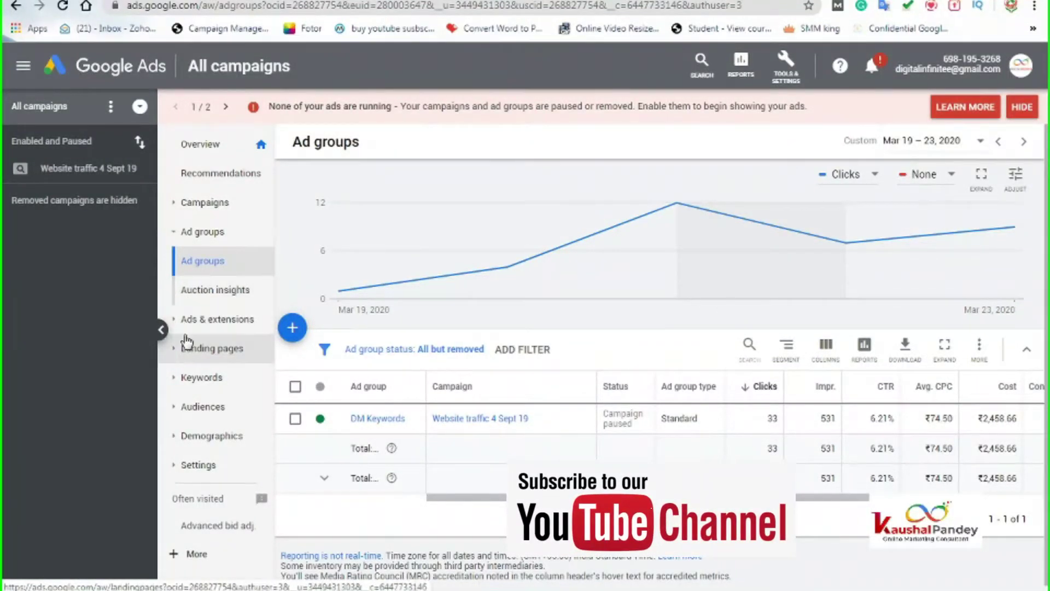
{"action": "left_click", "coordinate": [206, 324]}
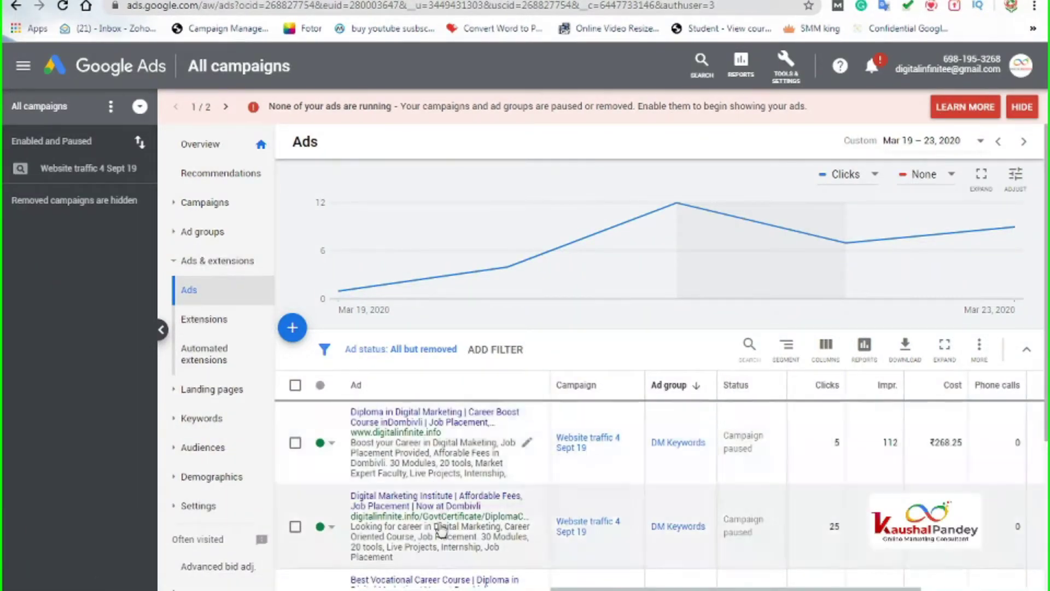
{"action": "scroll", "coordinate": [442, 536], "scroll_direction": "down", "scroll_amount": 3}
{"action": "scroll", "coordinate": [442, 536], "scroll_direction": "down", "scroll_amount": 2}
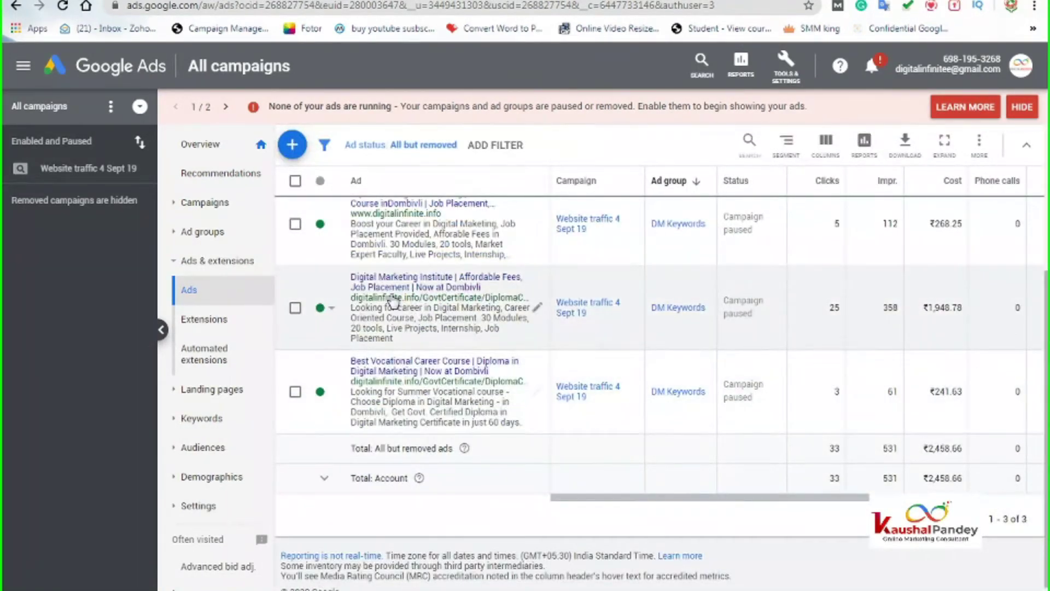
{"action": "scroll", "coordinate": [487, 321], "scroll_direction": "up", "scroll_amount": 2}
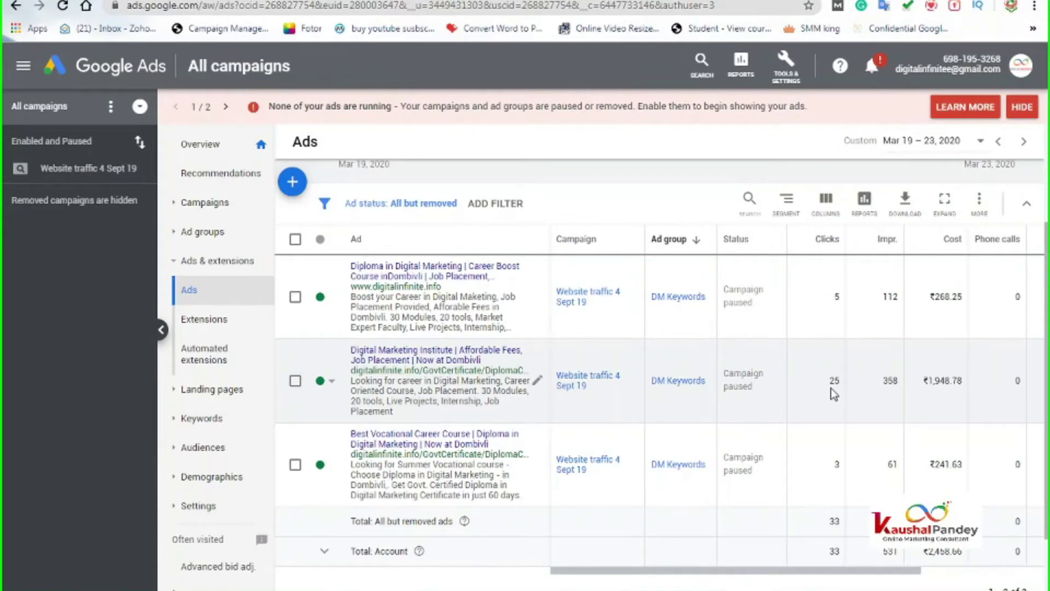
{"action": "double_click", "coordinate": [887, 381]}
{"action": "left_click_drag", "start_coordinate": [924, 381], "coordinate": [958, 380]}
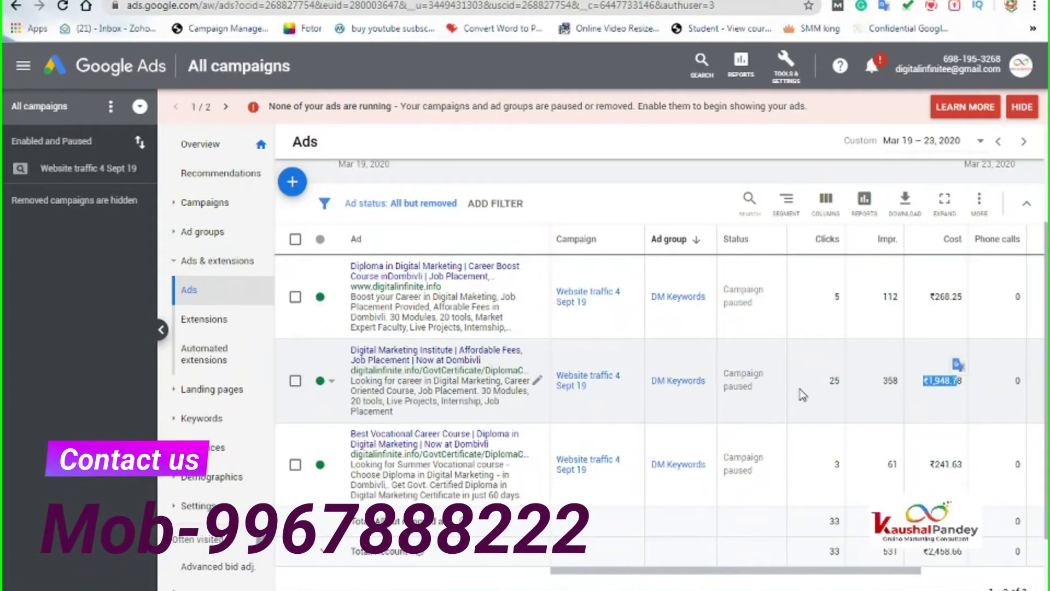
{"action": "scroll", "coordinate": [817, 504], "scroll_direction": "down", "scroll_amount": 2}
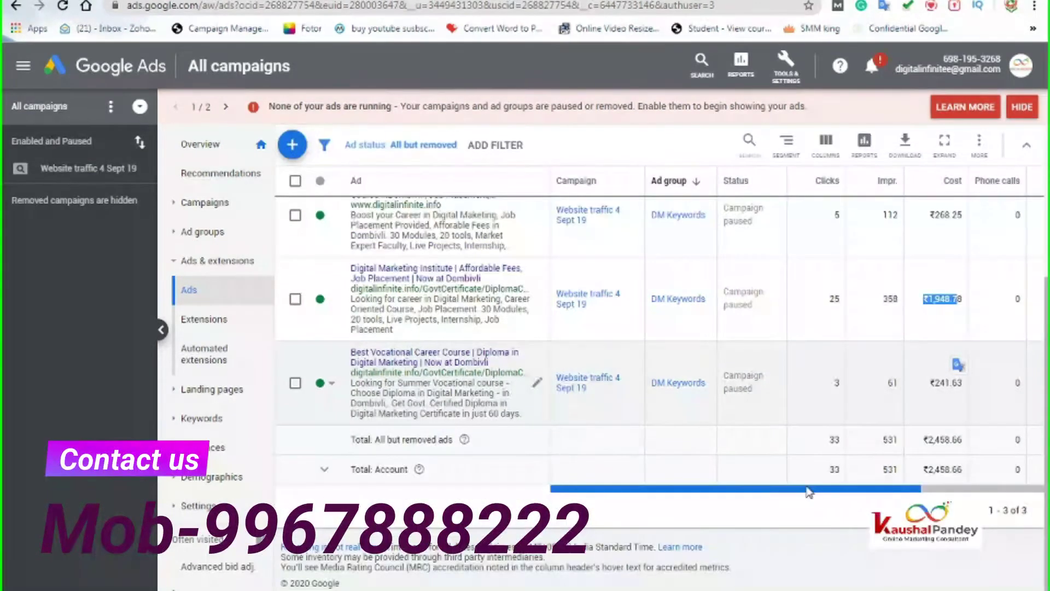
{"action": "scroll", "coordinate": [786, 464], "scroll_direction": "up", "scroll_amount": 4}
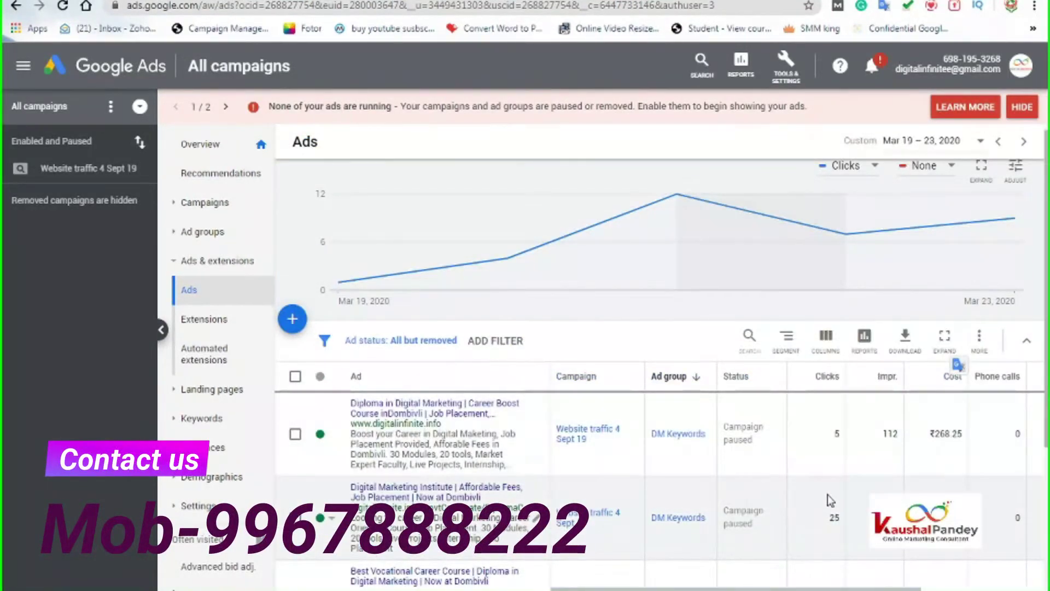
{"action": "scroll", "coordinate": [828, 495], "scroll_direction": "down", "scroll_amount": 3}
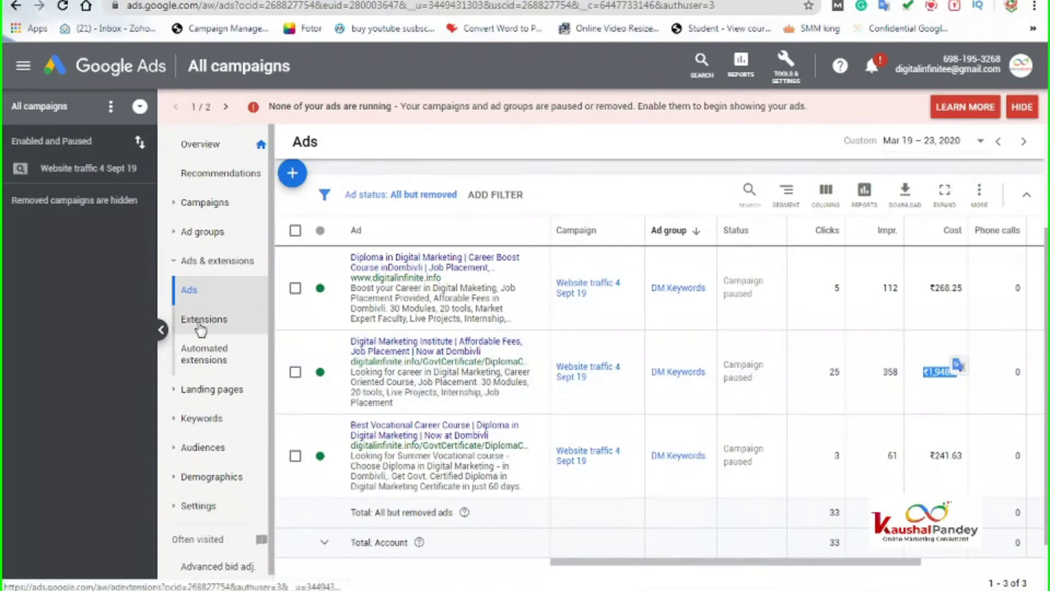
Look through the callout, call and location extensions and the automated extensions
{"action": "left_click", "coordinate": [200, 324]}
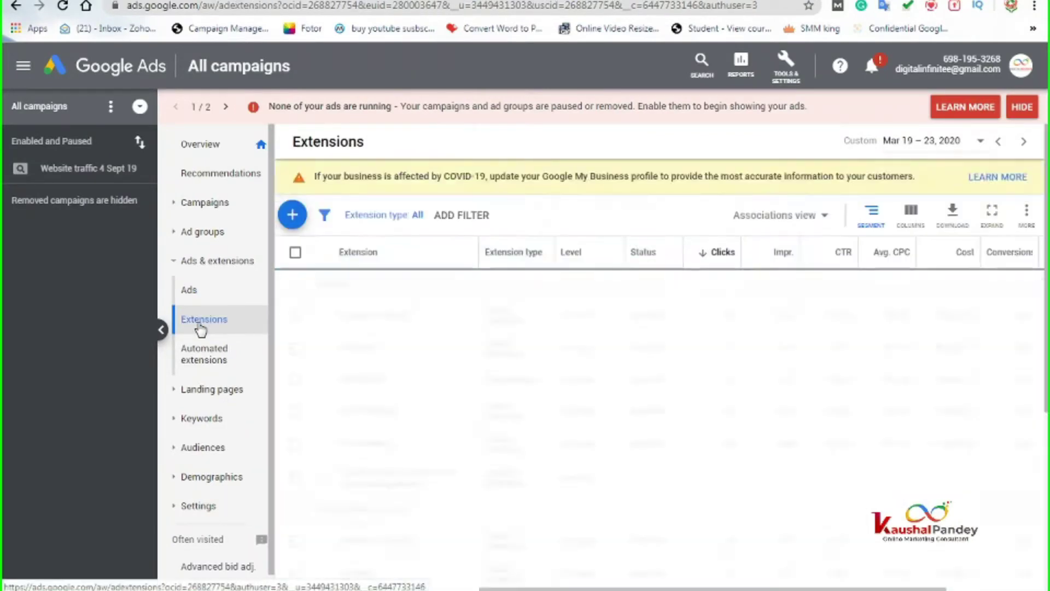
{"action": "scroll", "coordinate": [569, 345], "scroll_direction": "down", "scroll_amount": 3}
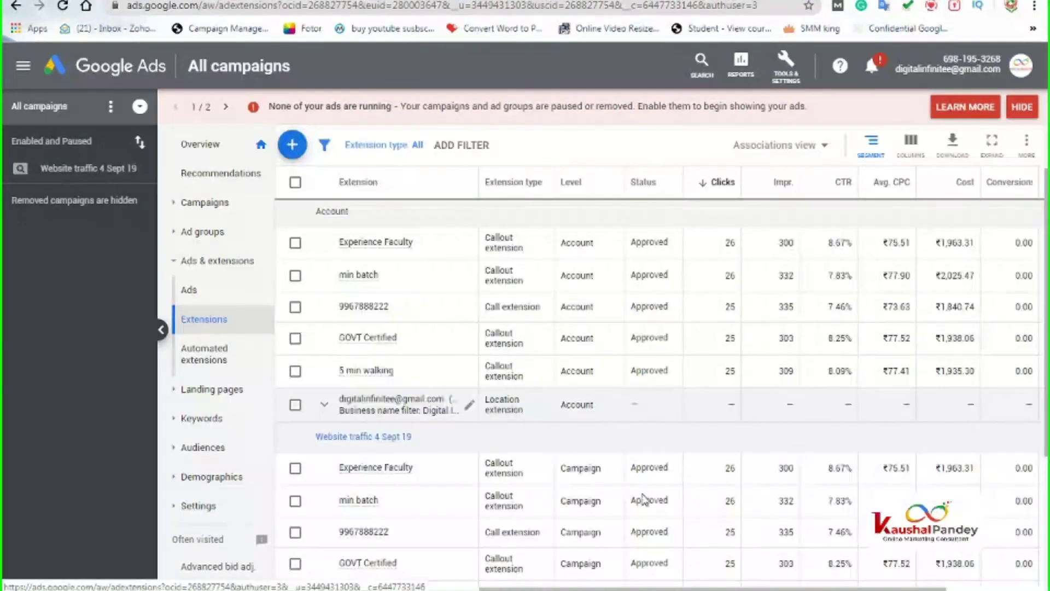
{"action": "scroll", "coordinate": [579, 393], "scroll_direction": "down", "scroll_amount": 2}
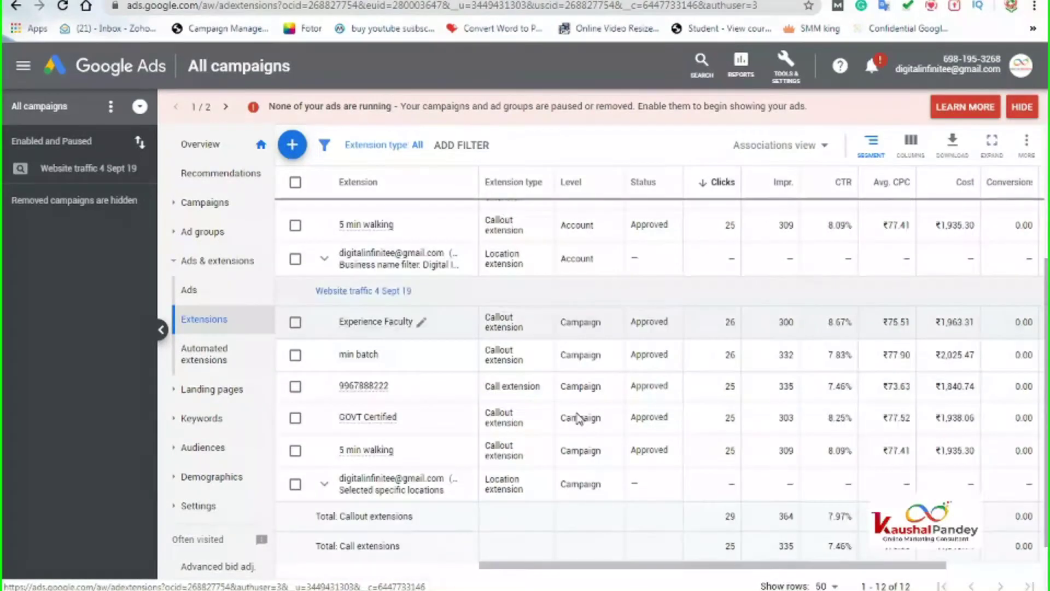
{"action": "left_click", "coordinate": [221, 358]}
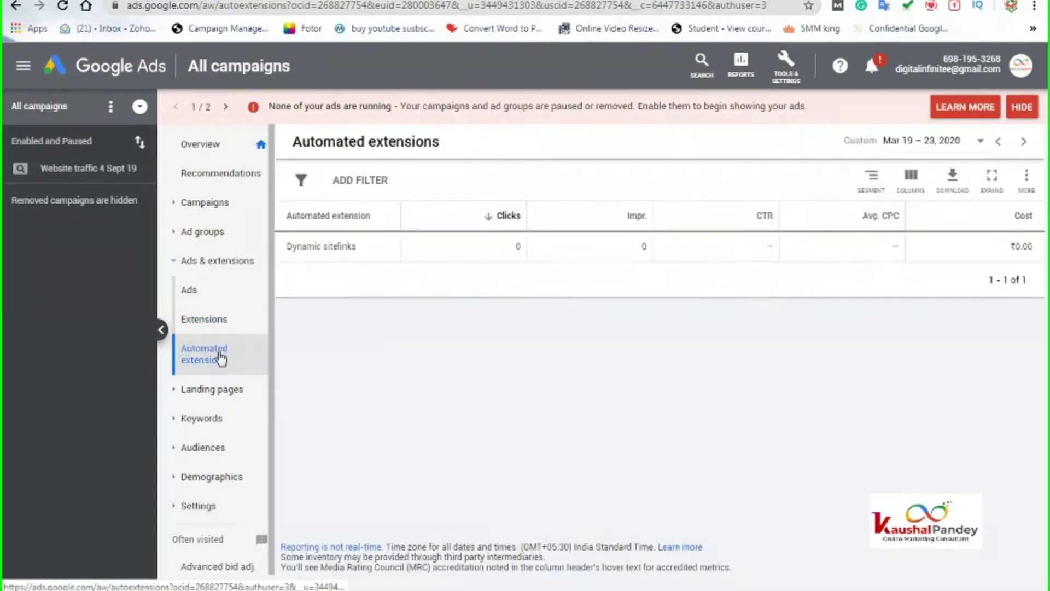
Review the landing page performance and the clicks, CTR and cost of the search keywords
{"action": "left_click", "coordinate": [220, 392]}
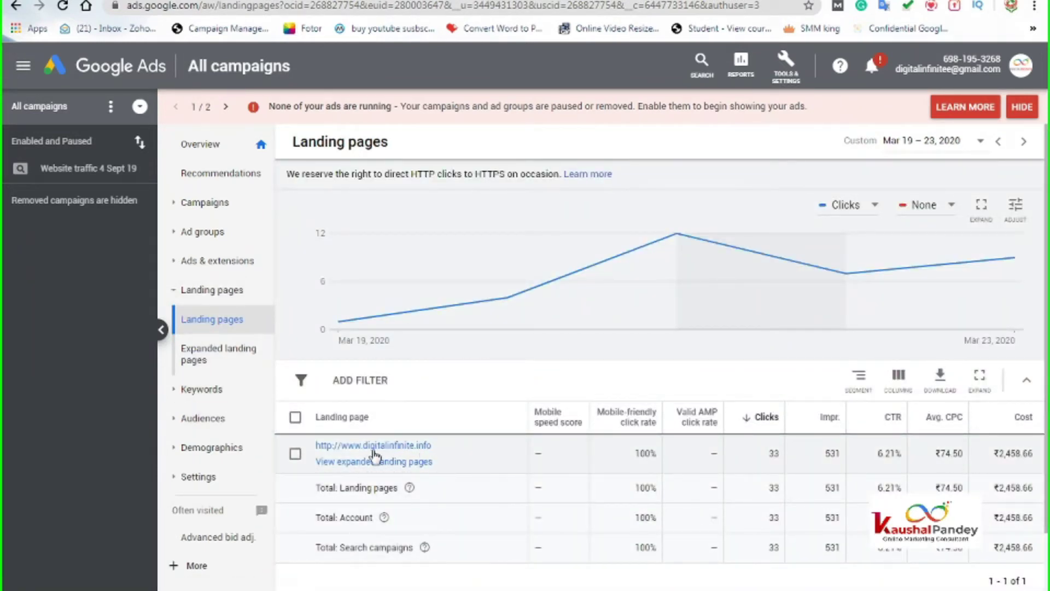
{"action": "left_click", "coordinate": [216, 390]}
{"action": "scroll", "coordinate": [495, 492], "scroll_direction": "down", "scroll_amount": 2}
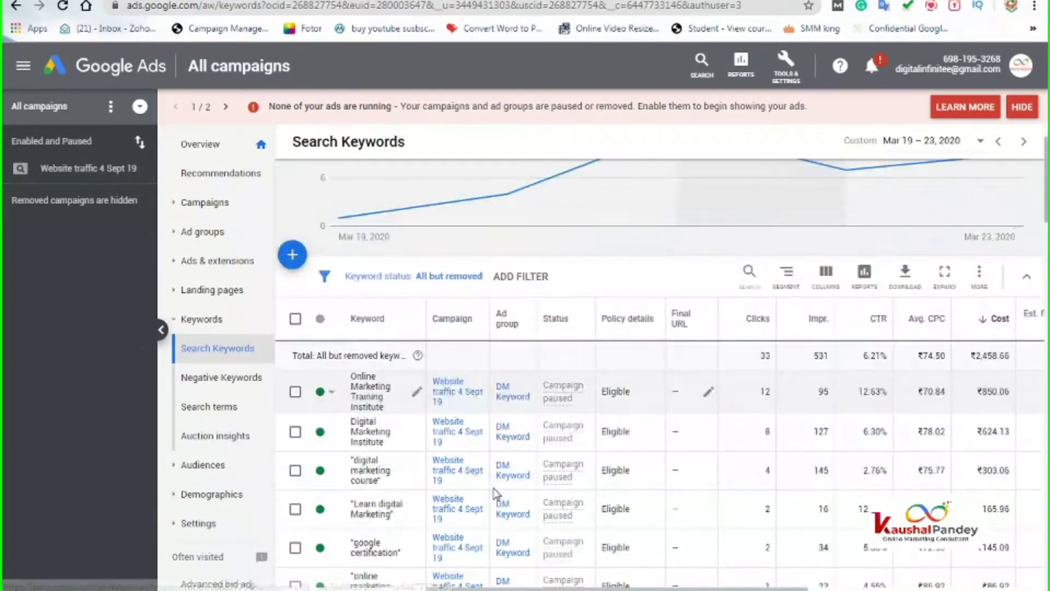
{"action": "scroll", "coordinate": [495, 493], "scroll_direction": "down", "scroll_amount": 12}
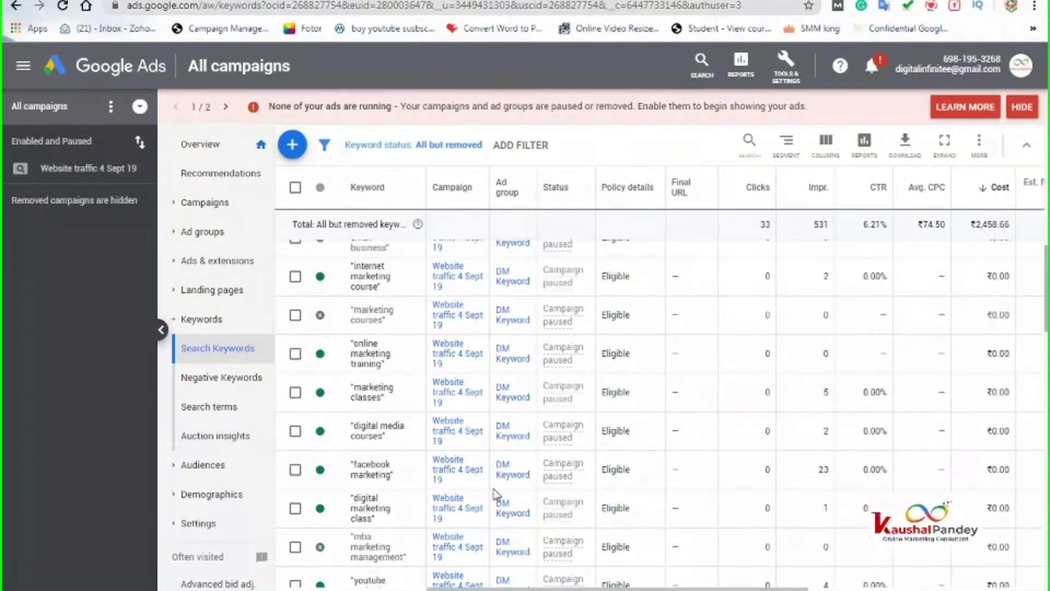
{"action": "scroll", "coordinate": [484, 512], "scroll_direction": "up", "scroll_amount": 14}
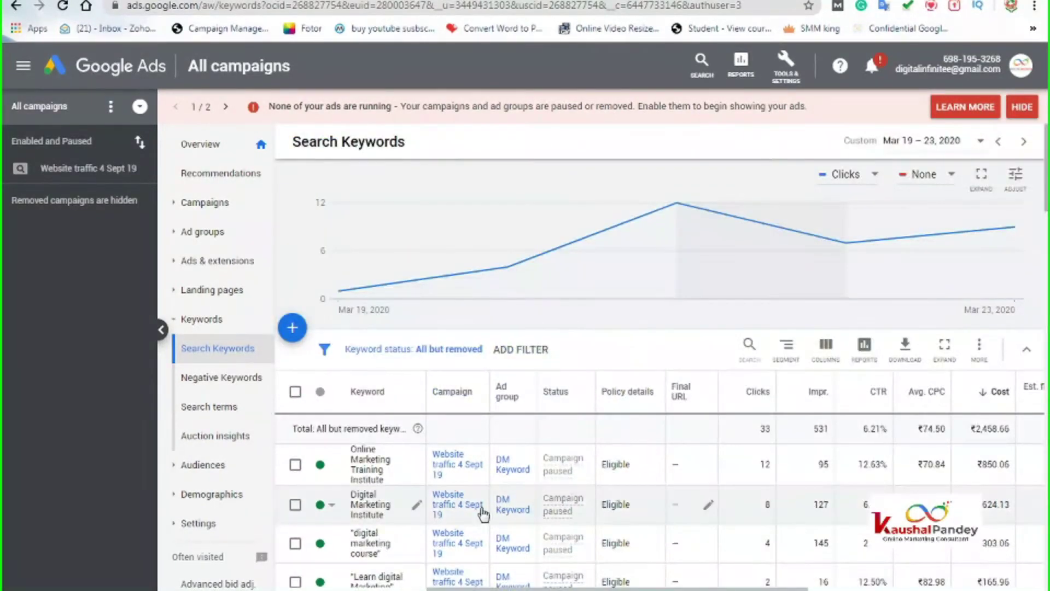
{"action": "mouse_move", "coordinate": [525, 270]}
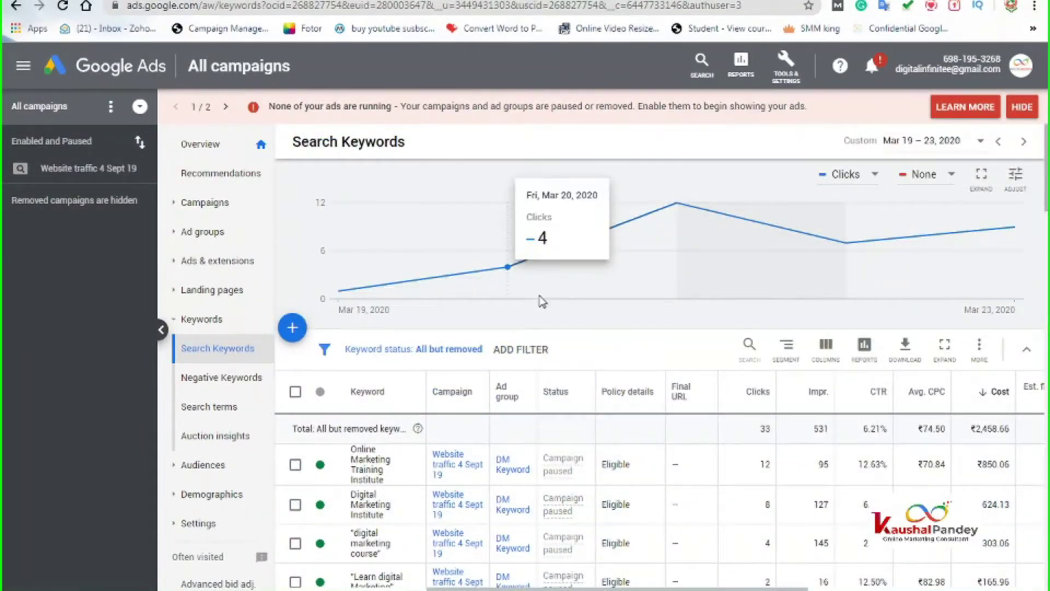
{"action": "scroll", "coordinate": [564, 465], "scroll_direction": "down", "scroll_amount": 3}
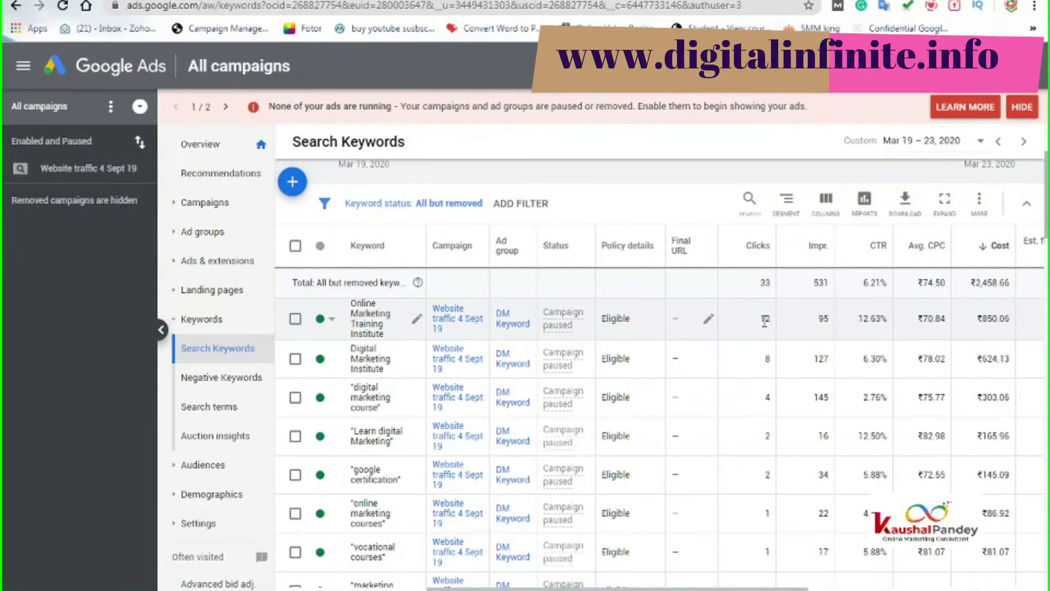
Check the clicks and cost of the leading search keywords, and pause the "digital training" keyword
{"action": "left_click_drag", "start_coordinate": [765, 322], "coordinate": [771, 324]}
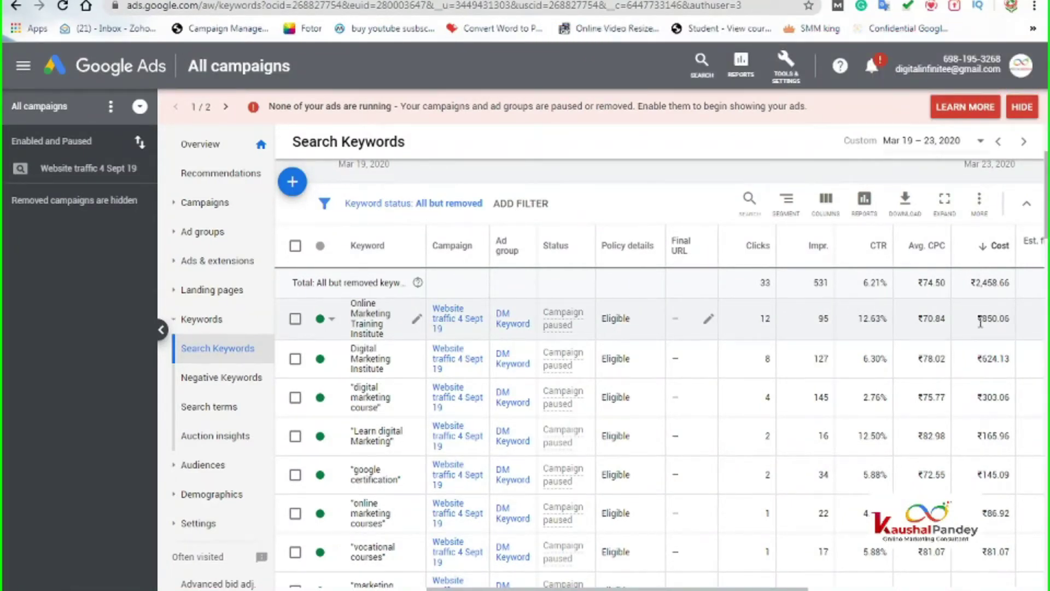
{"action": "left_click_drag", "start_coordinate": [980, 322], "coordinate": [993, 323]}
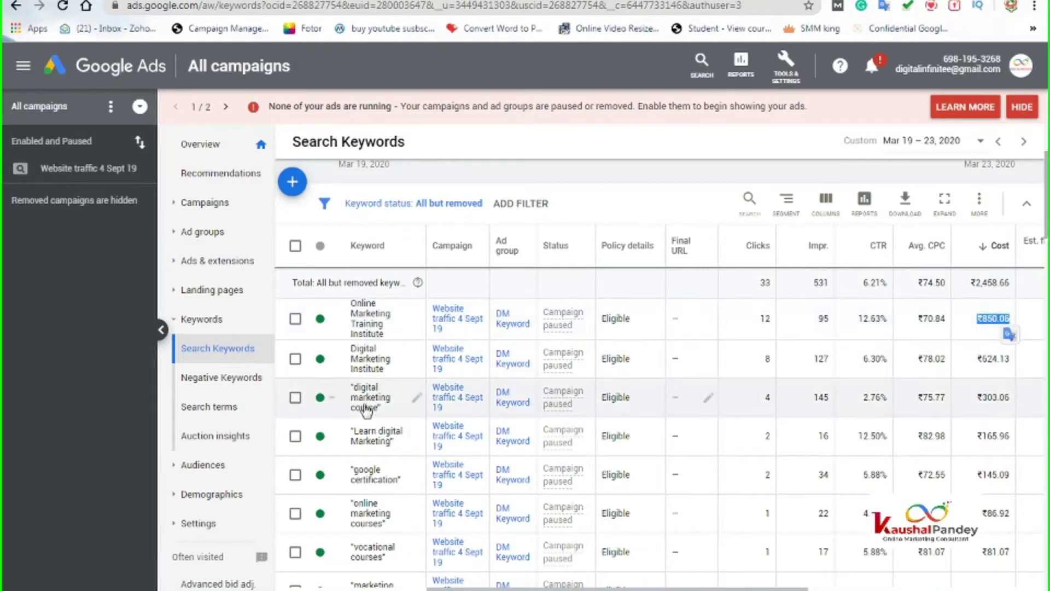
{"action": "scroll", "coordinate": [373, 492], "scroll_direction": "down", "scroll_amount": 1}
{"action": "scroll", "coordinate": [373, 492], "scroll_direction": "down", "scroll_amount": 15}
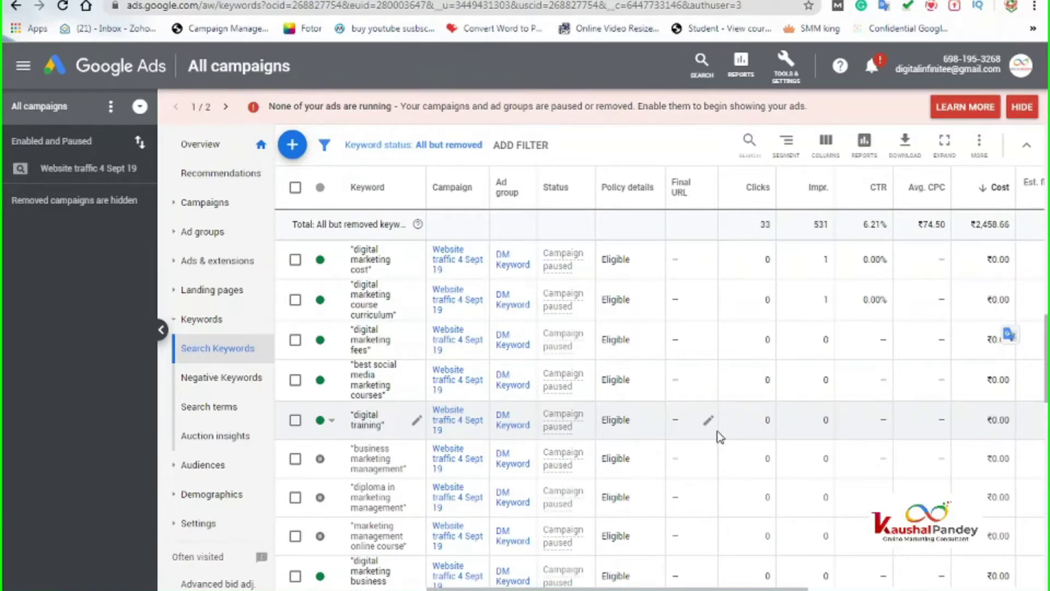
{"action": "left_click", "coordinate": [334, 422]}
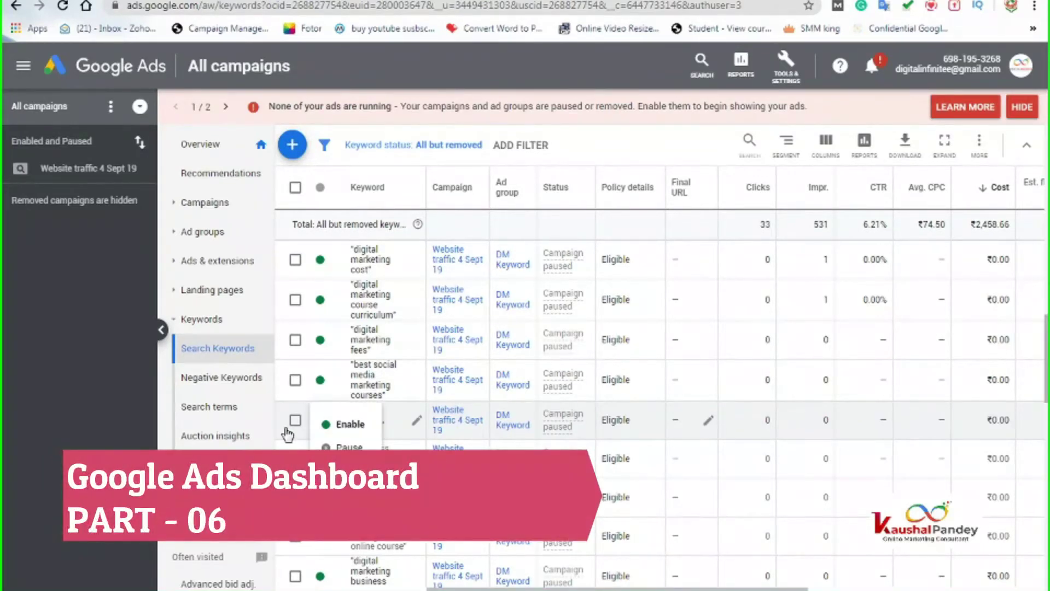
{"action": "left_click", "coordinate": [294, 423]}
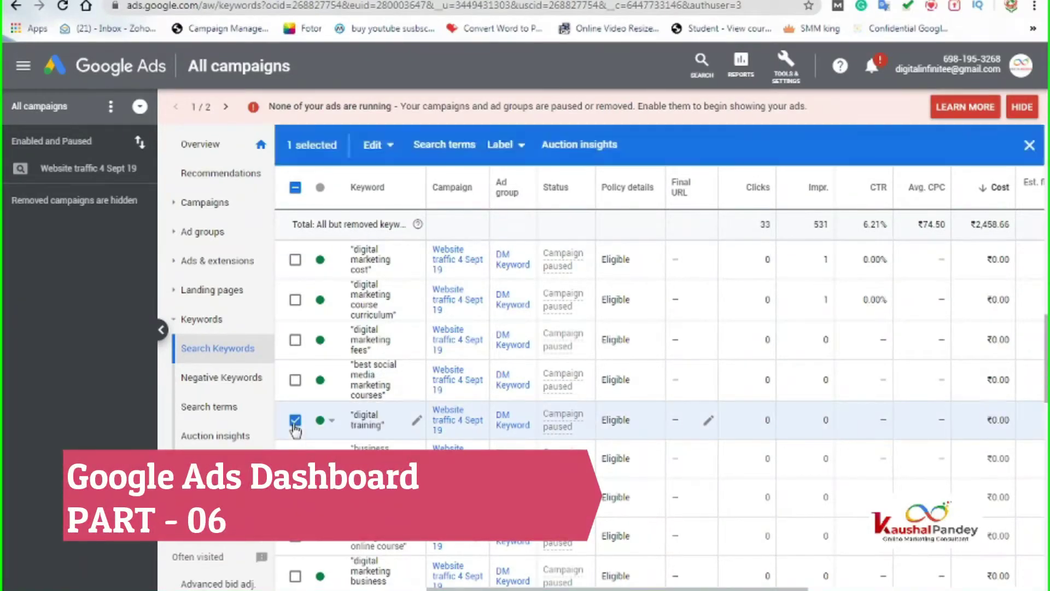
{"action": "left_click", "coordinate": [335, 425]}
{"action": "left_click", "coordinate": [346, 445]}
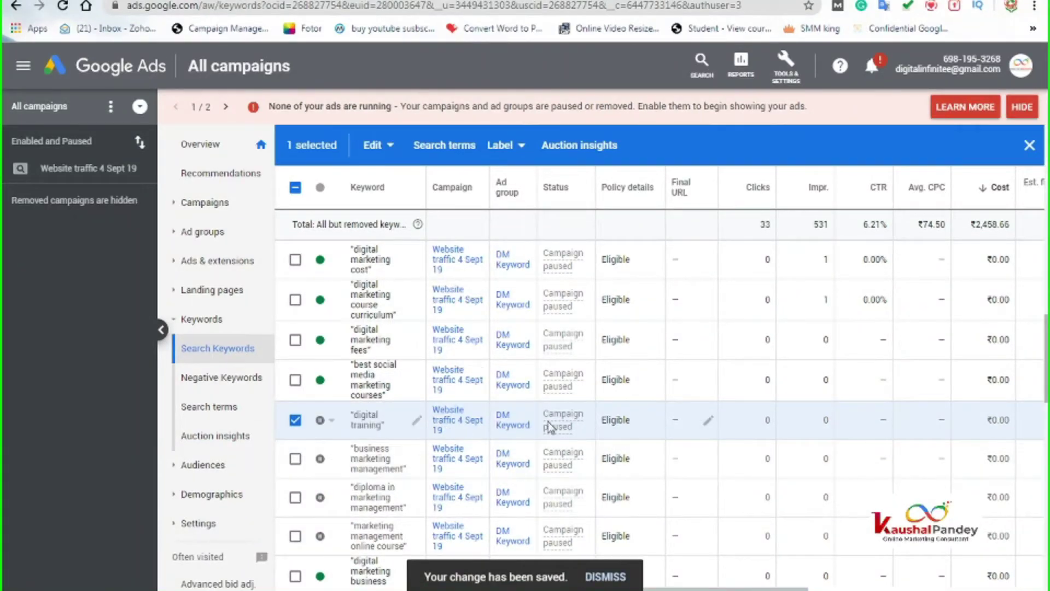
{"action": "scroll", "coordinate": [414, 447], "scroll_direction": "down", "scroll_amount": 10}
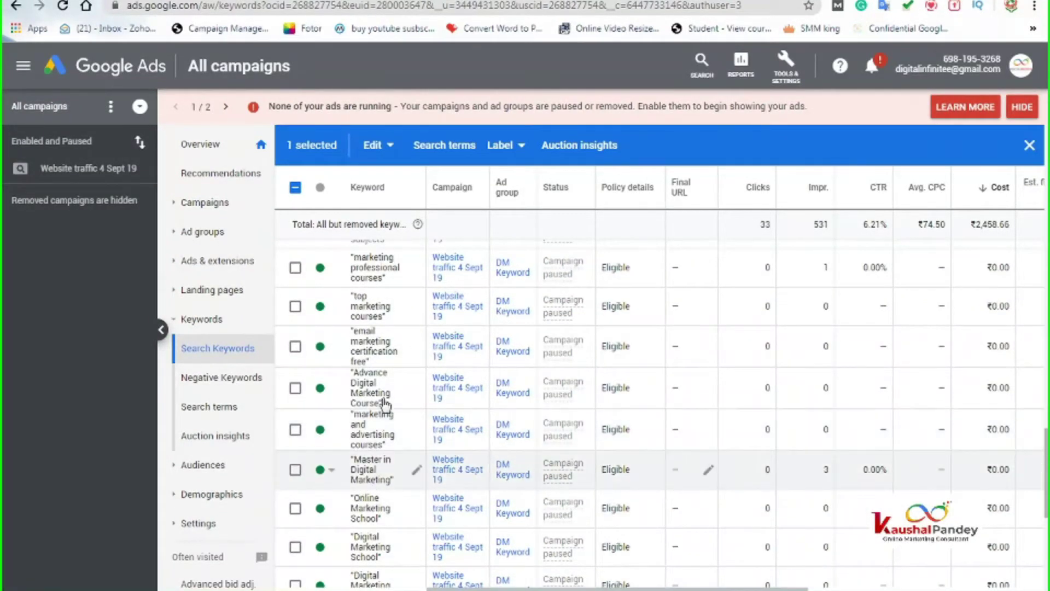
Look through the campaign's negative keywords with their levels and match types, and check the audiences
{"action": "left_click", "coordinate": [218, 386]}
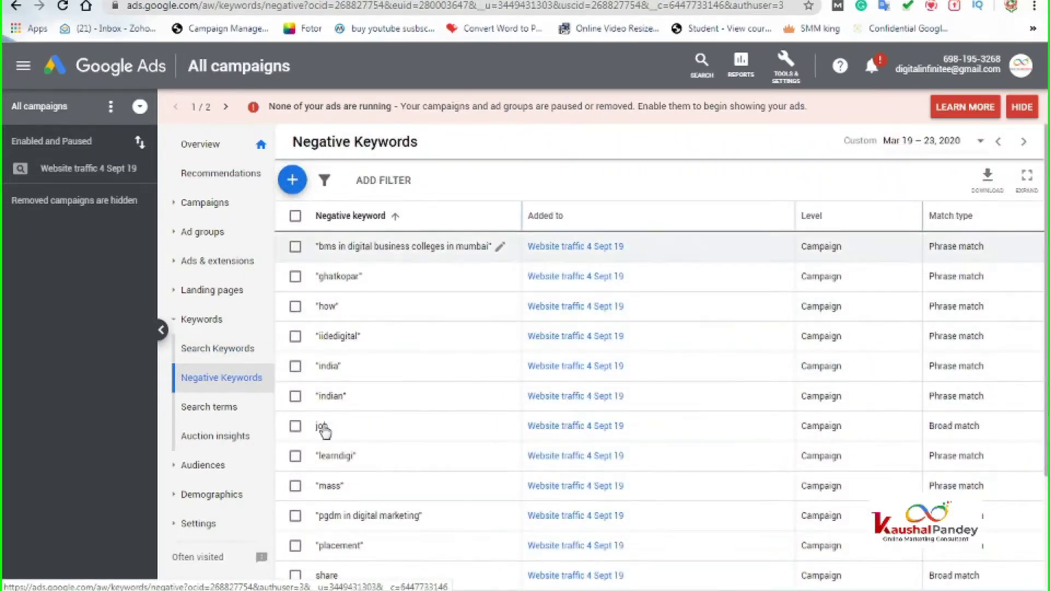
{"action": "scroll", "coordinate": [441, 523], "scroll_direction": "down", "scroll_amount": 3}
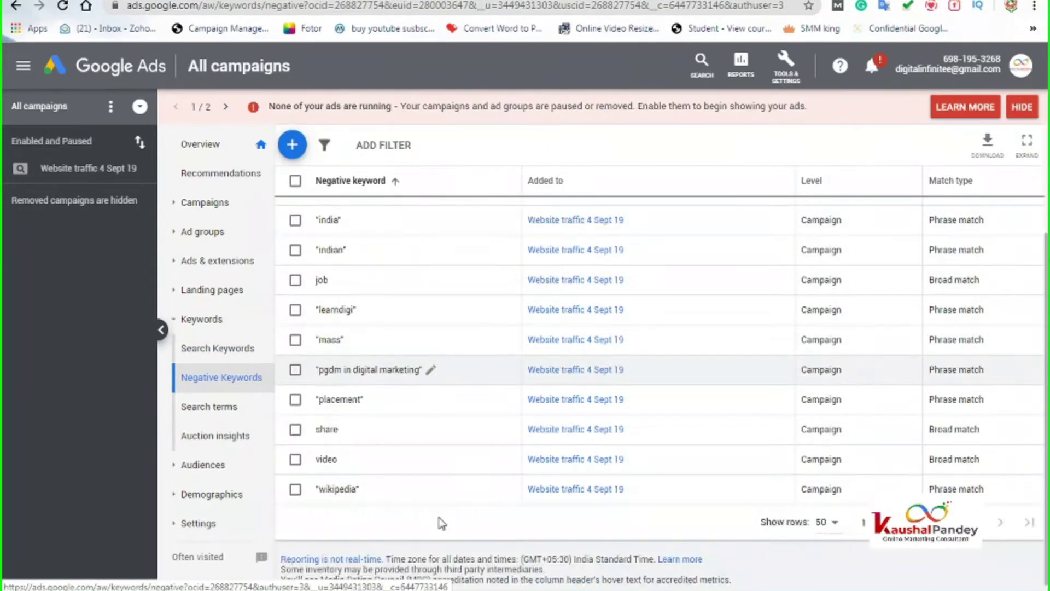
{"action": "scroll", "coordinate": [442, 523], "scroll_direction": "up", "scroll_amount": 5}
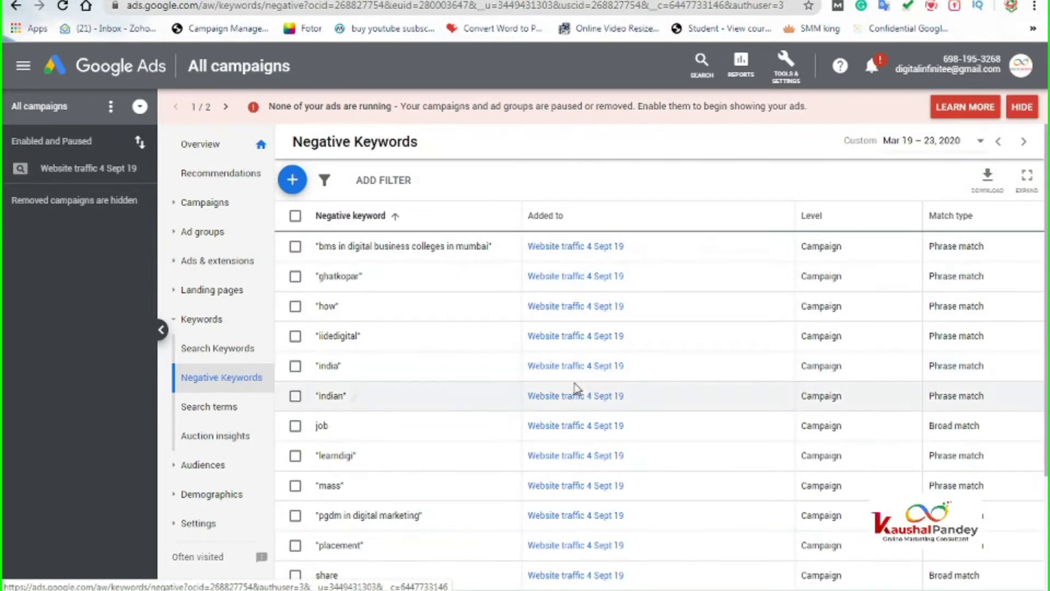
{"action": "scroll", "coordinate": [416, 438], "scroll_direction": "down", "scroll_amount": 3}
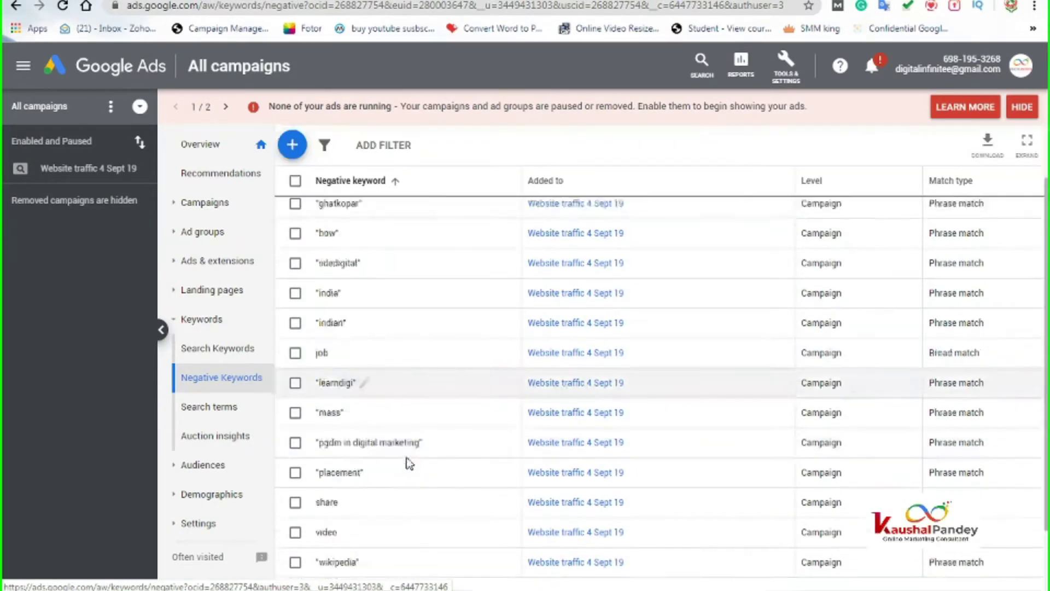
{"action": "scroll", "coordinate": [486, 446], "scroll_direction": "up", "scroll_amount": 3}
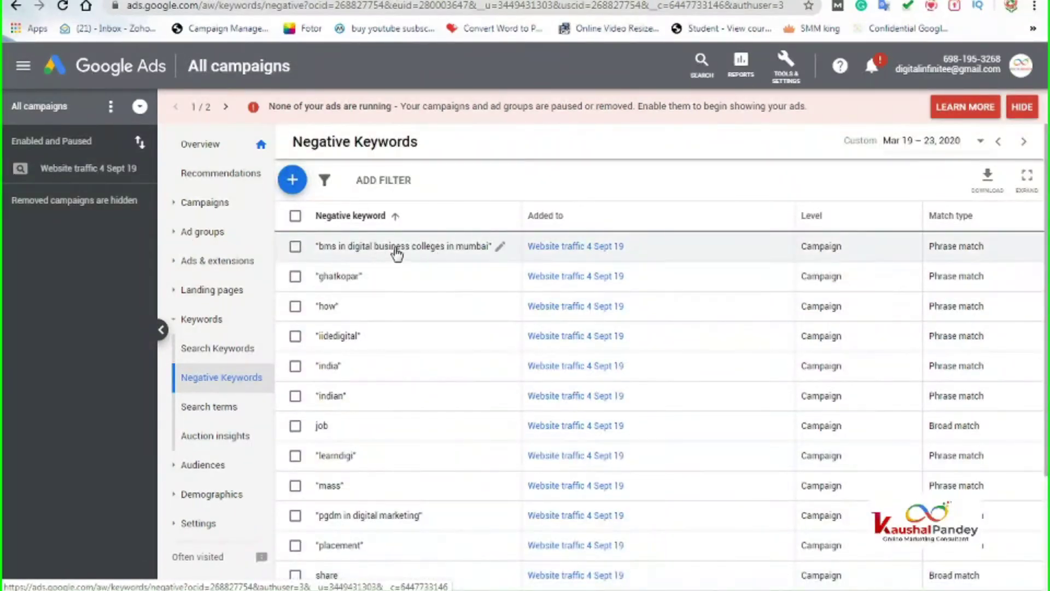
{"action": "scroll", "coordinate": [427, 424], "scroll_direction": "down", "scroll_amount": 3}
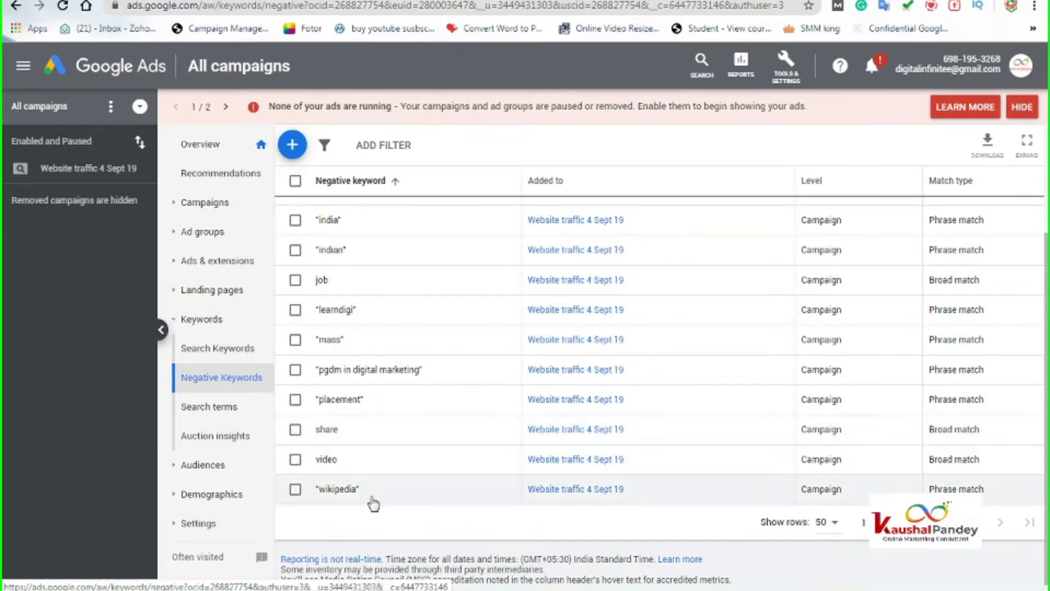
{"action": "scroll", "coordinate": [392, 513], "scroll_direction": "up", "scroll_amount": 2}
{"action": "scroll", "coordinate": [383, 438], "scroll_direction": "up", "scroll_amount": 2}
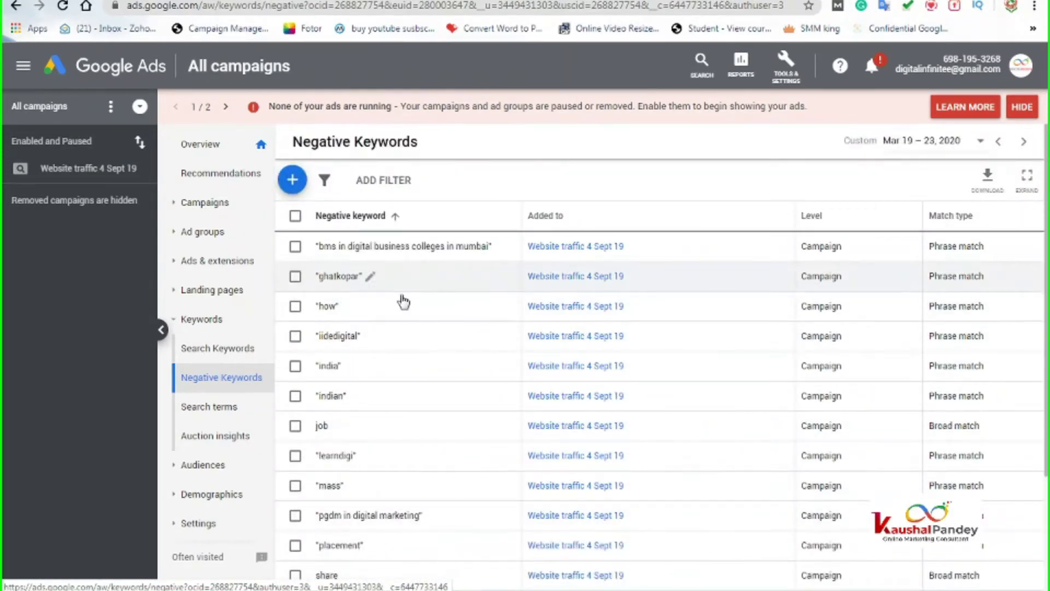
{"action": "scroll", "coordinate": [421, 382], "scroll_direction": "down", "scroll_amount": 2}
{"action": "scroll", "coordinate": [408, 432], "scroll_direction": "down", "scroll_amount": 3}
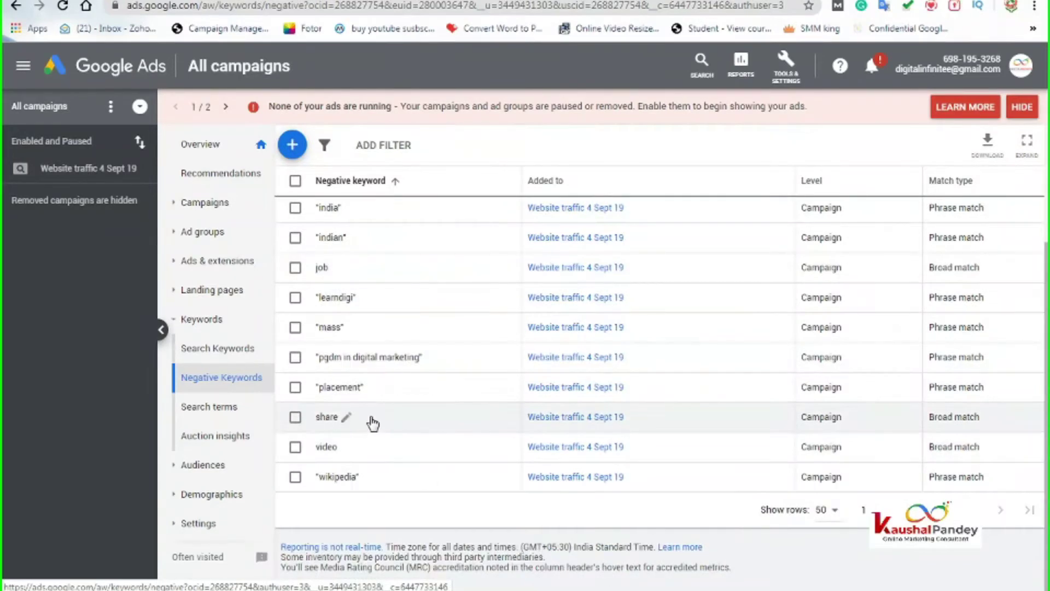
{"action": "scroll", "coordinate": [372, 423], "scroll_direction": "up", "scroll_amount": 3}
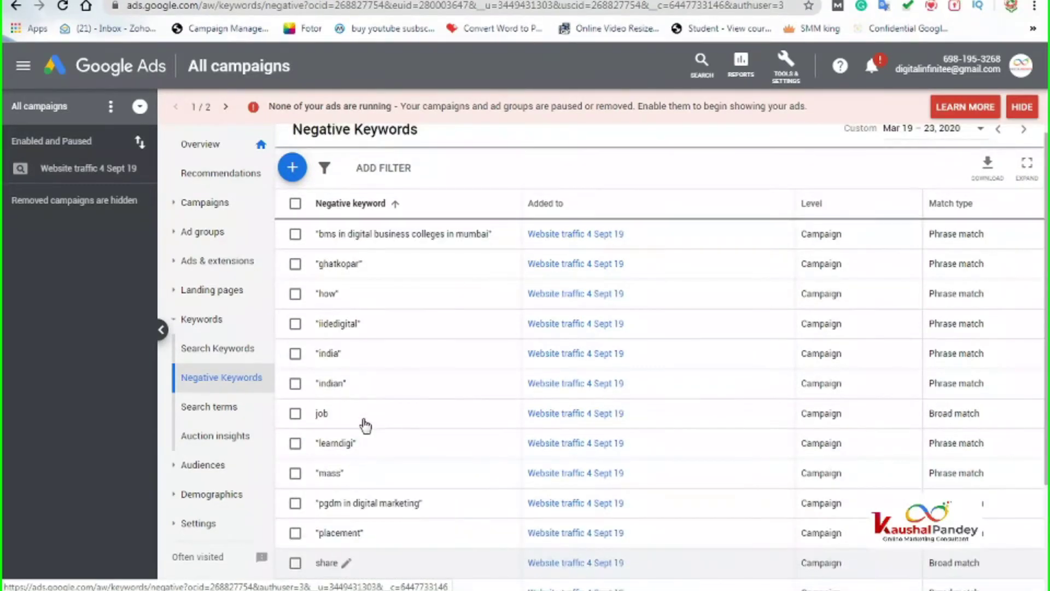
{"action": "scroll", "coordinate": [434, 449], "scroll_direction": "down", "scroll_amount": 3}
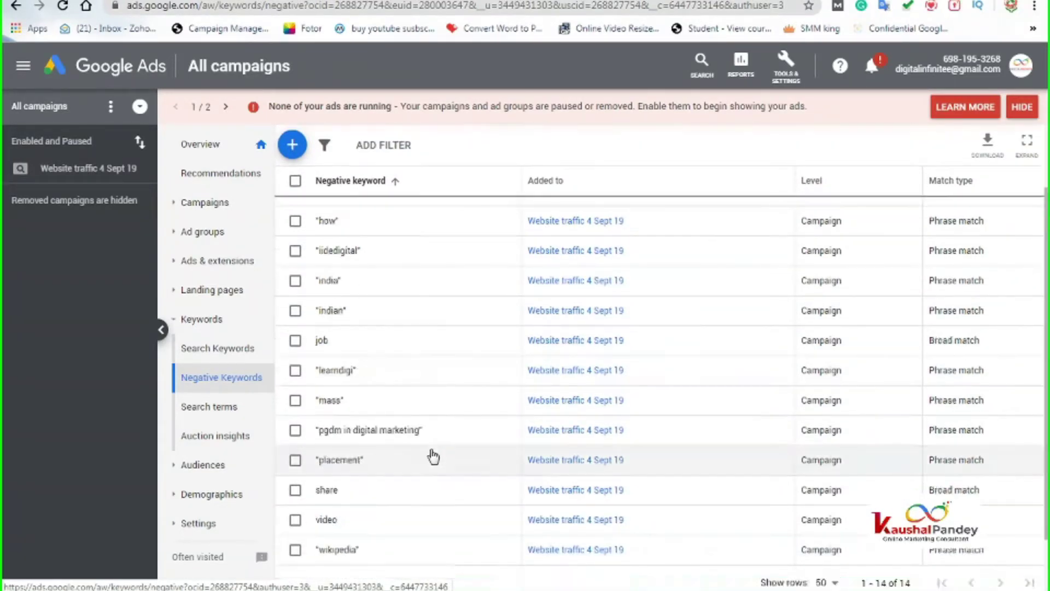
{"action": "left_click", "coordinate": [203, 466]}
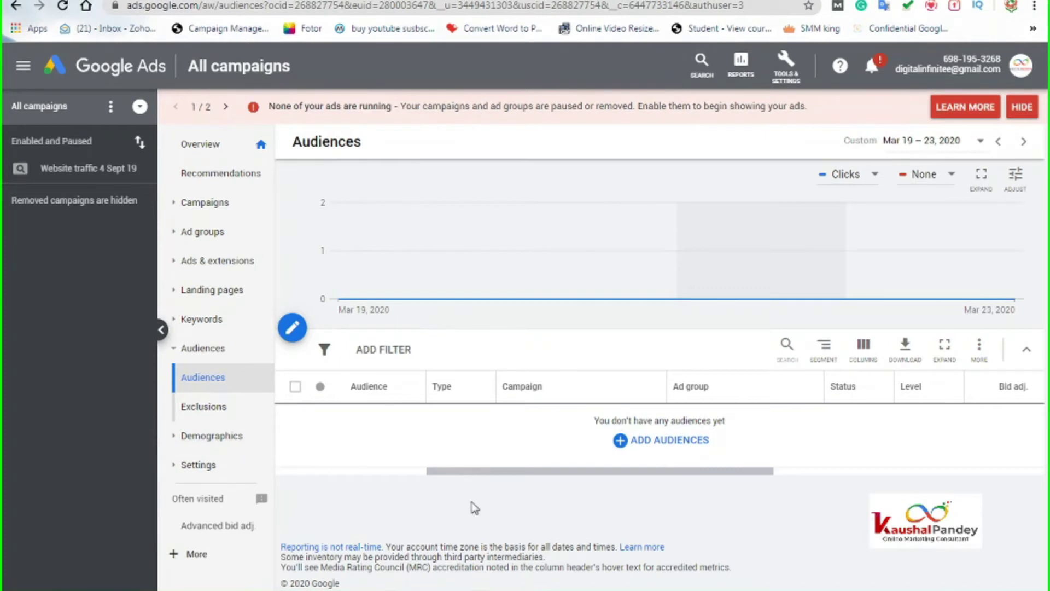
Exclude the age ranges 45 - 54, 55 - 64 and 65+ from the DM Keywords ad group
{"action": "left_click", "coordinate": [214, 439]}
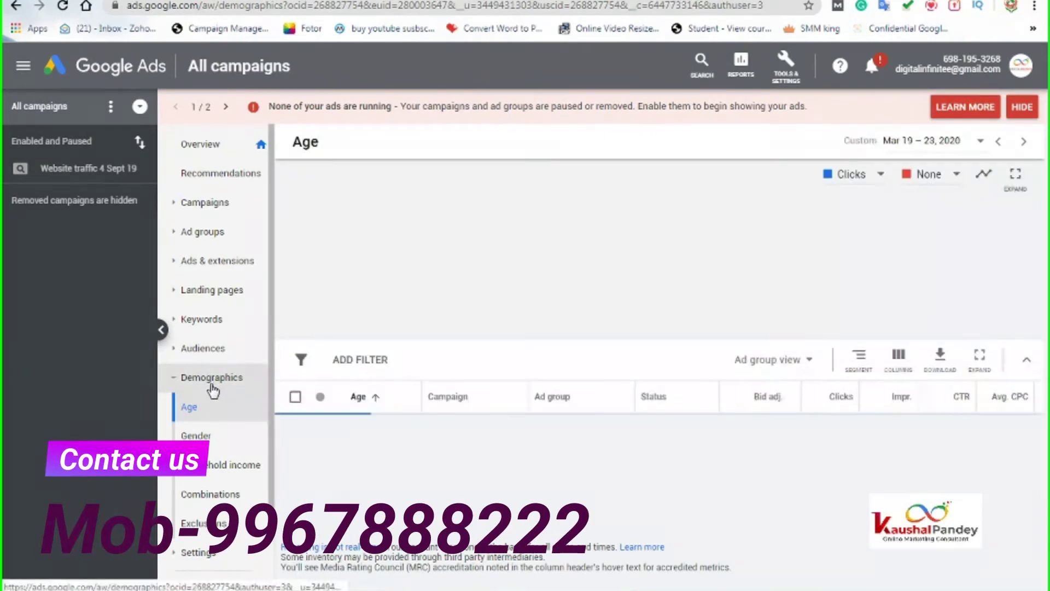
{"action": "scroll", "coordinate": [397, 487], "scroll_direction": "down", "scroll_amount": 3}
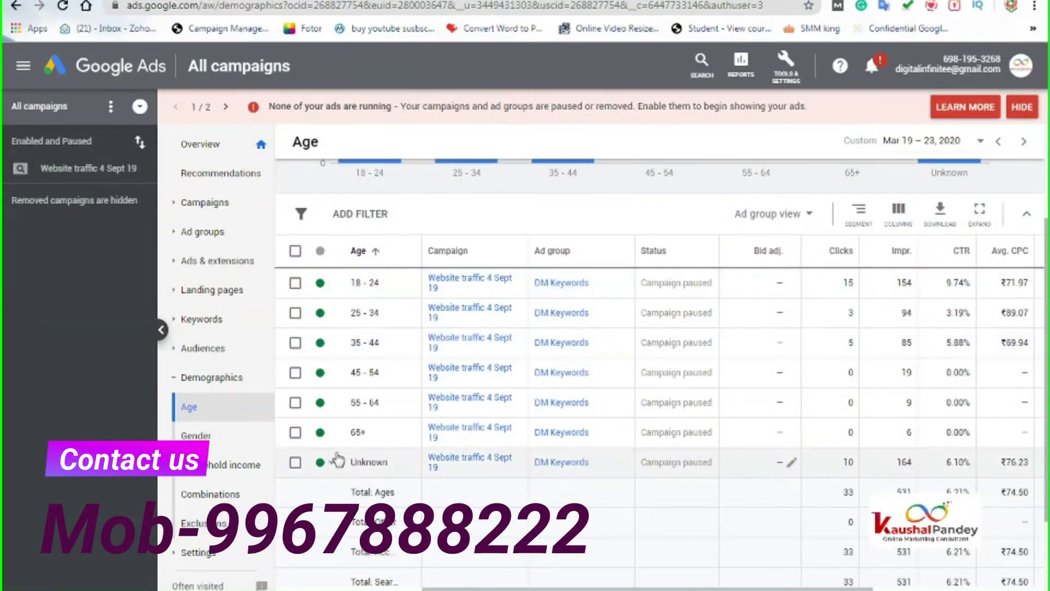
{"action": "left_click", "coordinate": [295, 434]}
{"action": "left_click", "coordinate": [296, 402]}
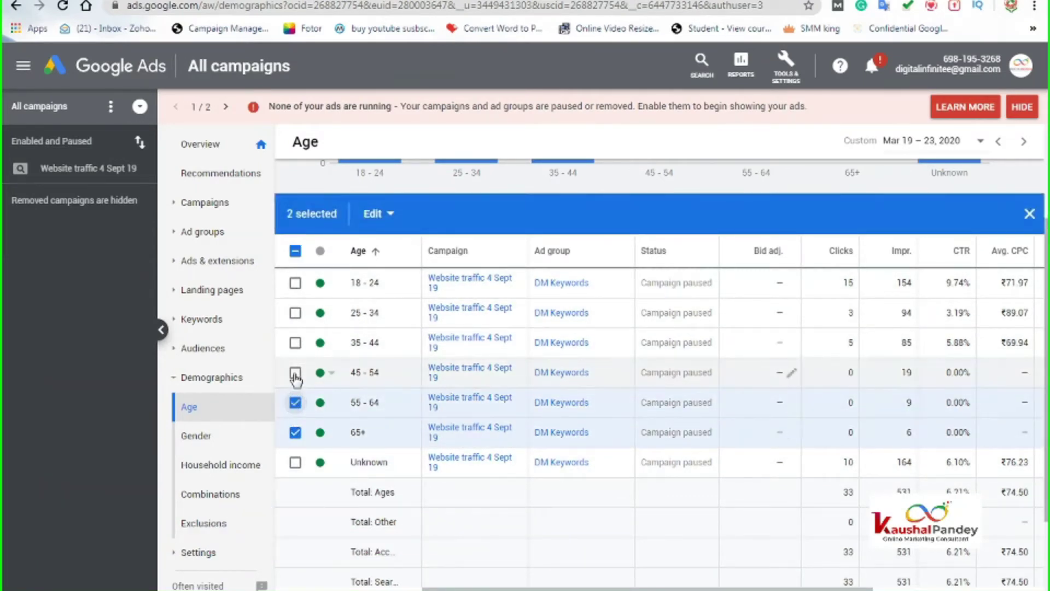
{"action": "left_click", "coordinate": [333, 374]}
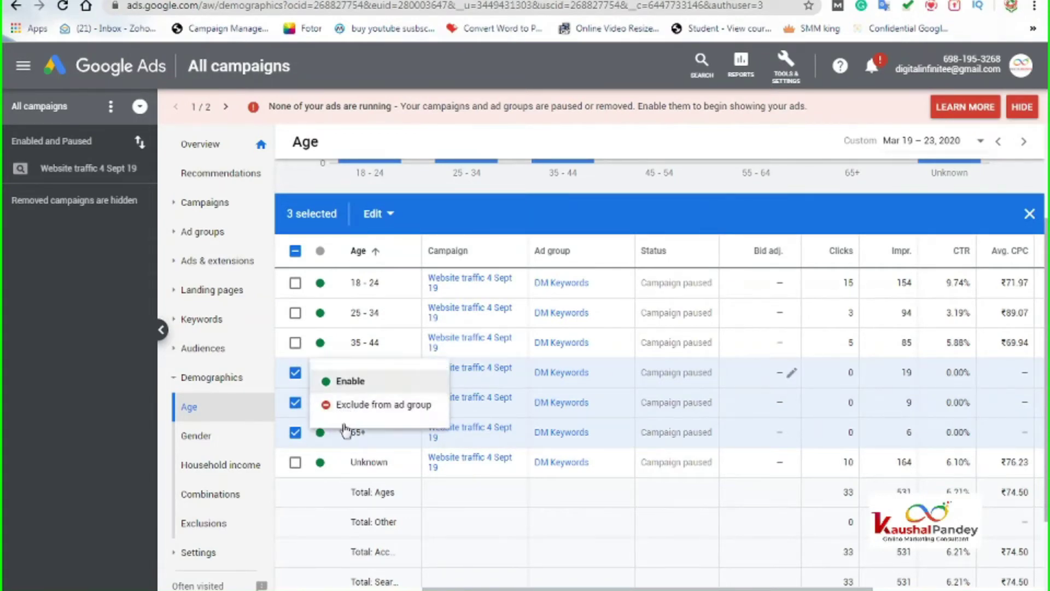
{"action": "left_click", "coordinate": [347, 408]}
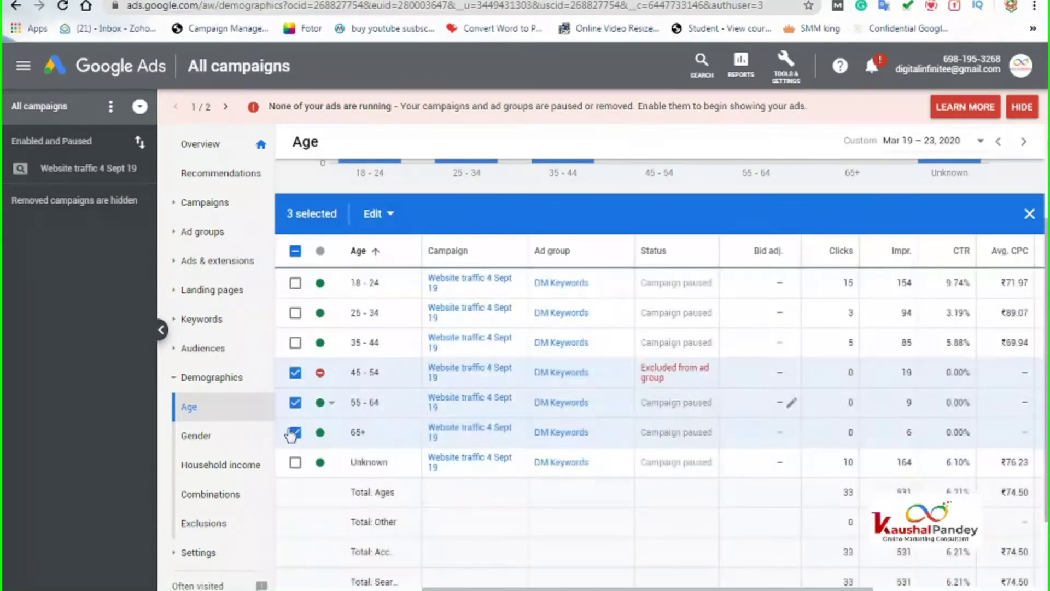
{"action": "left_click", "coordinate": [393, 214]}
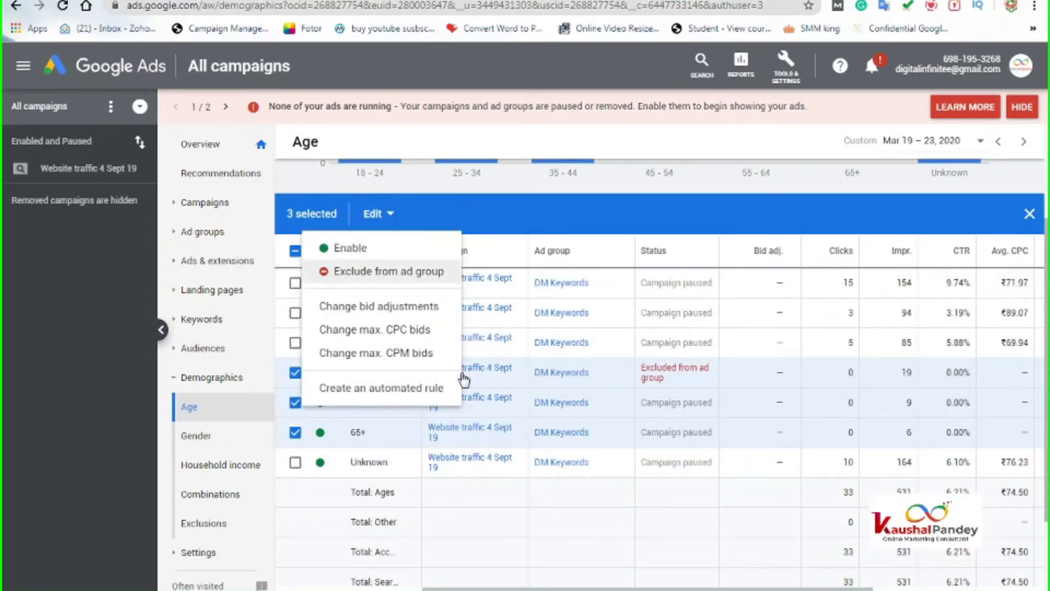
{"action": "left_click", "coordinate": [388, 271]}
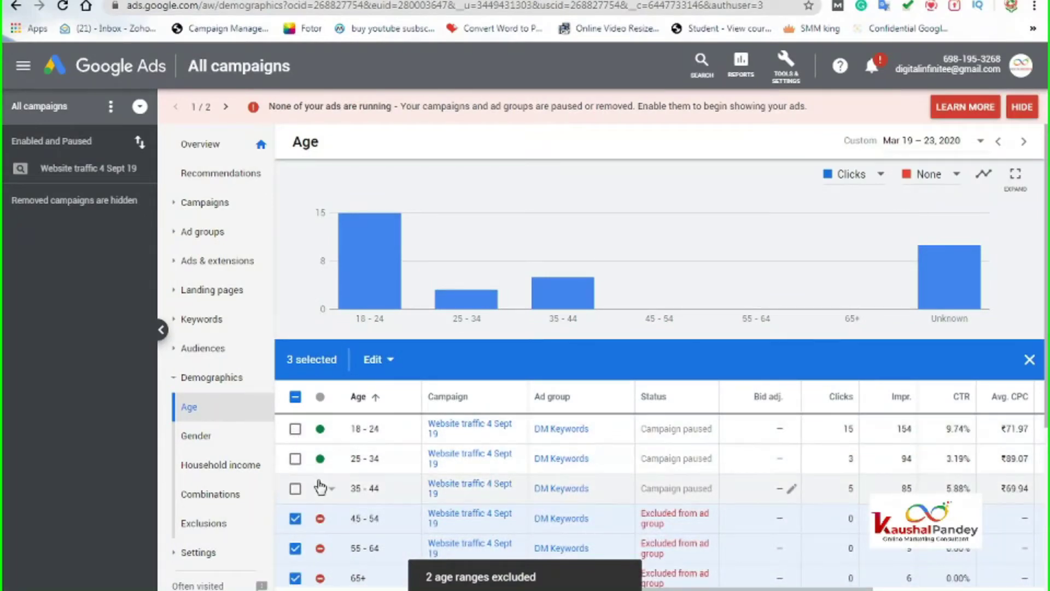
{"action": "scroll", "coordinate": [316, 481], "scroll_direction": "down", "scroll_amount": 3}
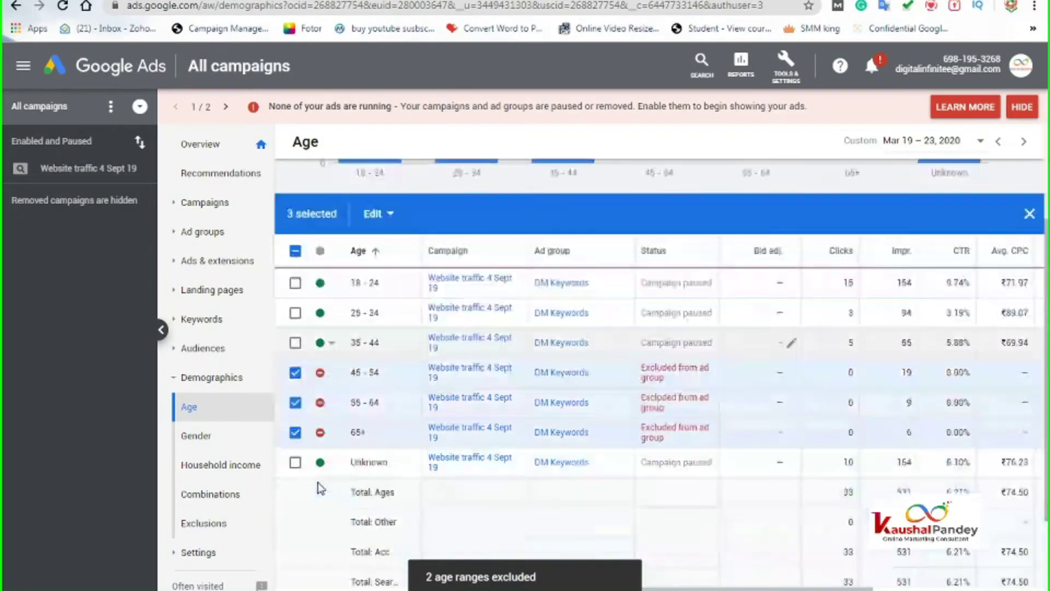
Review the clicks, impressions and CTR by gender, and check the campaign-level demographic exclusions
{"action": "left_click", "coordinate": [204, 442]}
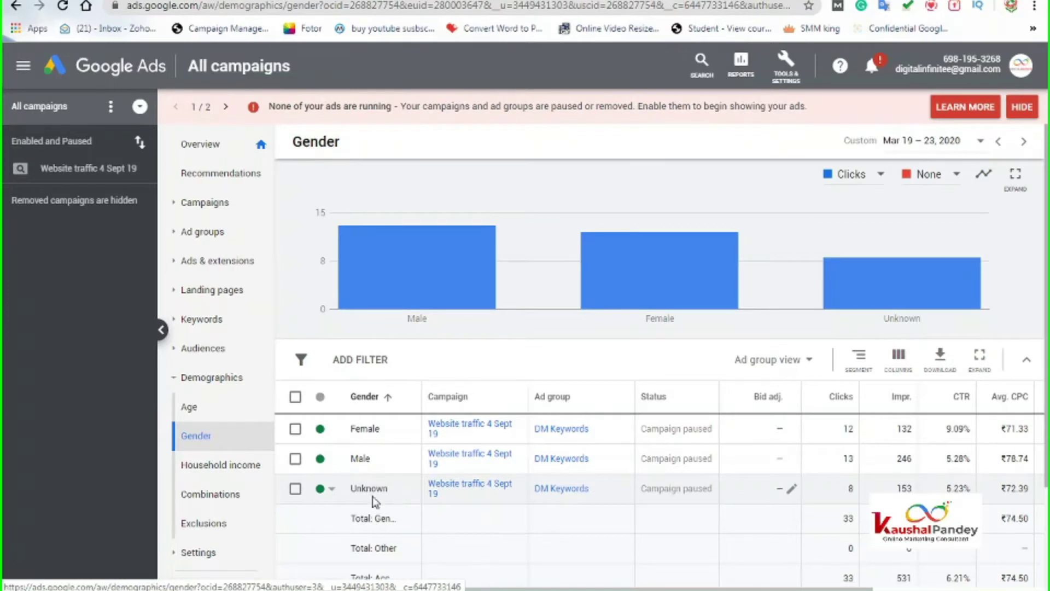
{"action": "scroll", "coordinate": [398, 503], "scroll_direction": "down", "scroll_amount": 3}
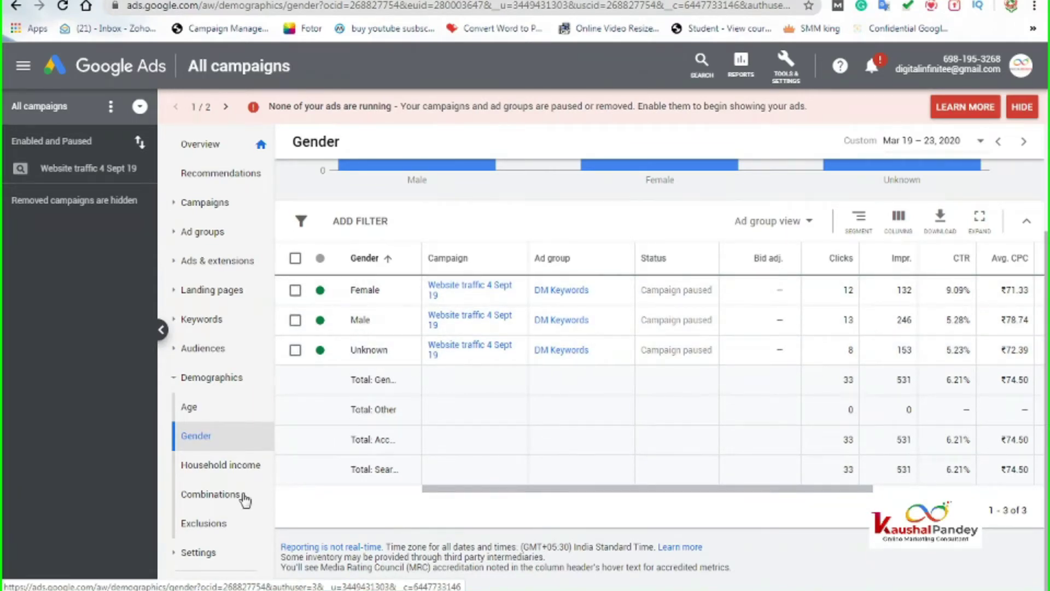
{"action": "left_click", "coordinate": [219, 525]}
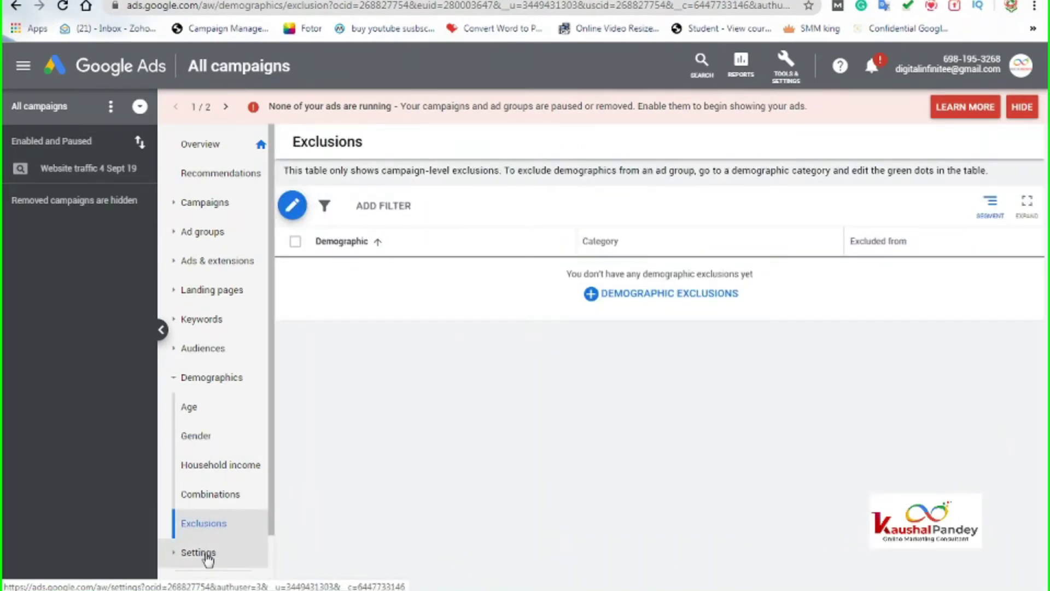
Review the budget, bid strategy, networks and dates in the settings of the Website traffic 4 Sept 19 campaign
{"action": "left_click", "coordinate": [198, 552]}
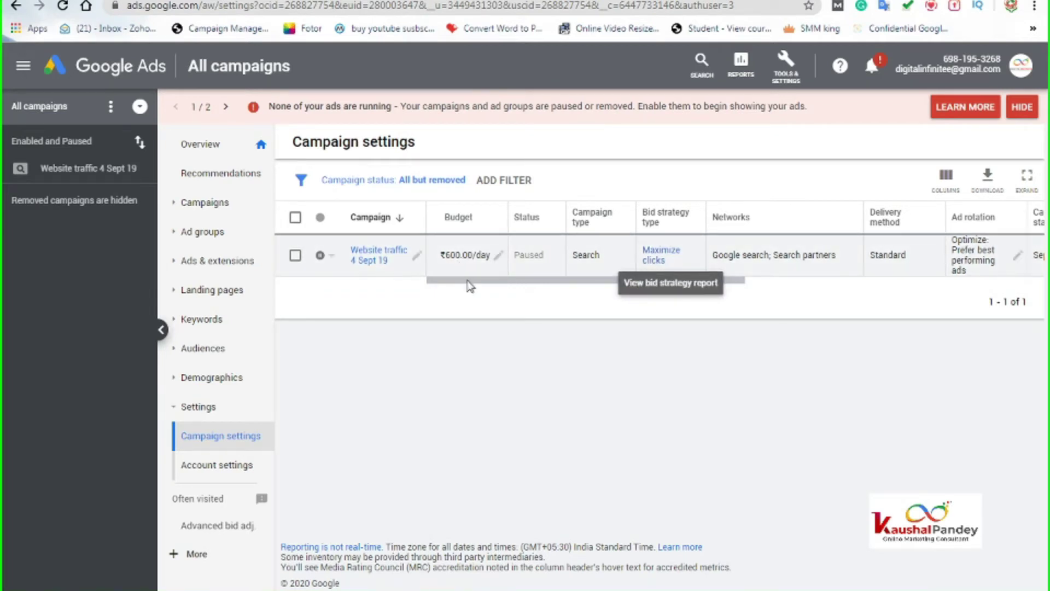
{"action": "left_click_drag", "start_coordinate": [471, 282], "coordinate": [537, 282]}
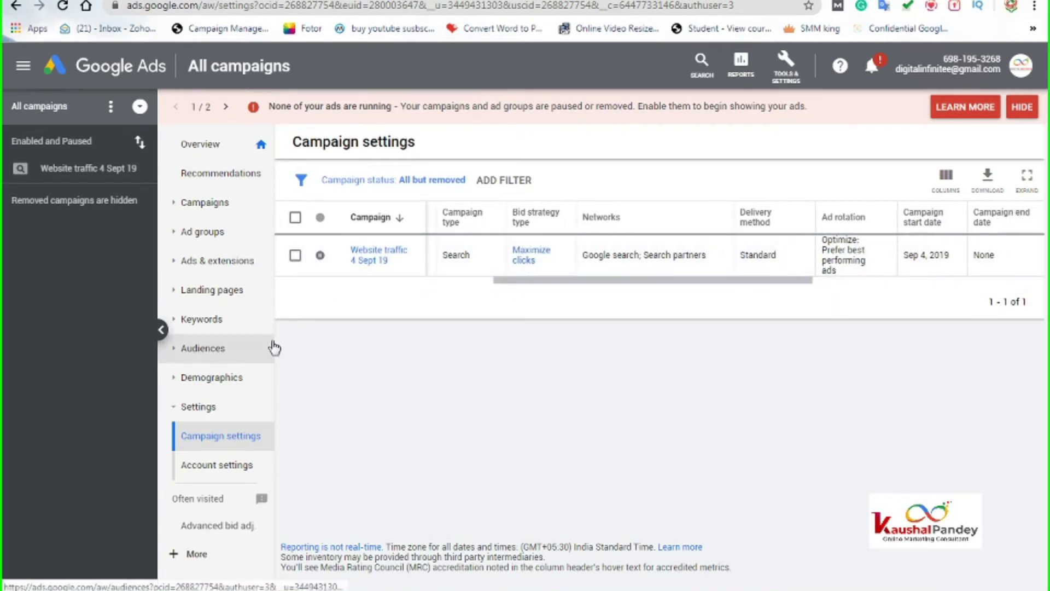
{"action": "left_click", "coordinate": [64, 170]}
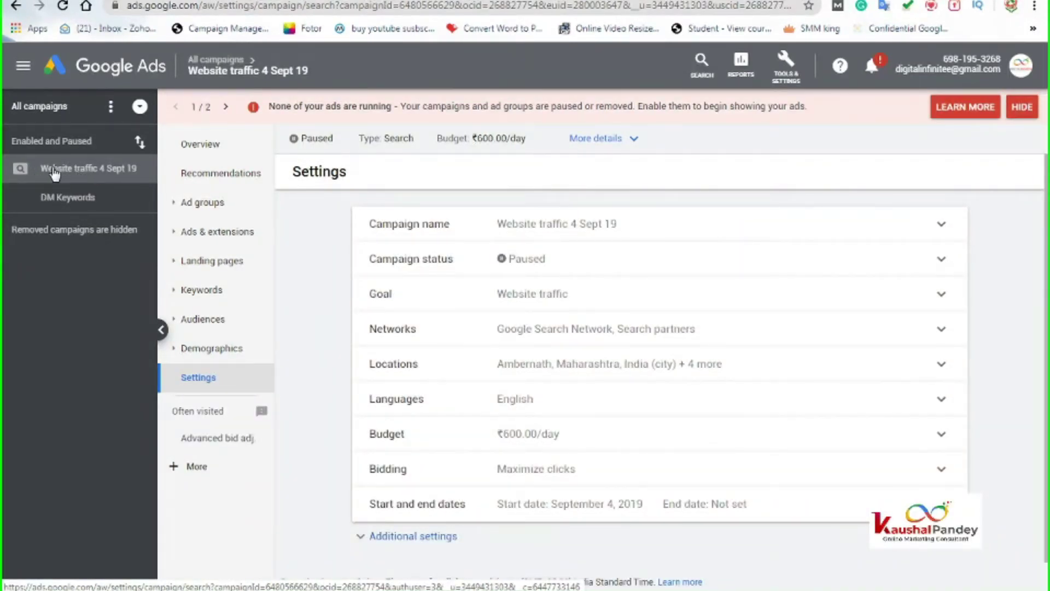
View the performance overview of the Website traffic 4 Sept 19 campaign and of its DM Keywords ad group
{"action": "left_click", "coordinate": [188, 147]}
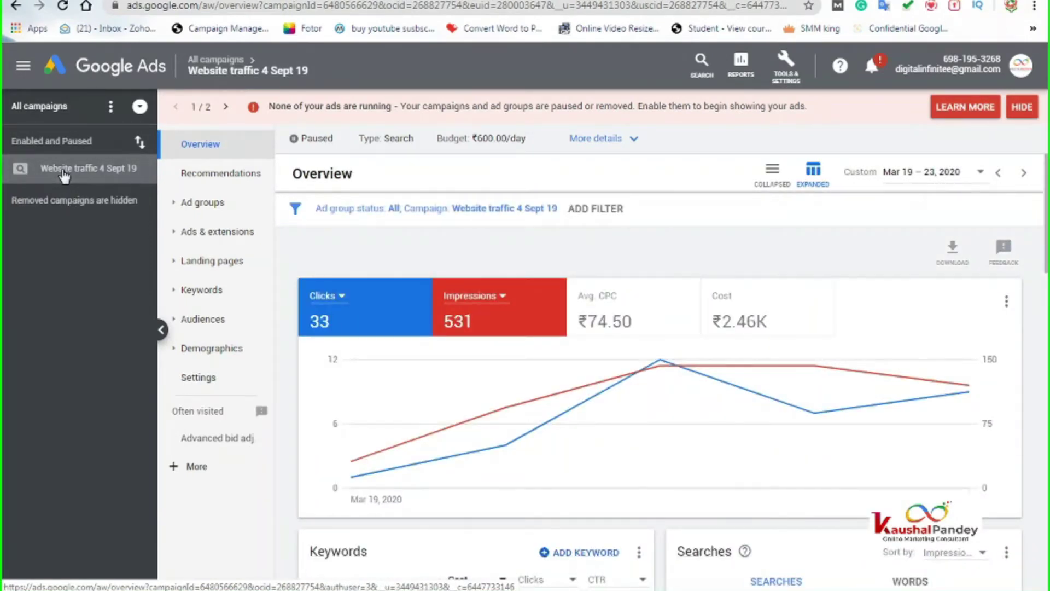
{"action": "left_click", "coordinate": [65, 173]}
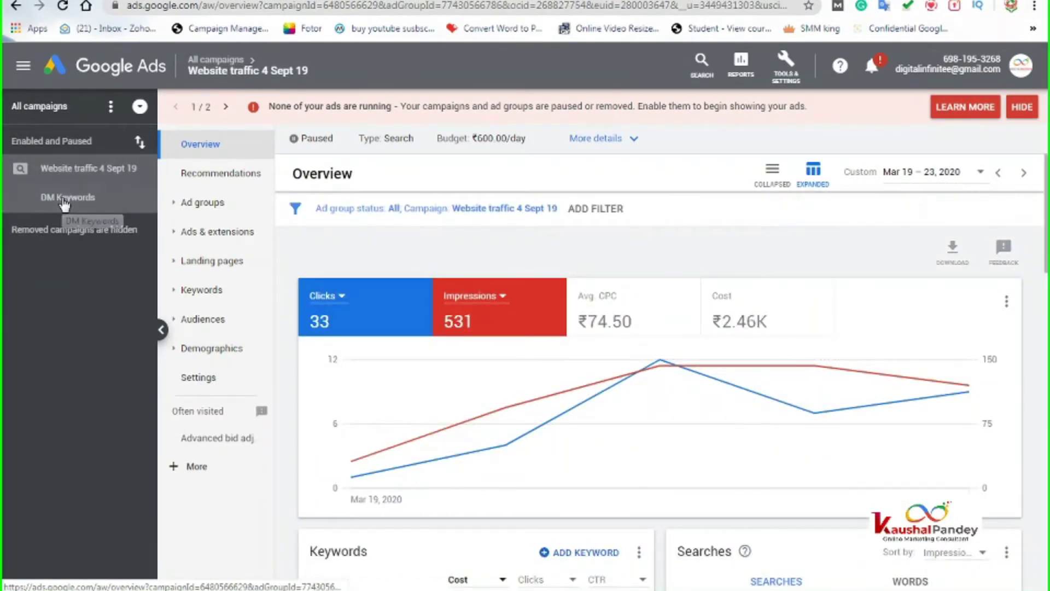
{"action": "left_click", "coordinate": [65, 202]}
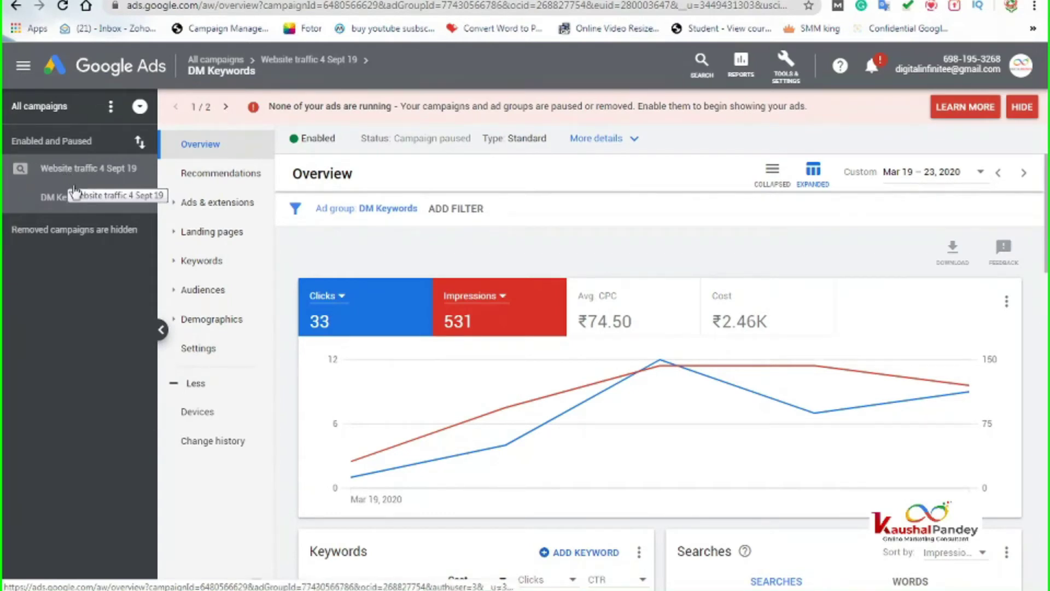
Review the settings of the Website traffic 4 Sept 19 campaign, including the additional settings such as conversions, ad rotation and IP exclusions
{"action": "left_click", "coordinate": [55, 174]}
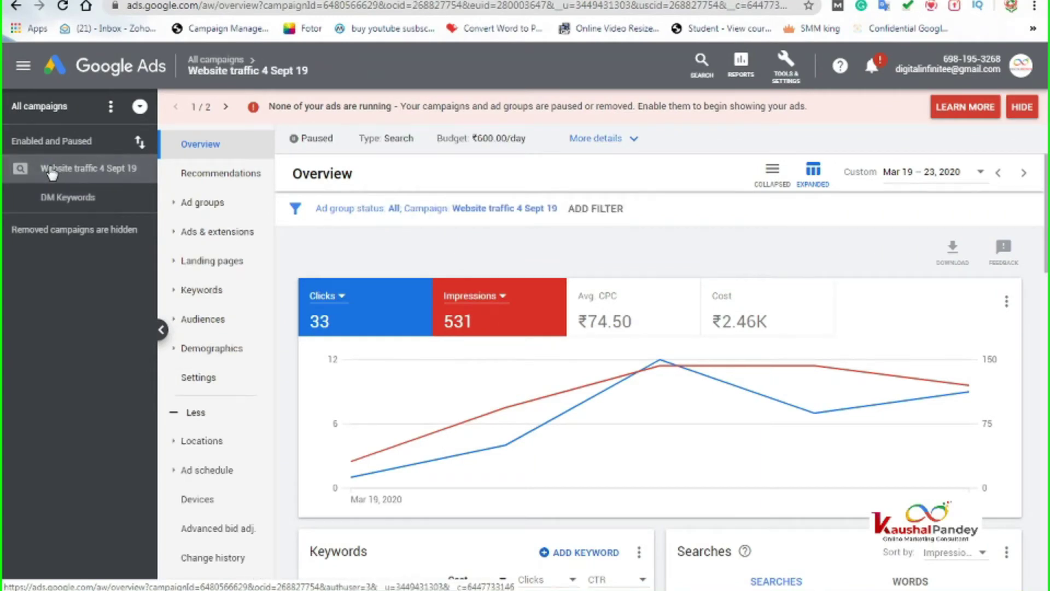
{"action": "left_click", "coordinate": [52, 174]}
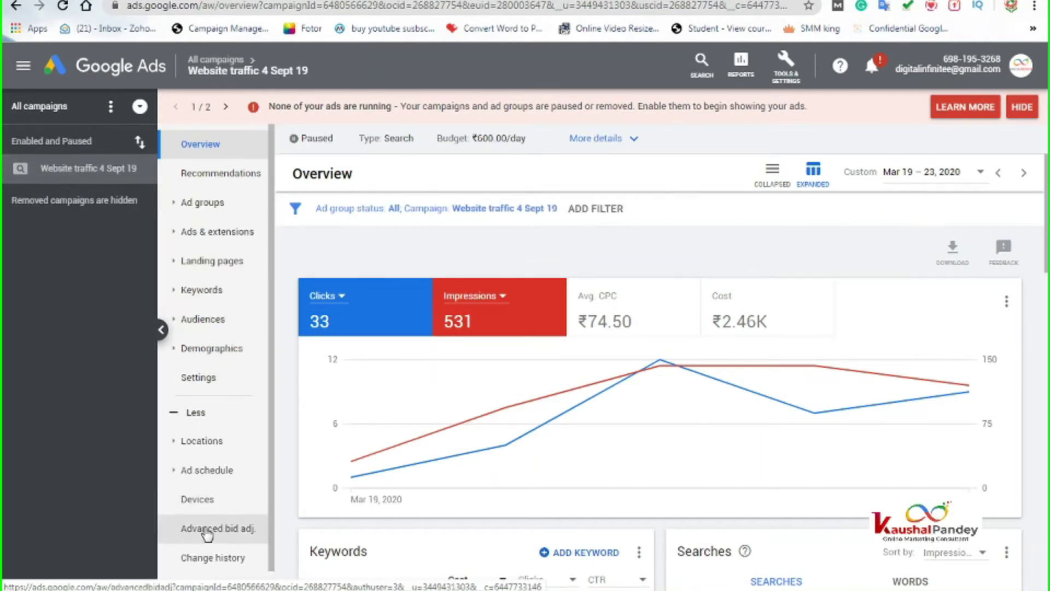
{"action": "scroll", "coordinate": [205, 527], "scroll_direction": "down", "scroll_amount": 1}
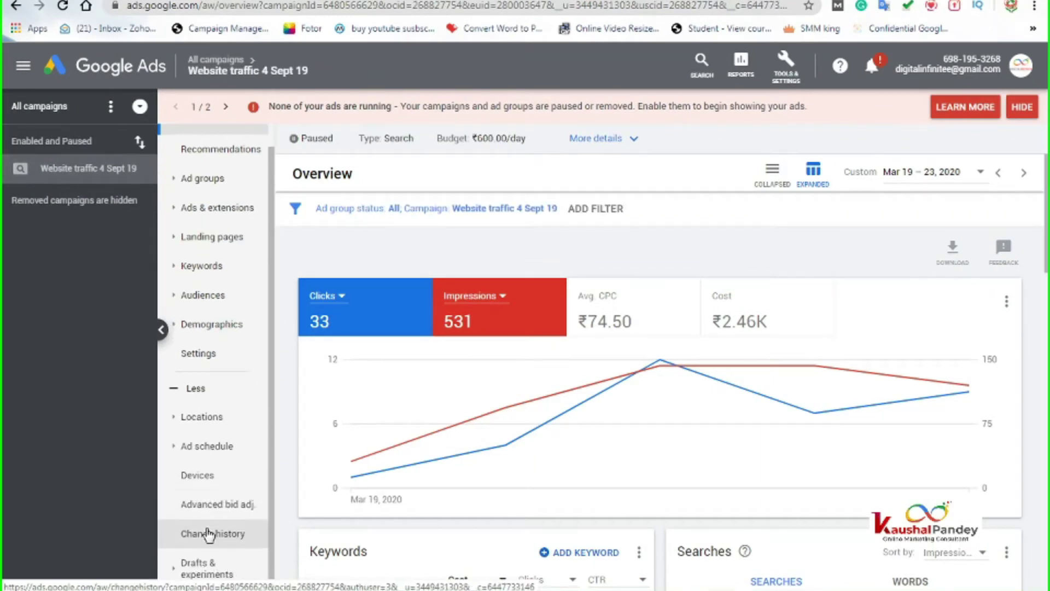
{"action": "left_click", "coordinate": [196, 354]}
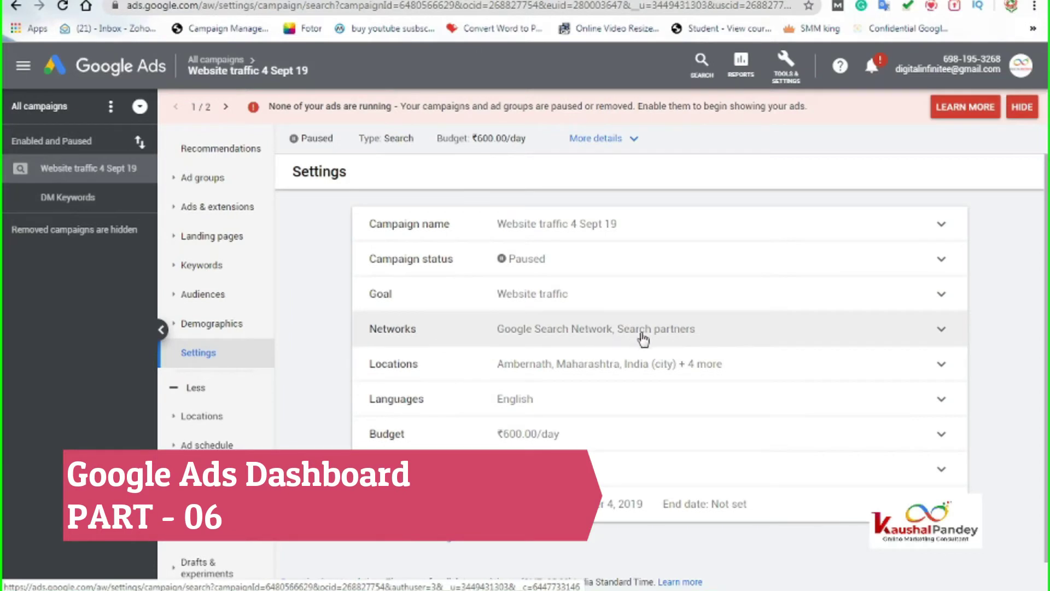
{"action": "scroll", "coordinate": [746, 383], "scroll_direction": "down", "scroll_amount": 1}
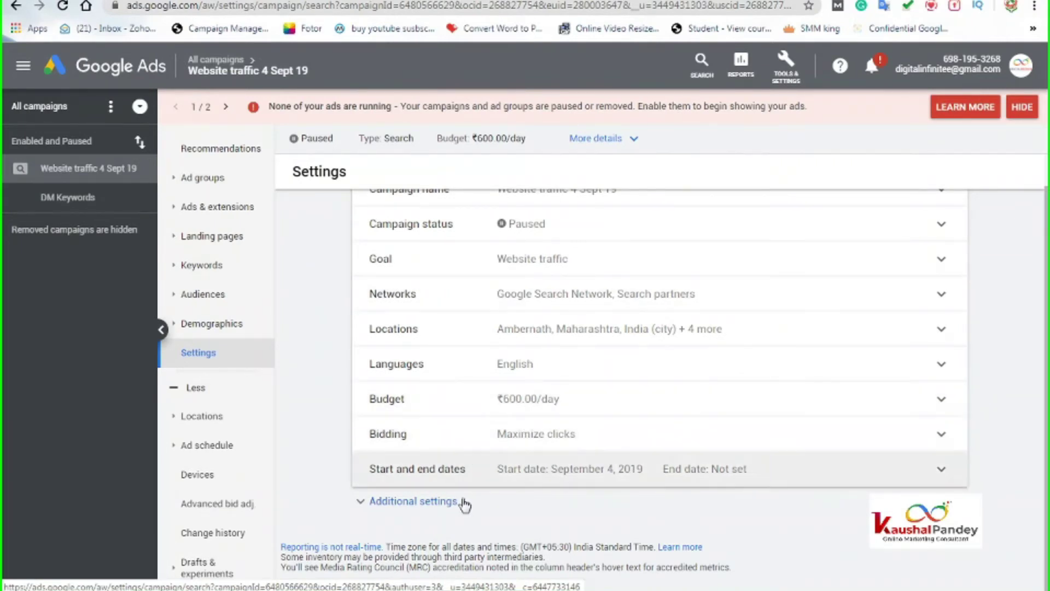
{"action": "left_click", "coordinate": [362, 506]}
{"action": "scroll", "coordinate": [602, 493], "scroll_direction": "down", "scroll_amount": 1}
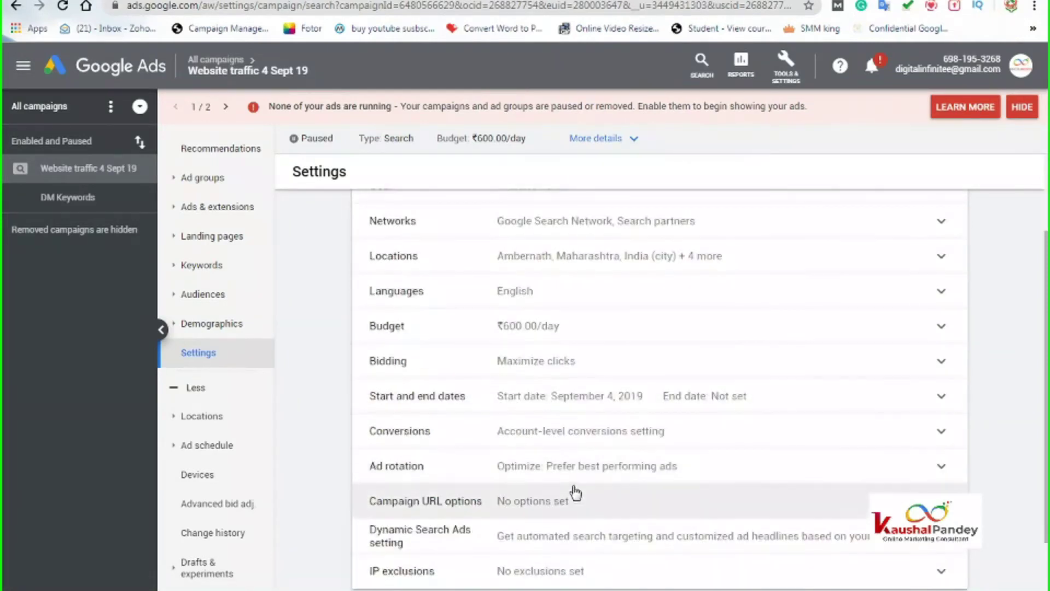
{"action": "scroll", "coordinate": [726, 462], "scroll_direction": "down", "scroll_amount": 1}
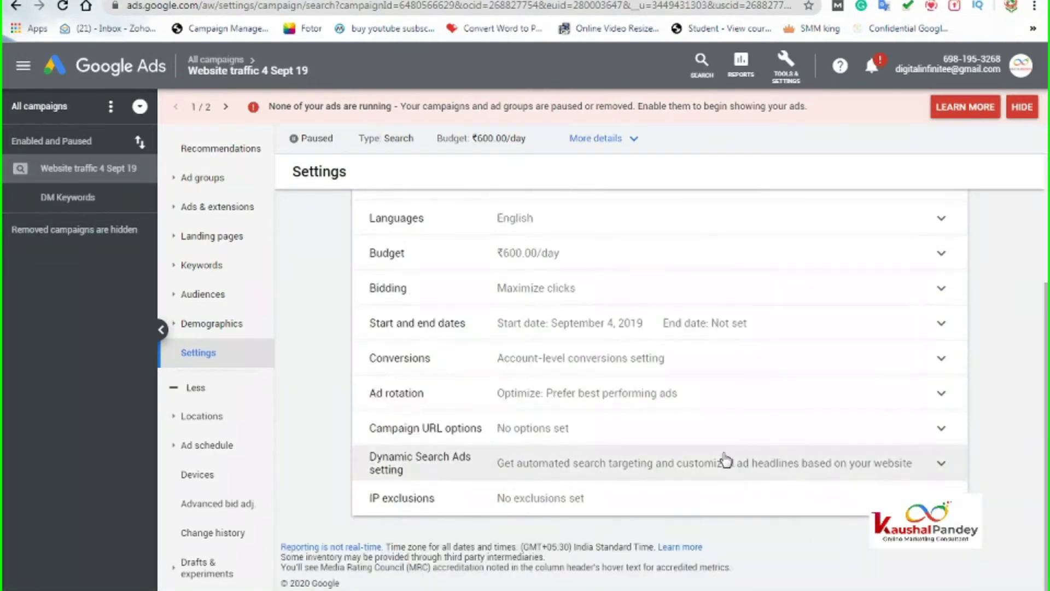
{"action": "scroll", "coordinate": [476, 383], "scroll_direction": "up", "scroll_amount": 3}
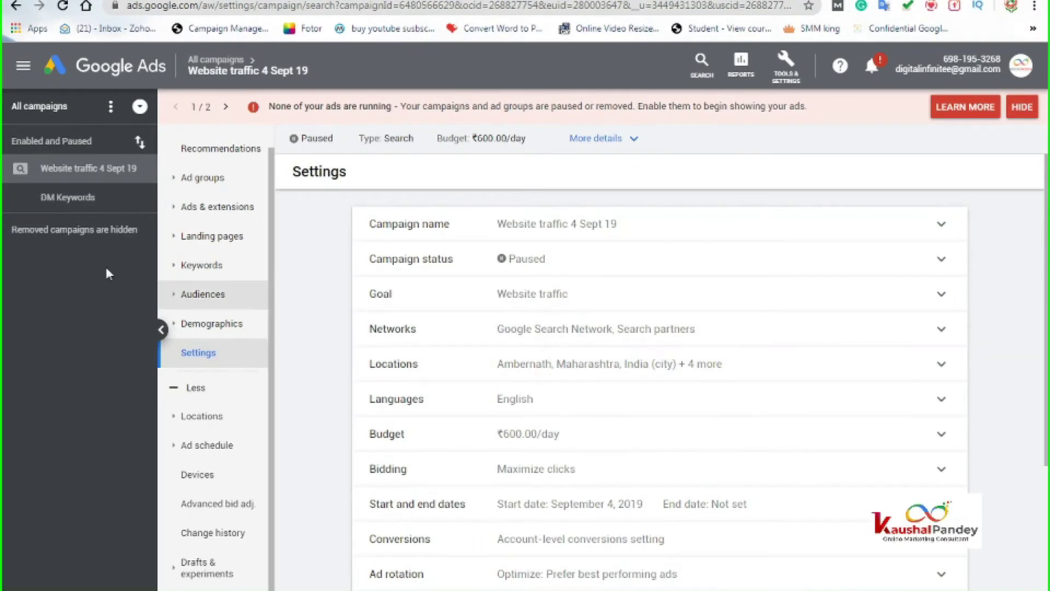
Try setting the DM Keywords ad group's status to Paused in its settings, and discard the unsaved change
{"action": "left_click", "coordinate": [82, 203]}
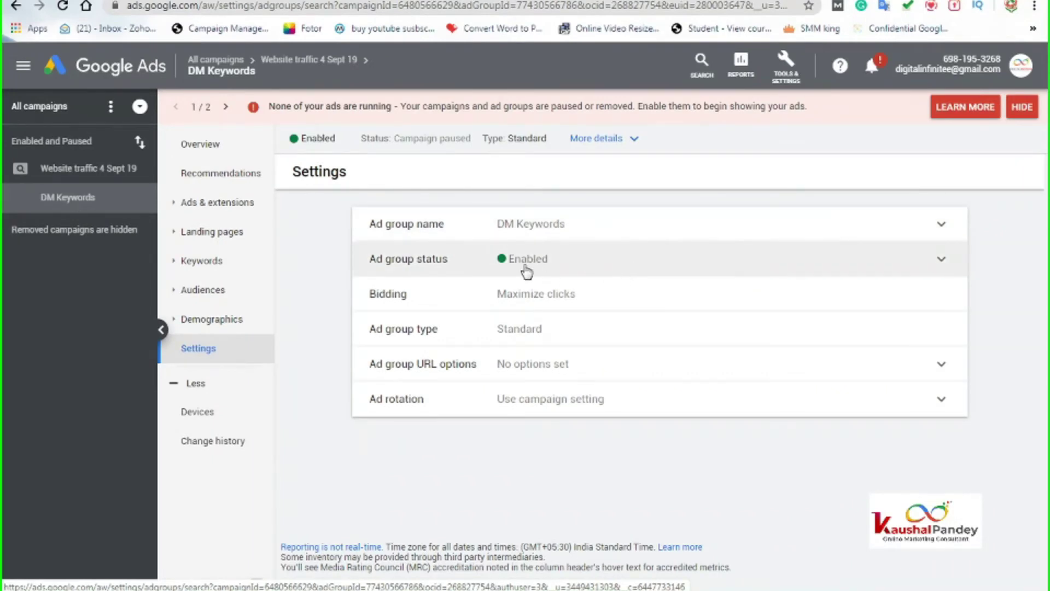
{"action": "left_click", "coordinate": [502, 261]}
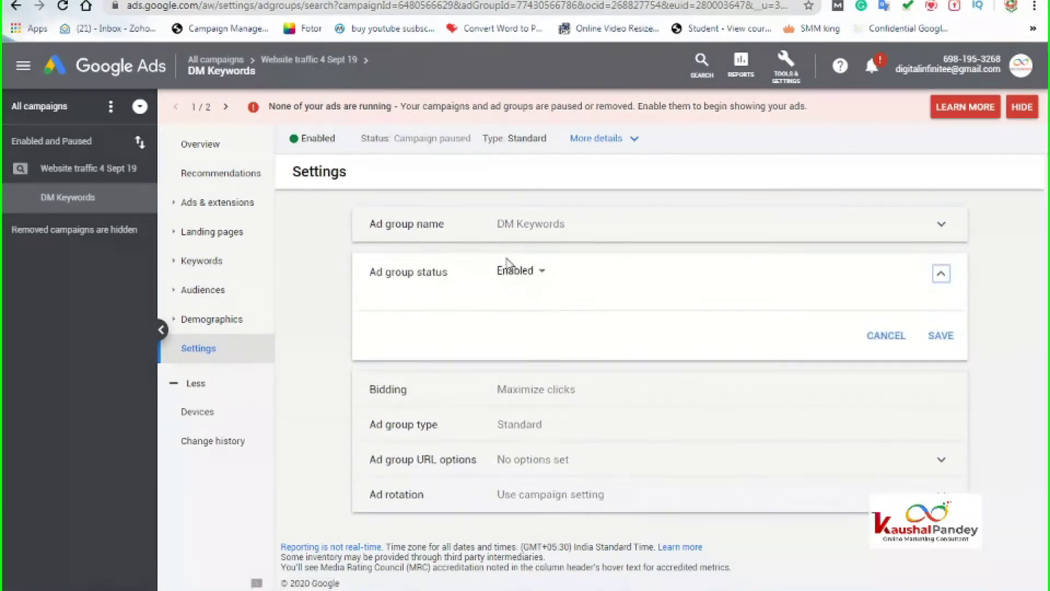
{"action": "left_click", "coordinate": [533, 275]}
{"action": "left_click", "coordinate": [536, 326]}
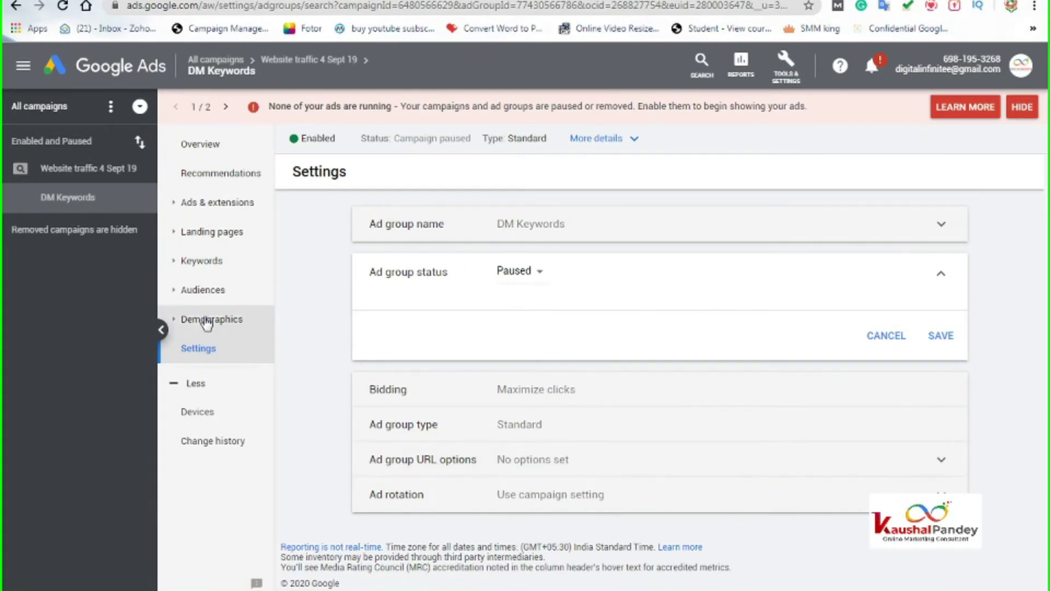
{"action": "left_click", "coordinate": [81, 166]}
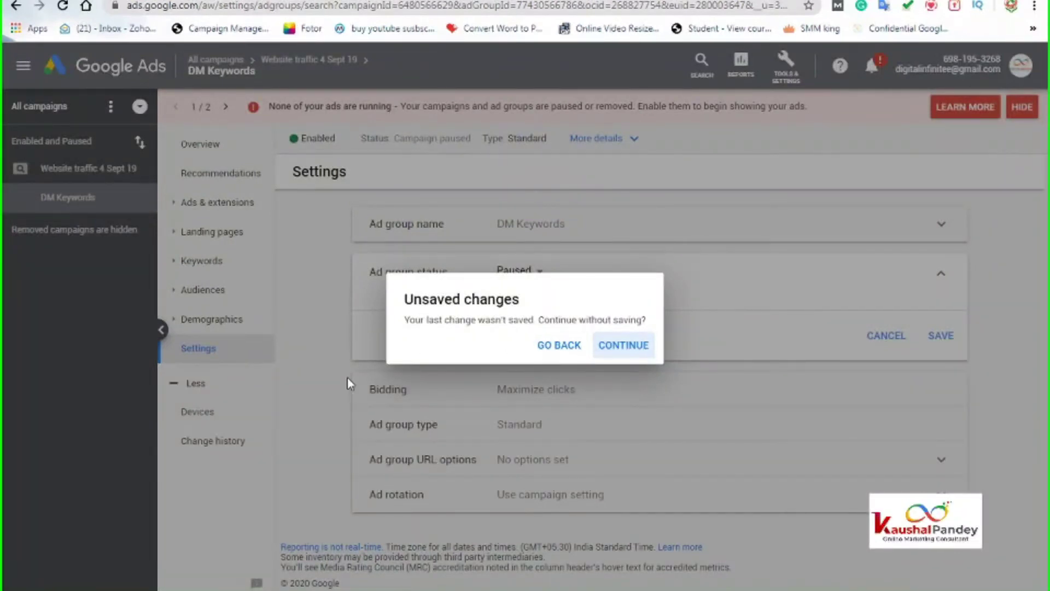
{"action": "left_click", "coordinate": [612, 348]}
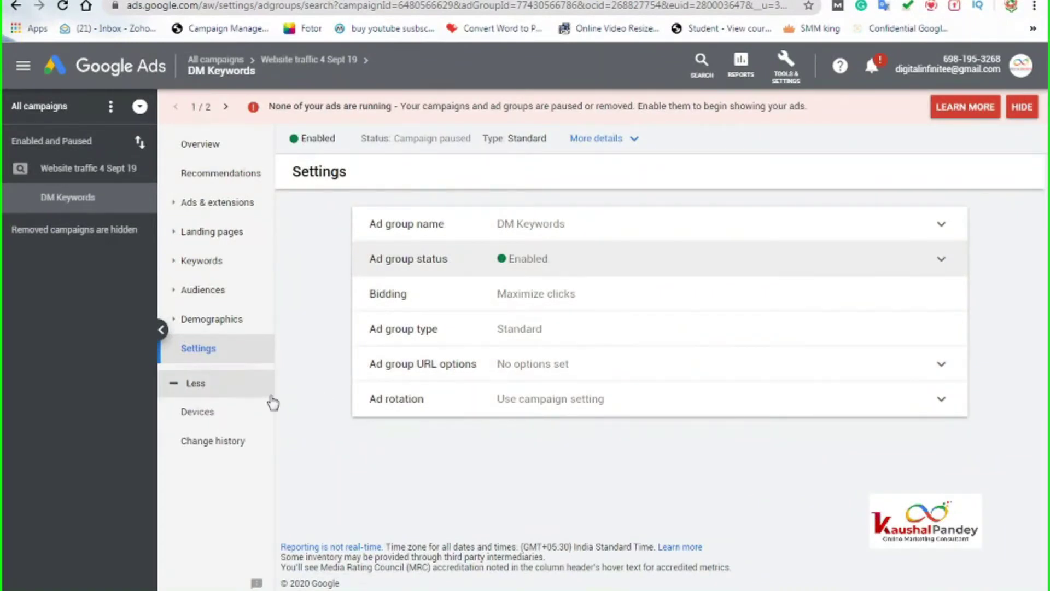
Return to the Website traffic 4 Sept 19 campaign's settings and look over its locations, languages, budget and bidding
{"action": "left_click", "coordinate": [90, 169]}
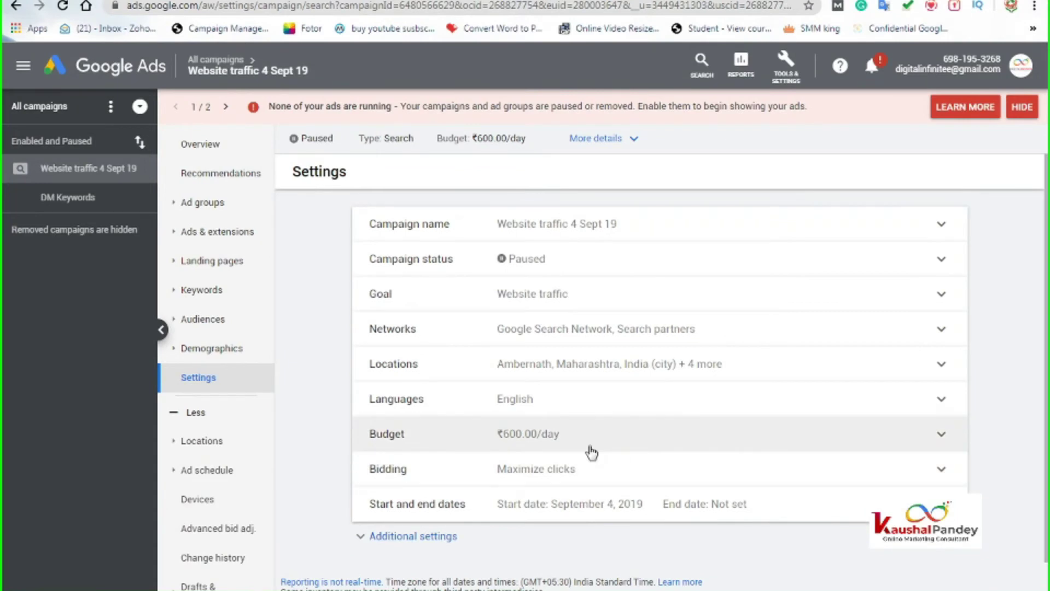
{"action": "scroll", "coordinate": [591, 453], "scroll_direction": "down", "scroll_amount": 1}
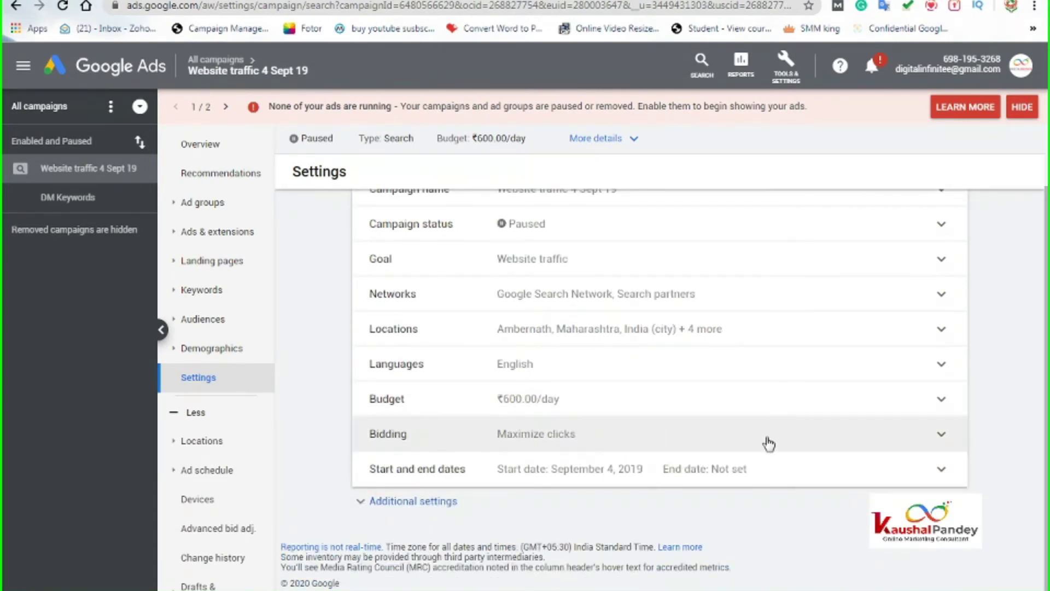
{"action": "scroll", "coordinate": [533, 413], "scroll_direction": "up", "scroll_amount": 1}
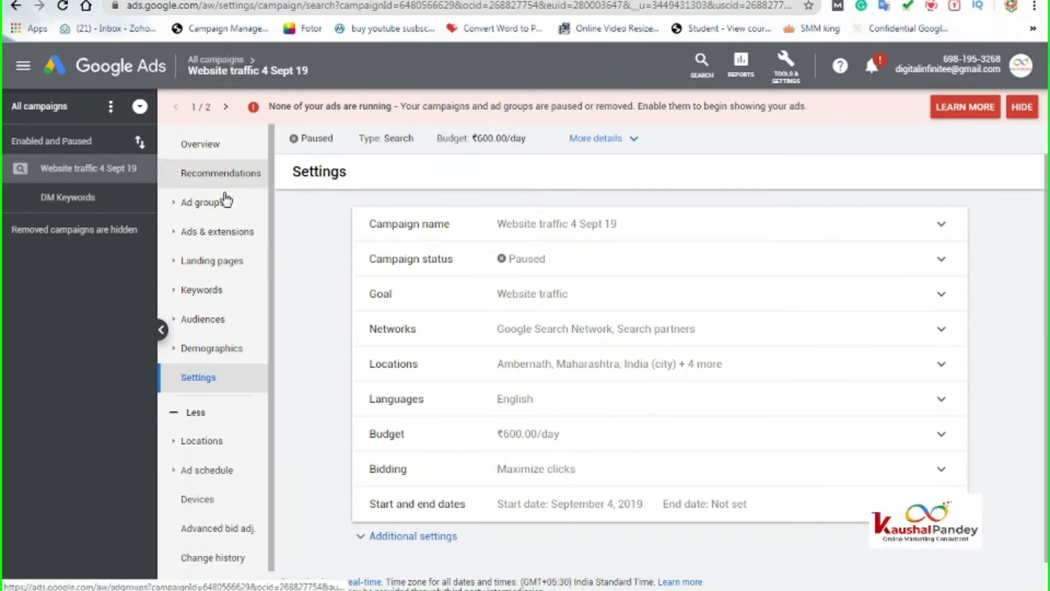
Review the payments account and payments profile details in the billing settings
{"action": "left_click", "coordinate": [784, 67]}
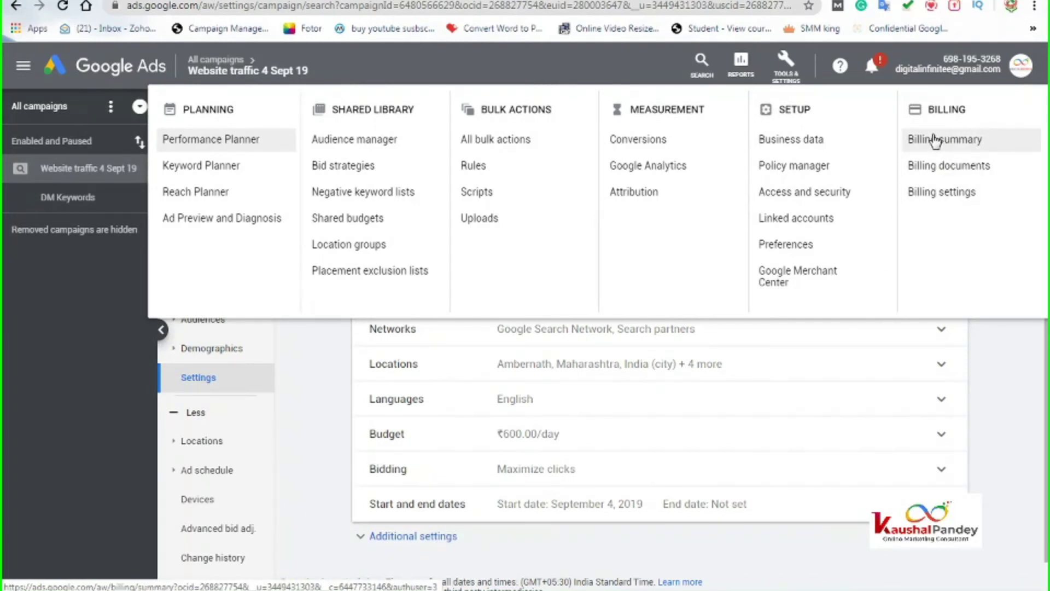
{"action": "left_click", "coordinate": [931, 194]}
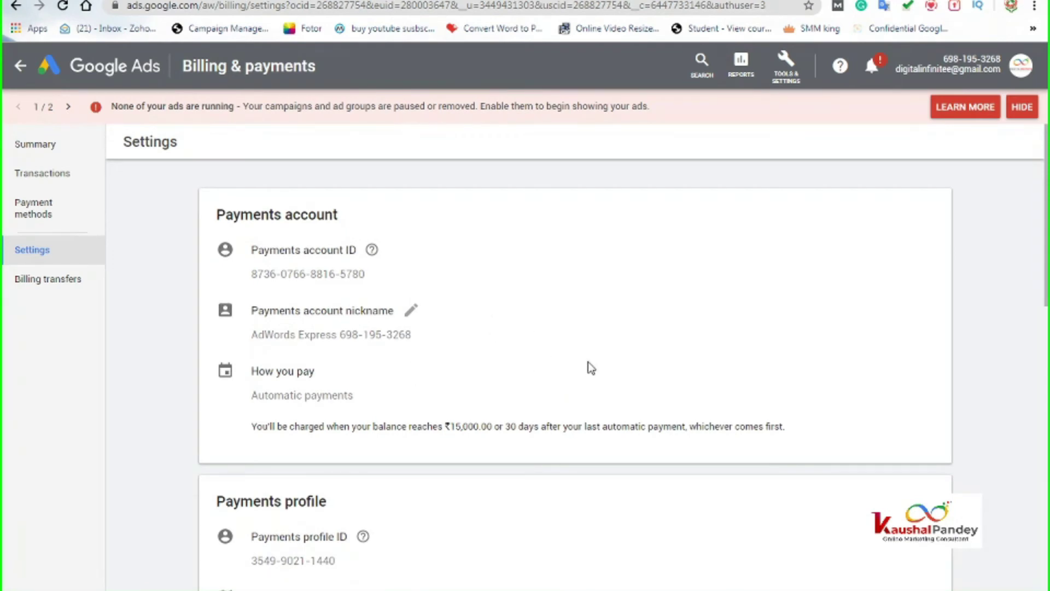
{"action": "scroll", "coordinate": [530, 452], "scroll_direction": "down", "scroll_amount": 4}
{"action": "scroll", "coordinate": [530, 456], "scroll_direction": "up", "scroll_amount": 4}
Examine the credit balance, payment threshold, recent transactions and payment method in the billing summary
{"action": "left_click", "coordinate": [38, 153]}
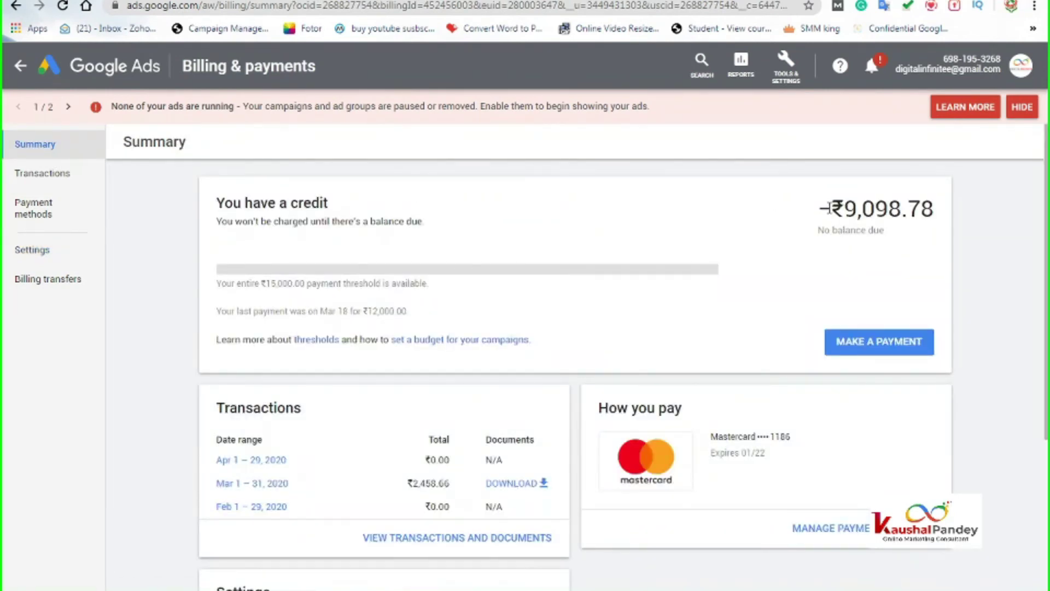
{"action": "left_click_drag", "start_coordinate": [821, 207], "coordinate": [959, 212]}
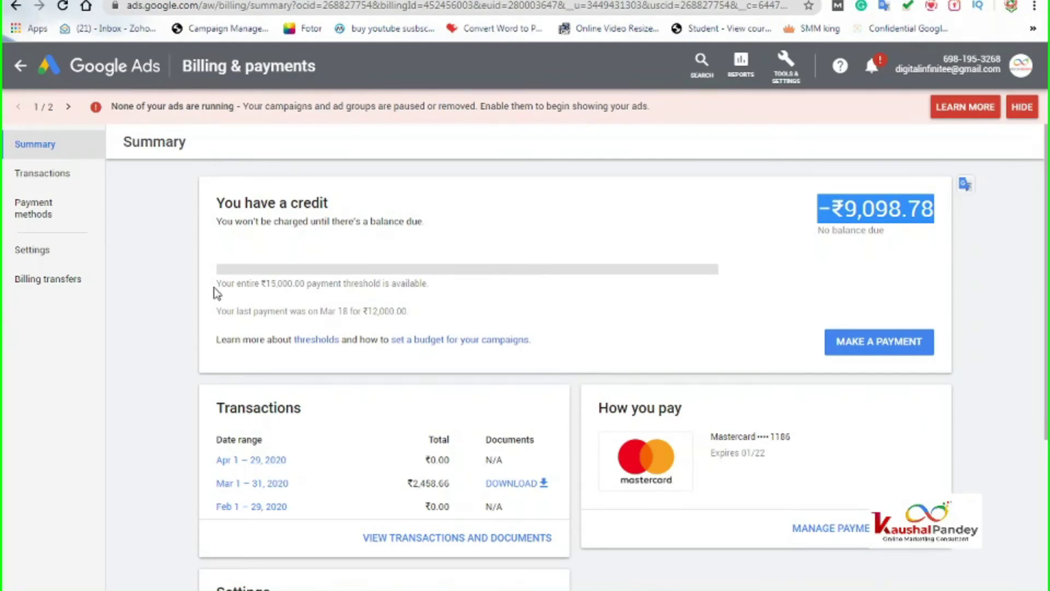
{"action": "left_click_drag", "start_coordinate": [217, 283], "coordinate": [432, 284]}
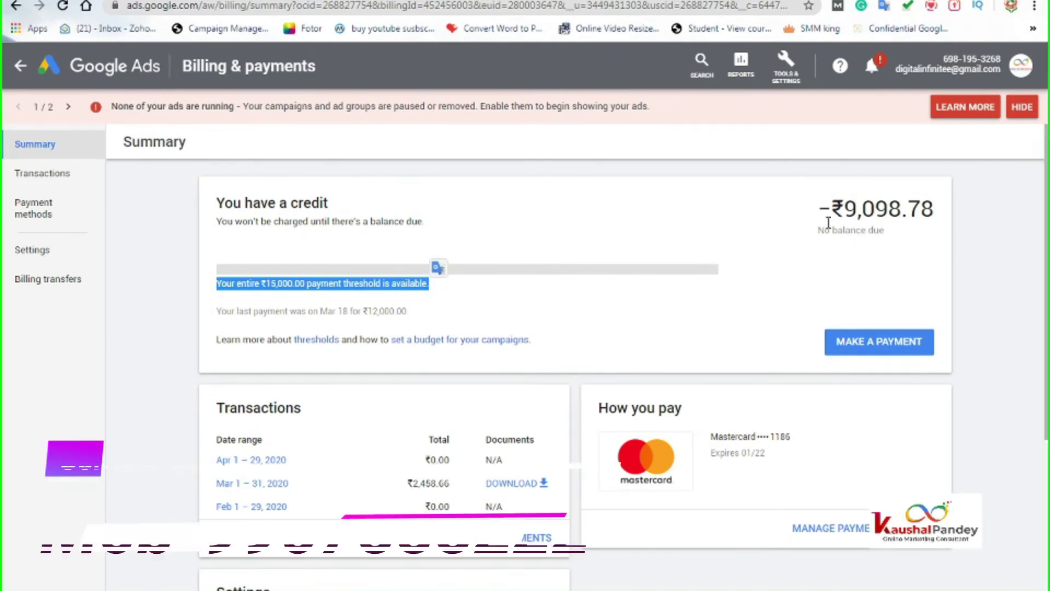
{"action": "left_click_drag", "start_coordinate": [817, 208], "coordinate": [920, 210]}
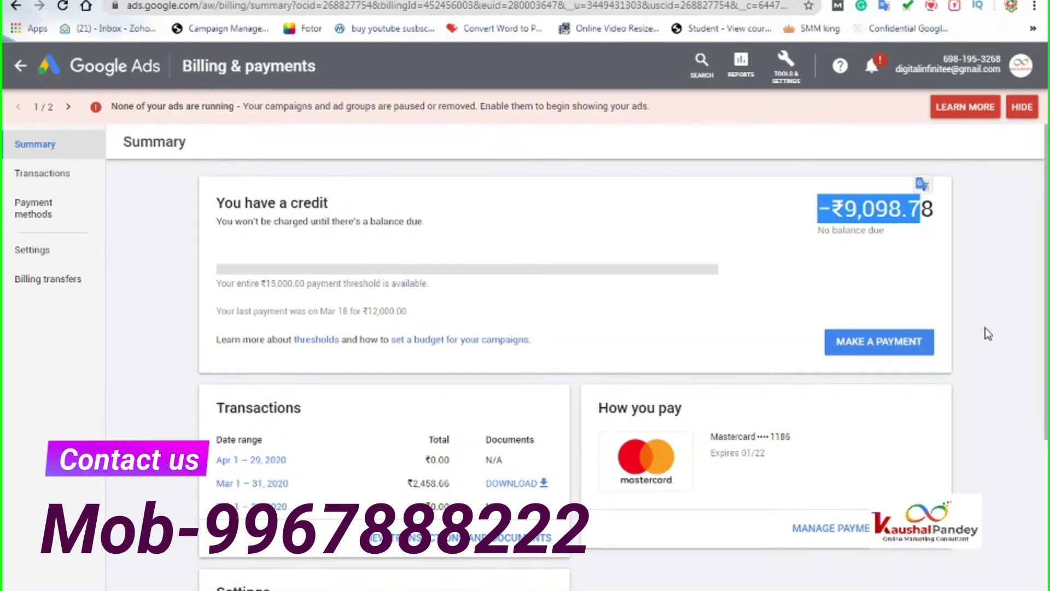
{"action": "scroll", "coordinate": [988, 333], "scroll_direction": "down", "scroll_amount": 3}
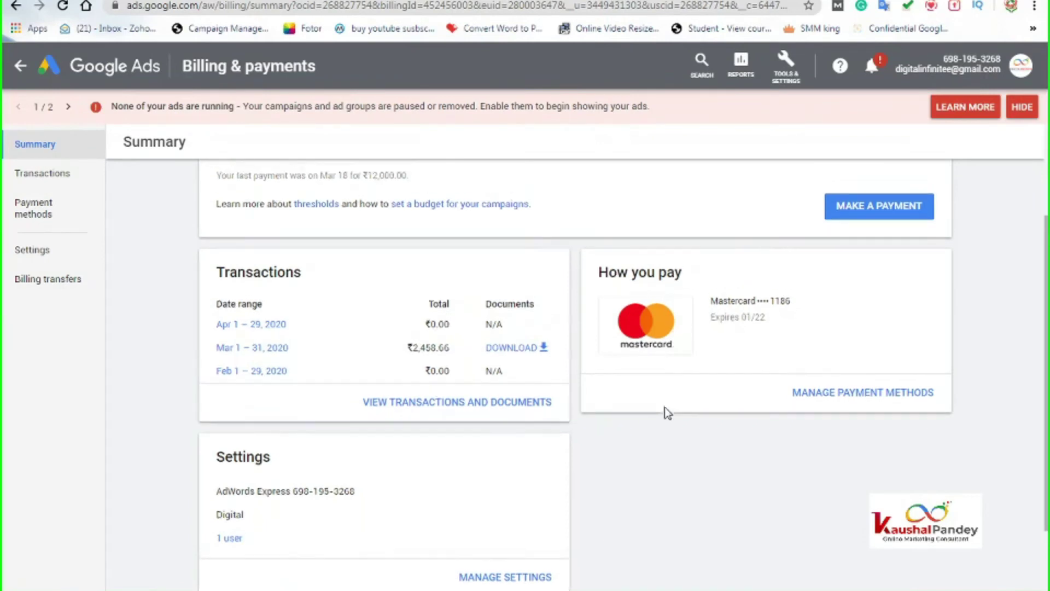
{"action": "scroll", "coordinate": [666, 412], "scroll_direction": "up", "scroll_amount": 3}
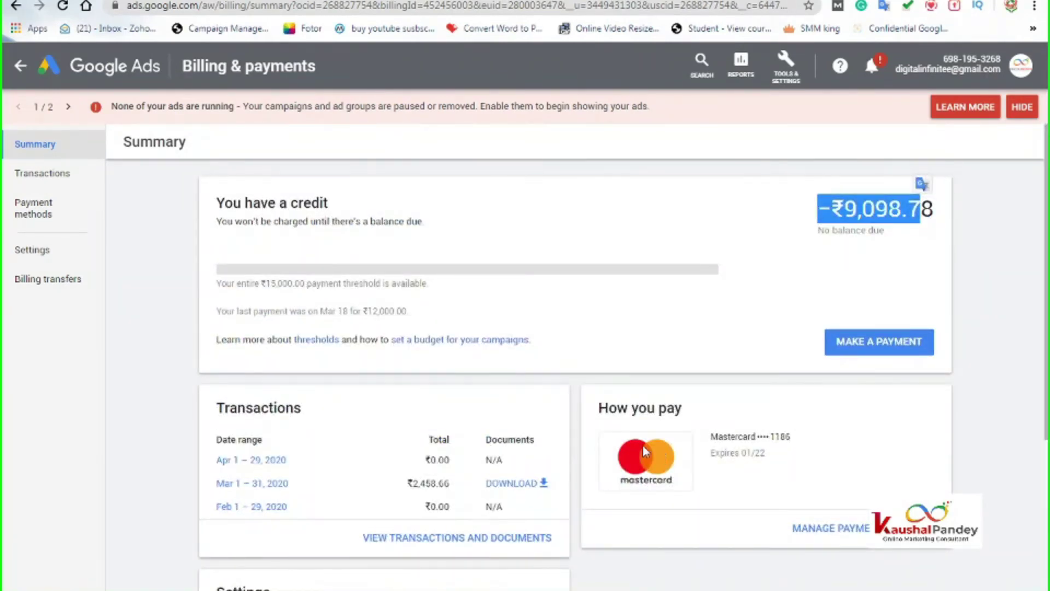
{"action": "scroll", "coordinate": [721, 453], "scroll_direction": "down", "scroll_amount": 5}
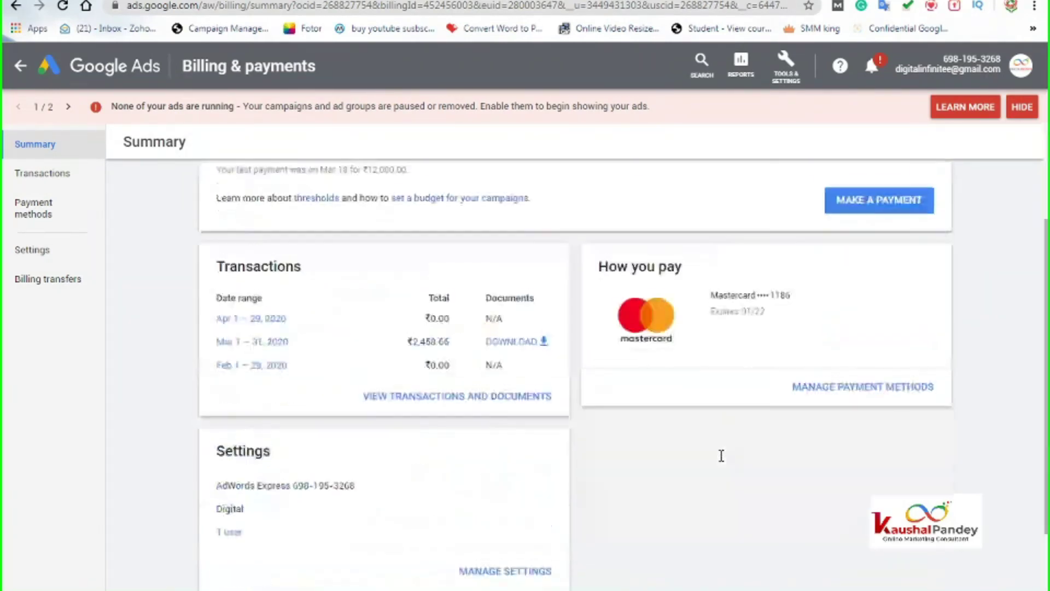
Filter the billing transactions to Payments for This year and review the listed entries
{"action": "left_click", "coordinate": [66, 180]}
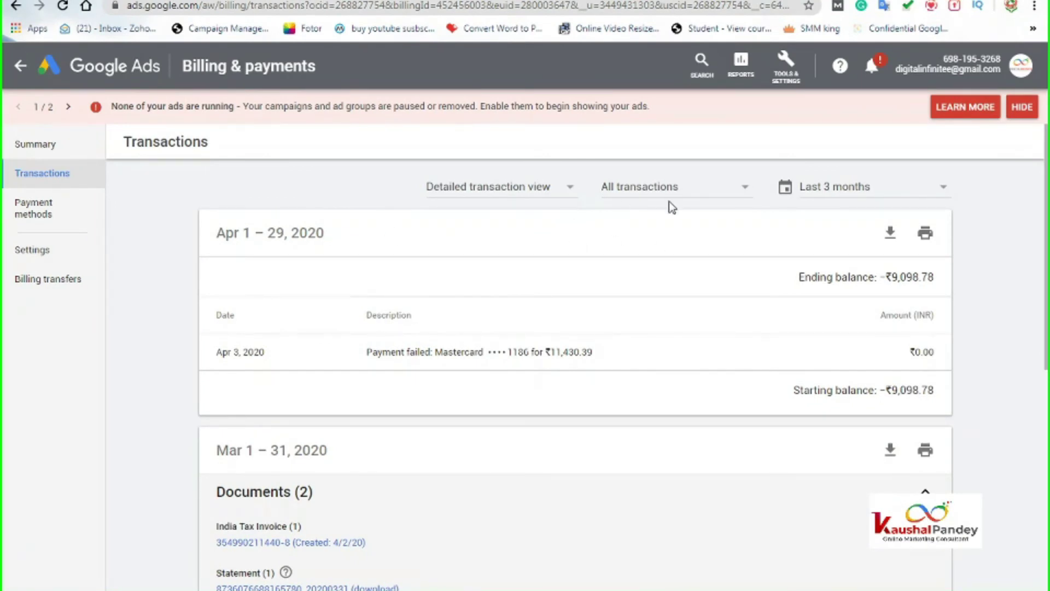
{"action": "left_click", "coordinate": [711, 196]}
{"action": "left_click", "coordinate": [666, 237]}
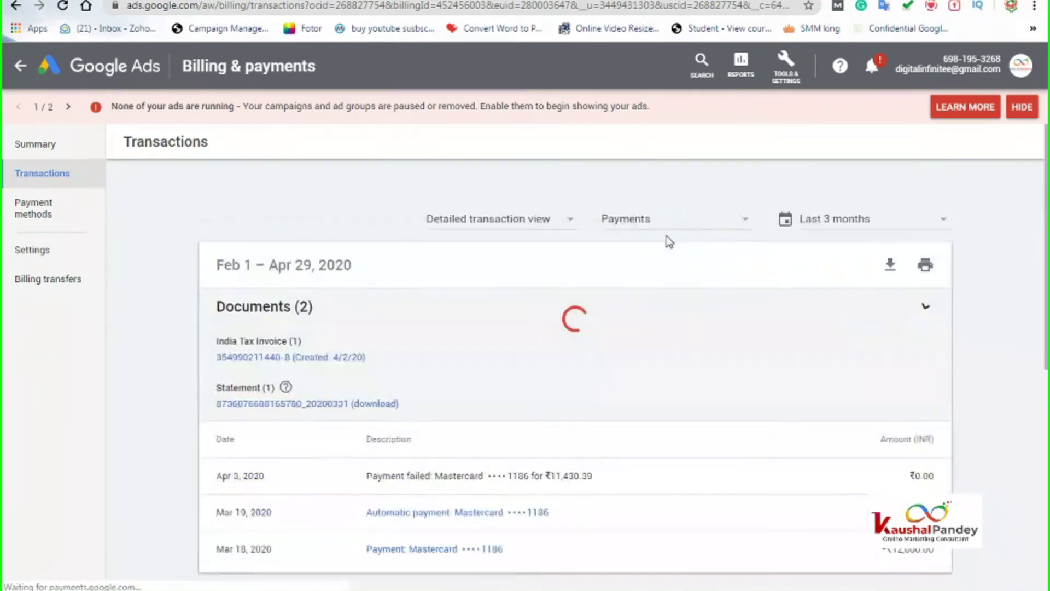
{"action": "left_click", "coordinate": [856, 193]}
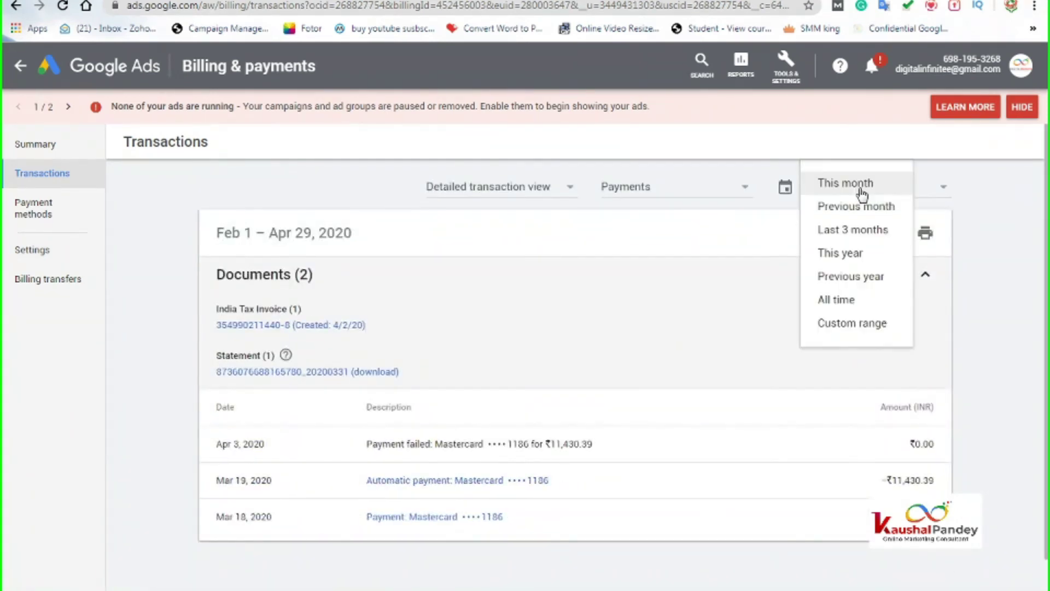
{"action": "left_click", "coordinate": [856, 262]}
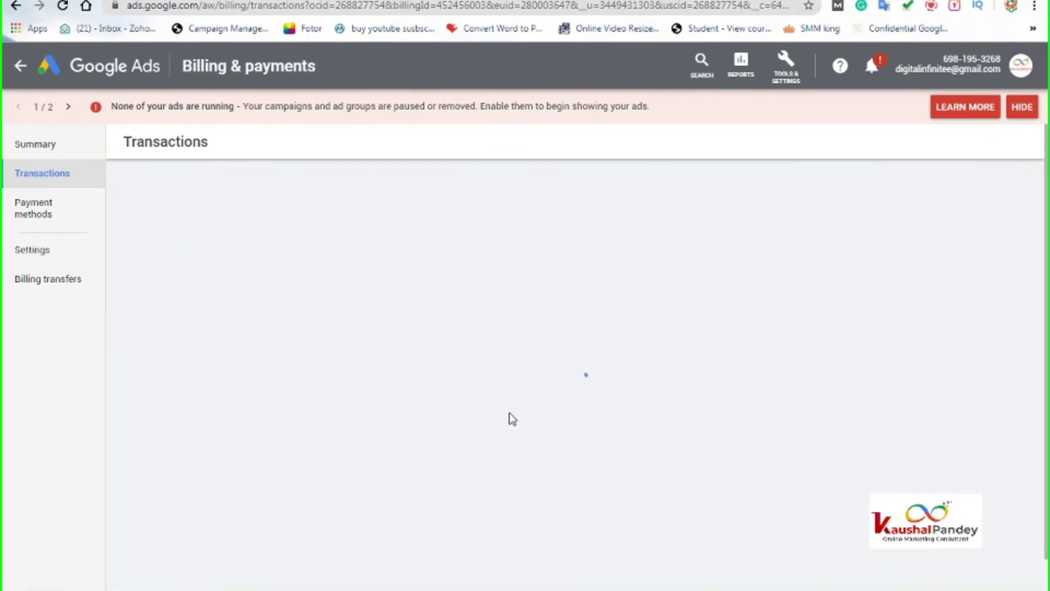
{"action": "scroll", "coordinate": [755, 454], "scroll_direction": "down", "scroll_amount": 2}
{"action": "scroll", "coordinate": [750, 457], "scroll_direction": "down", "scroll_amount": 2}
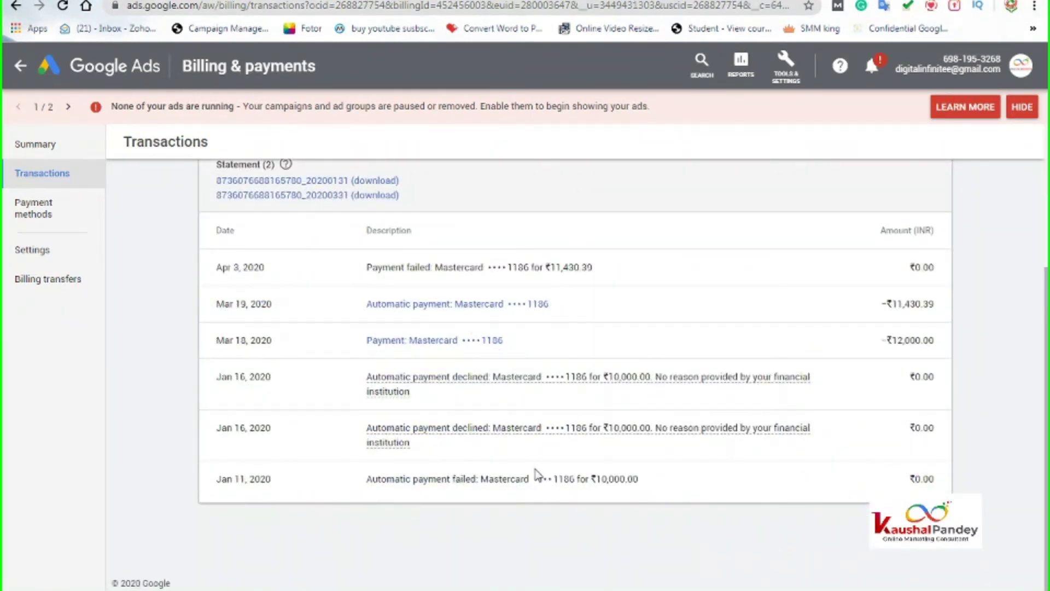
{"action": "scroll", "coordinate": [536, 473], "scroll_direction": "up", "scroll_amount": 4}
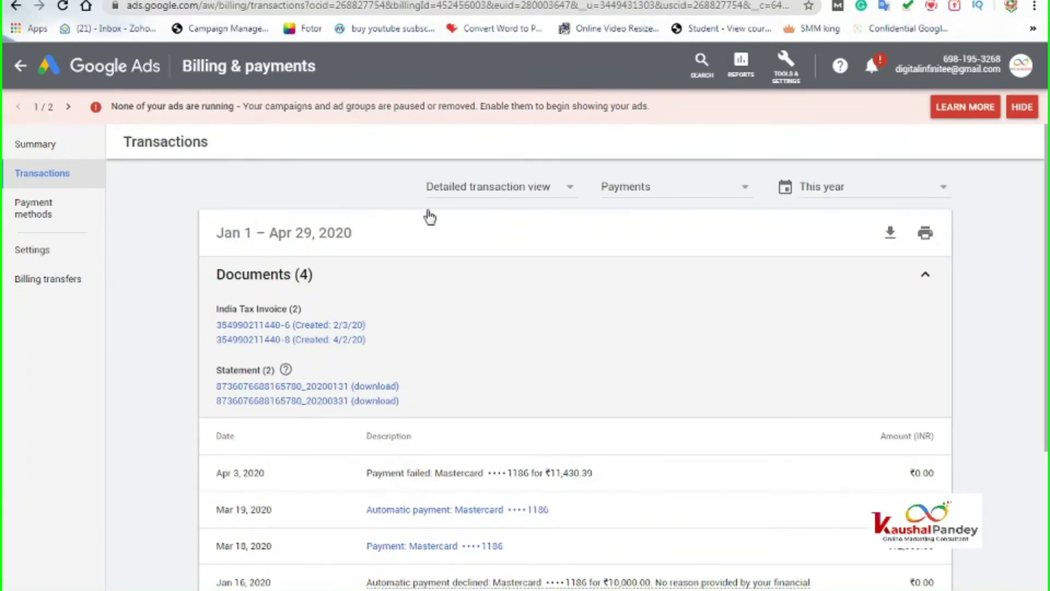
Check the payments account in the billing settings and view the billing transfers
{"action": "left_click", "coordinate": [32, 248]}
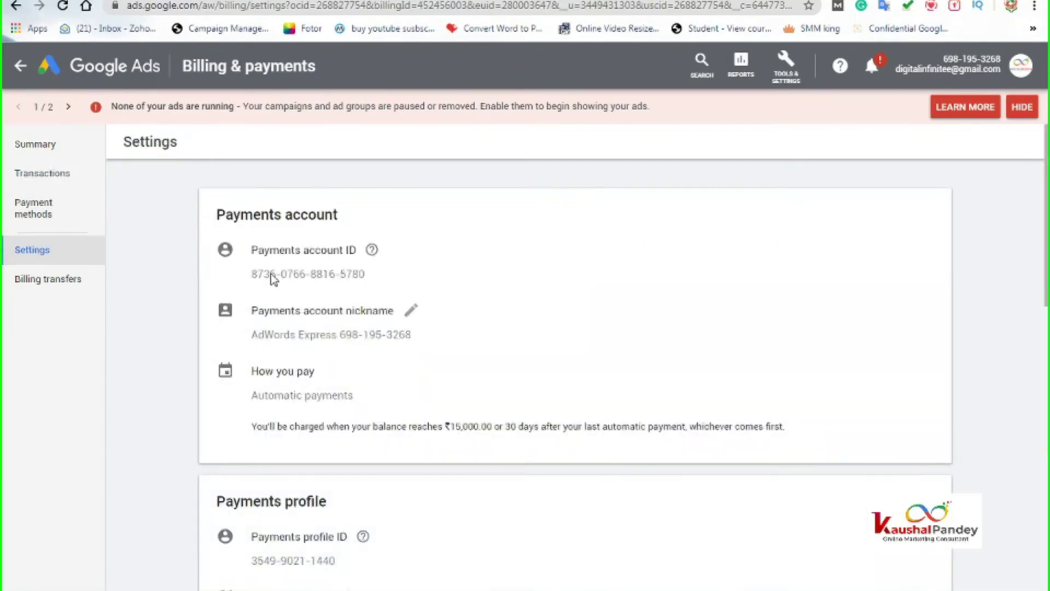
{"action": "left_click", "coordinate": [74, 281]}
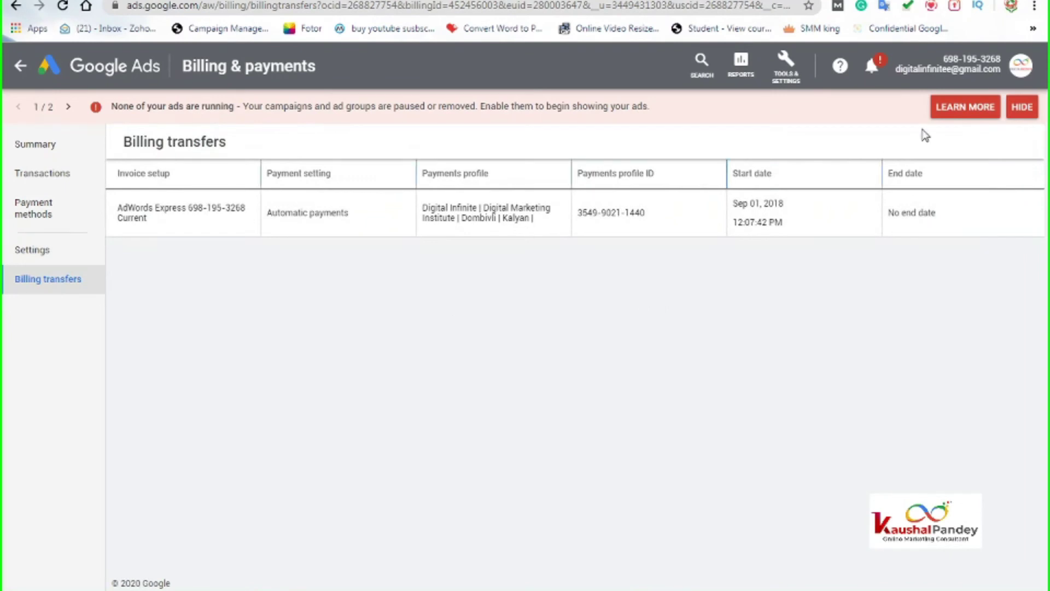
Open the account's linked accounts page to see the products available for linking
{"action": "left_click", "coordinate": [786, 79]}
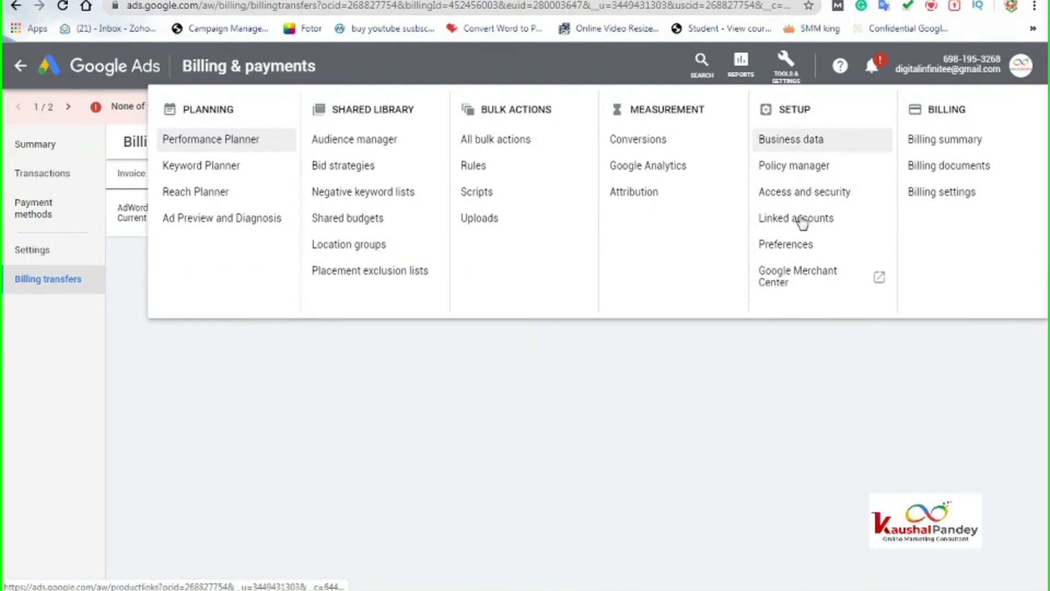
{"action": "left_click", "coordinate": [784, 219]}
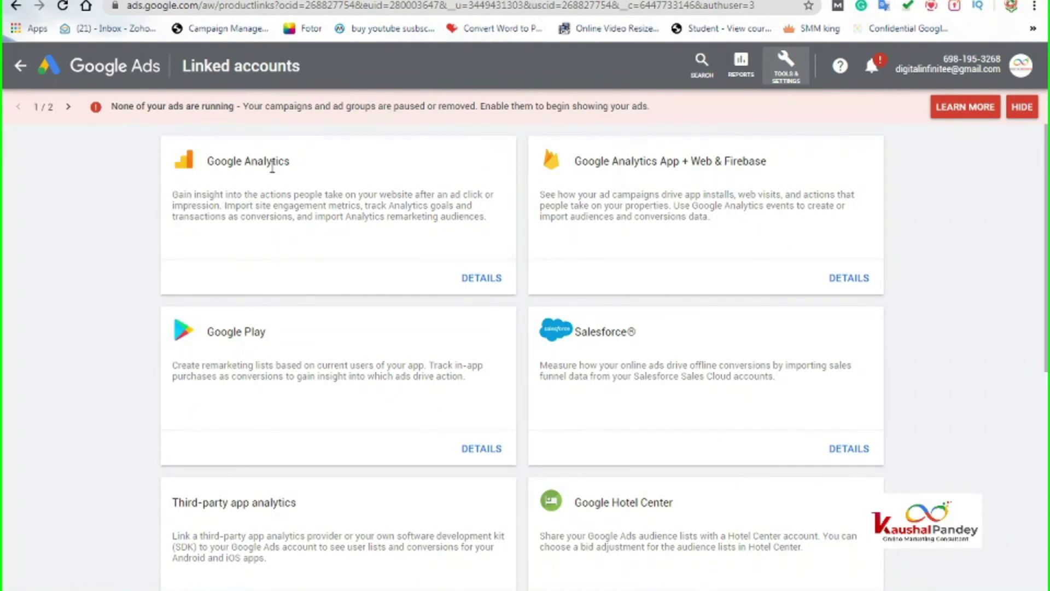
Look through the products available for linking and return to the all-campaigns overview to inspect its performance chart
{"action": "scroll", "coordinate": [339, 311], "scroll_direction": "down", "scroll_amount": 7}
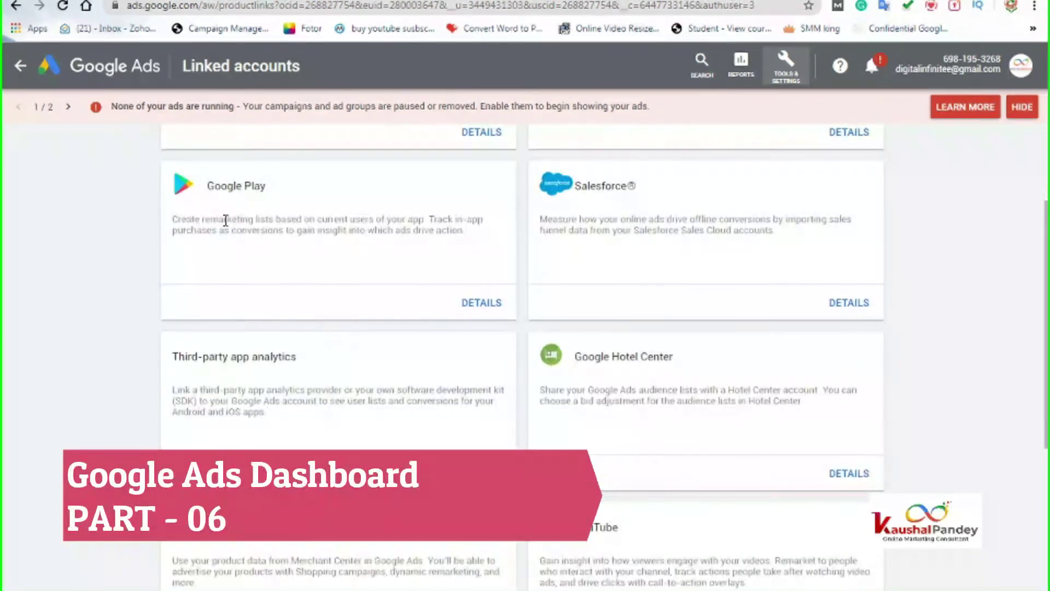
{"action": "scroll", "coordinate": [290, 369], "scroll_direction": "up", "scroll_amount": 7}
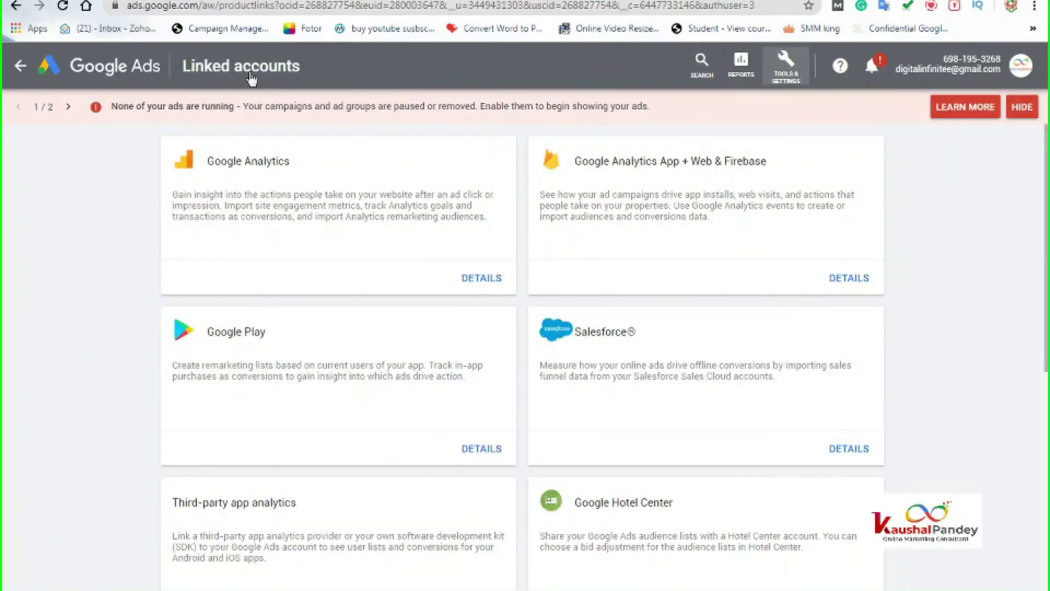
{"action": "left_click", "coordinate": [126, 70]}
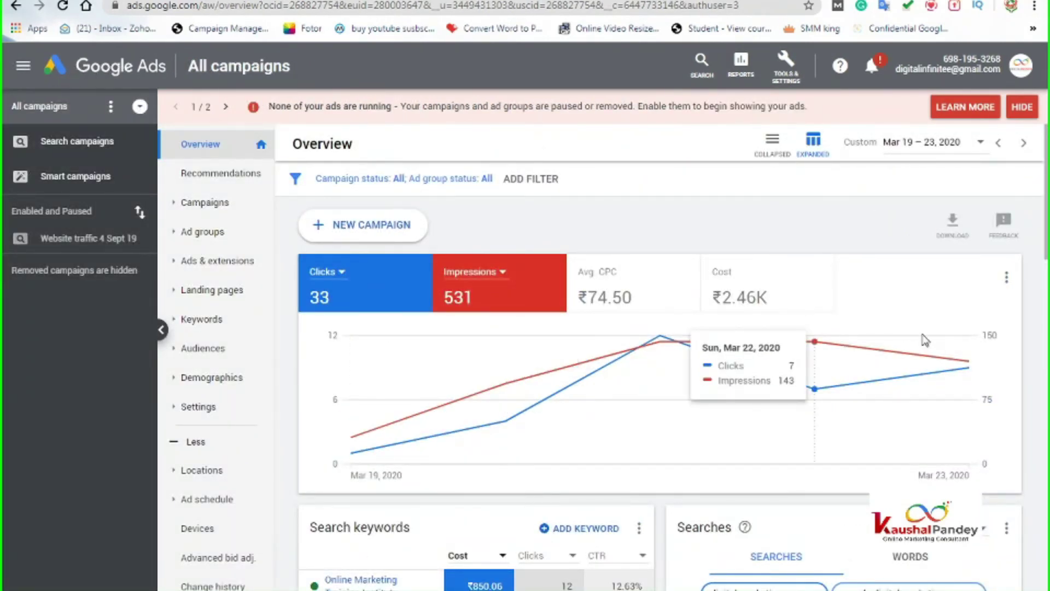
{"action": "mouse_move", "coordinate": [777, 391]}
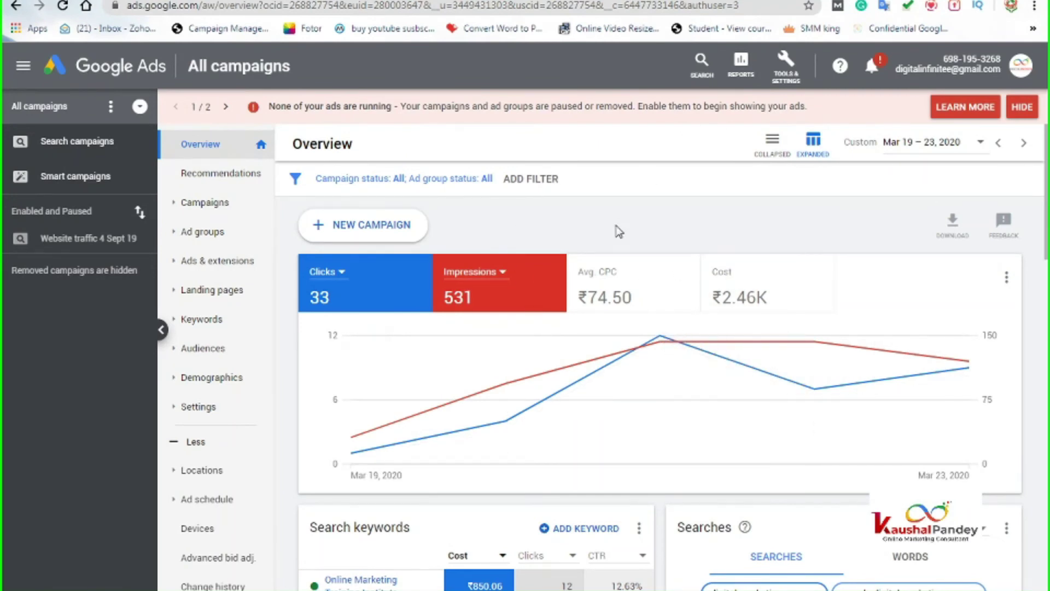
{"action": "mouse_move", "coordinate": [407, 403]}
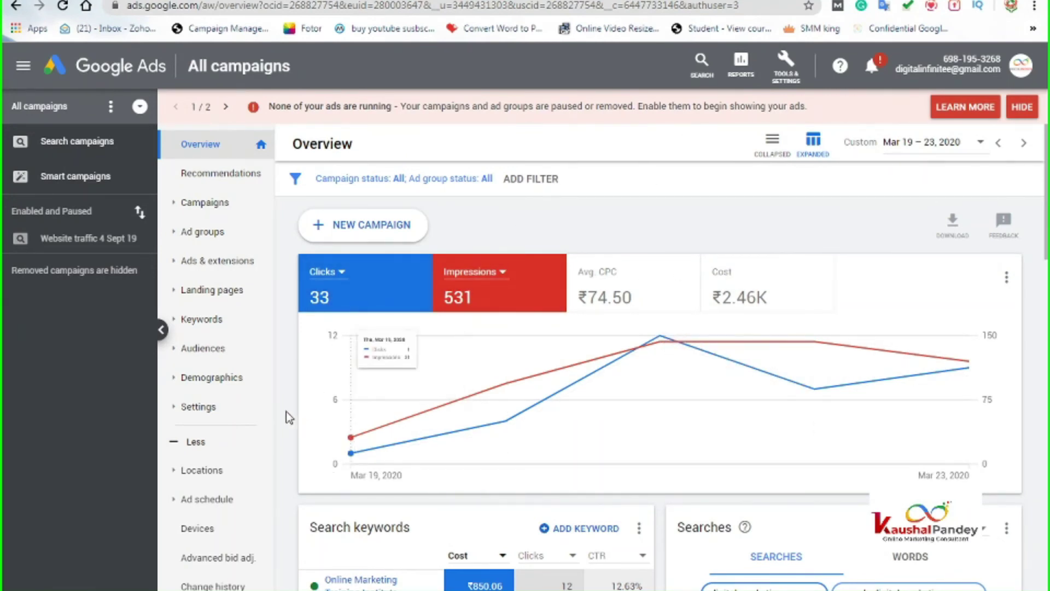
Open the search keywords list for all campaigns and examine the keywords and their match types
{"action": "left_click", "coordinate": [204, 320]}
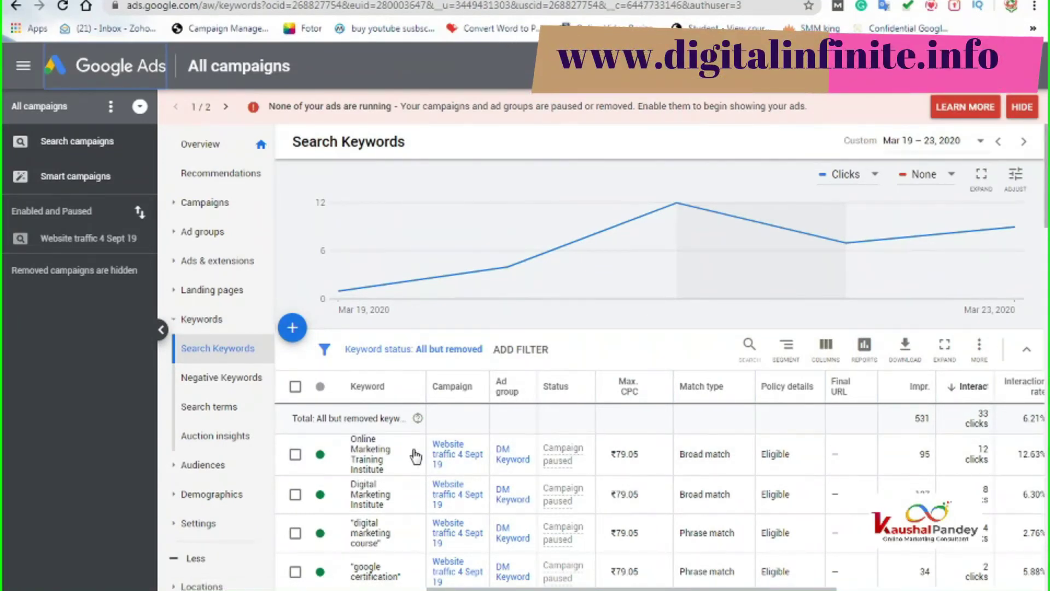
{"action": "scroll", "coordinate": [399, 481], "scroll_direction": "down", "scroll_amount": 3}
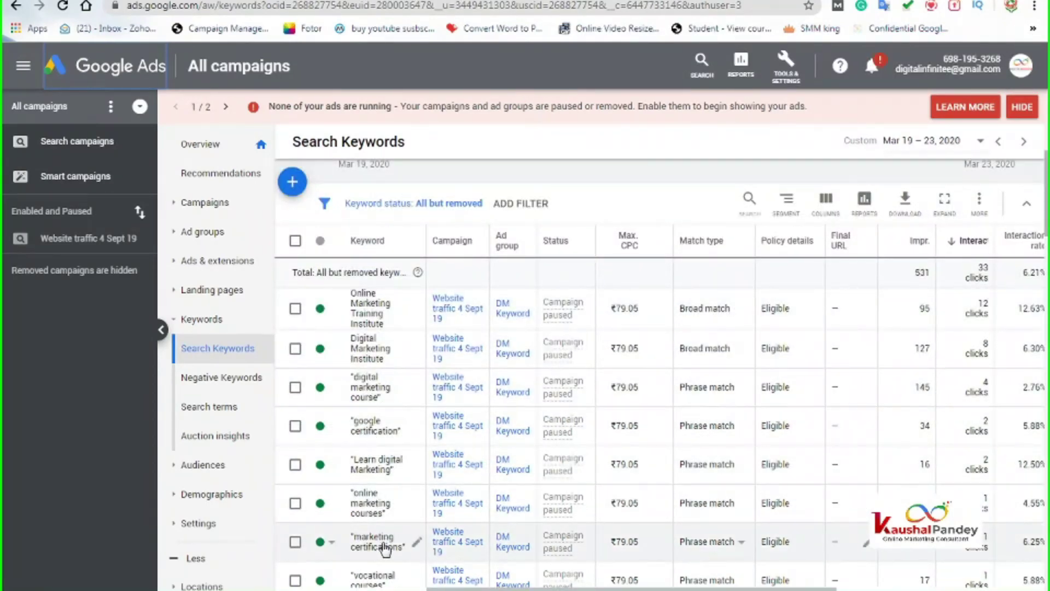
{"action": "scroll", "coordinate": [403, 526], "scroll_direction": "down", "scroll_amount": 3}
{"action": "scroll", "coordinate": [403, 526], "scroll_direction": "up", "scroll_amount": 3}
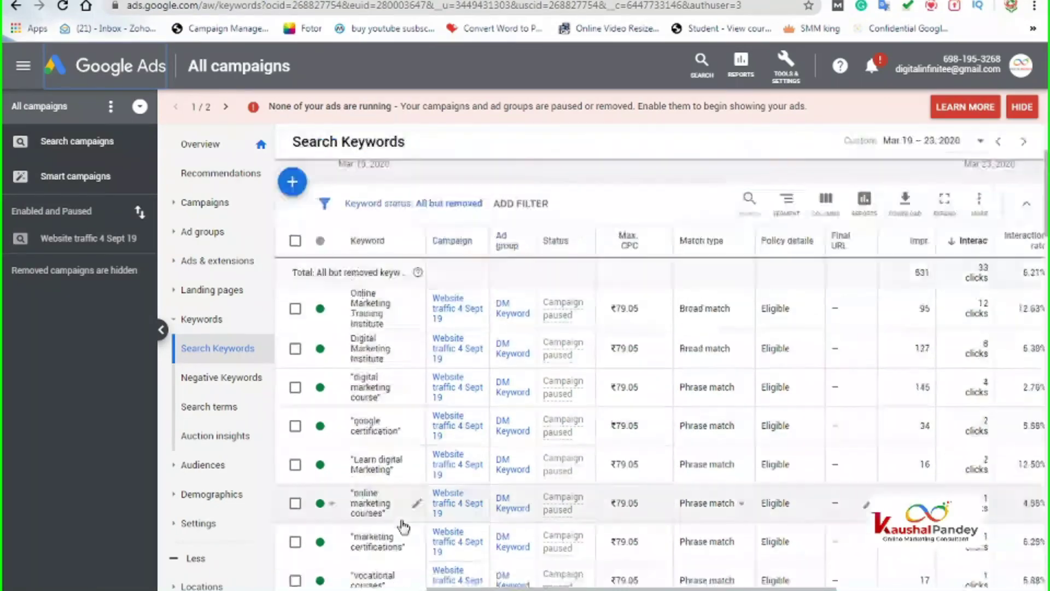
{"action": "scroll", "coordinate": [403, 526], "scroll_direction": "up", "scroll_amount": 3}
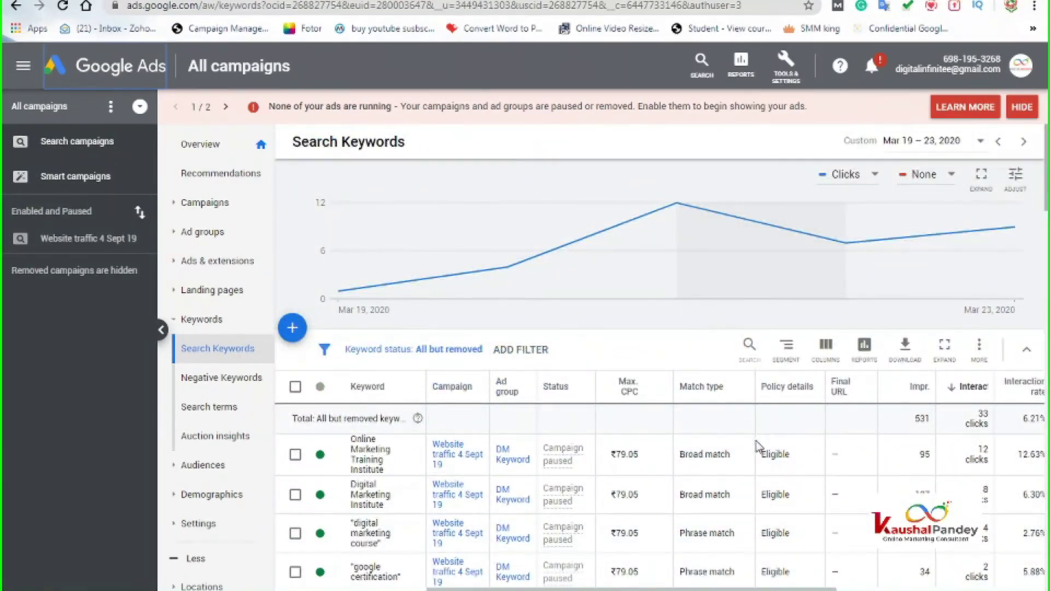
{"action": "scroll", "coordinate": [754, 454], "scroll_direction": "down", "scroll_amount": 3}
{"action": "scroll", "coordinate": [751, 471], "scroll_direction": "up", "scroll_amount": 1}
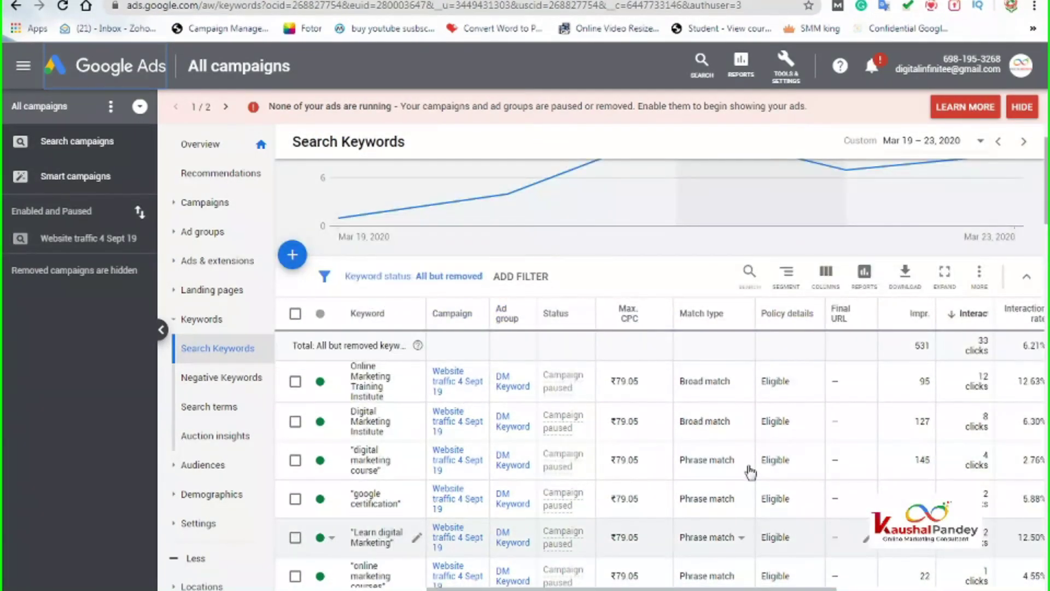
{"action": "scroll", "coordinate": [751, 472], "scroll_direction": "down", "scroll_amount": 2}
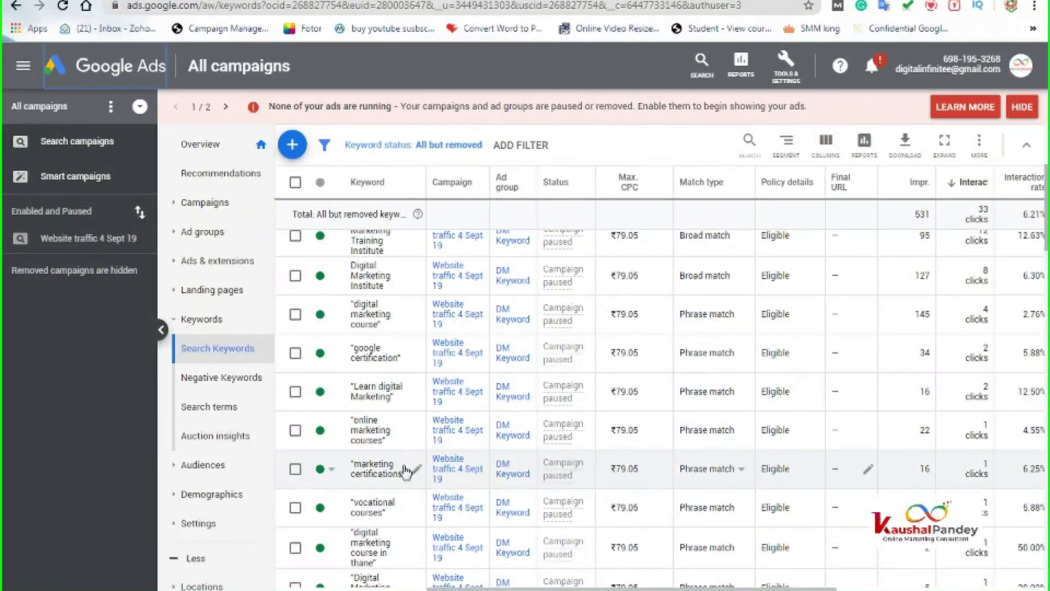
Select all listed keywords except "marketing courses", "online marketing training", "marketing classes" and "digital media courses"
{"action": "scroll", "coordinate": [383, 468], "scroll_direction": "up", "scroll_amount": 3}
{"action": "left_click", "coordinate": [295, 387]}
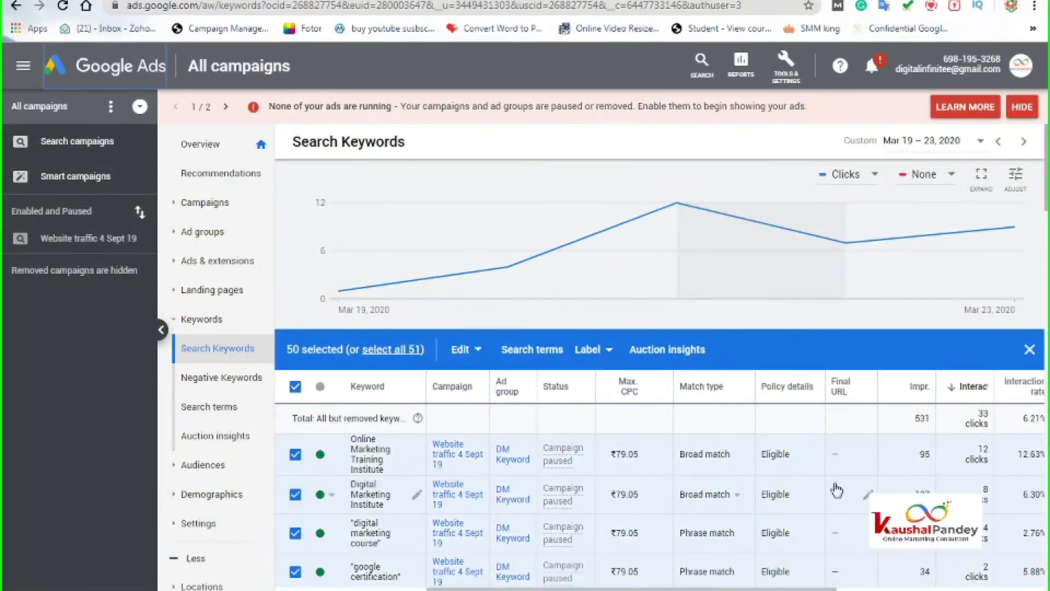
{"action": "scroll", "coordinate": [837, 491], "scroll_direction": "down", "scroll_amount": 5}
{"action": "scroll", "coordinate": [834, 490], "scroll_direction": "down", "scroll_amount": 4}
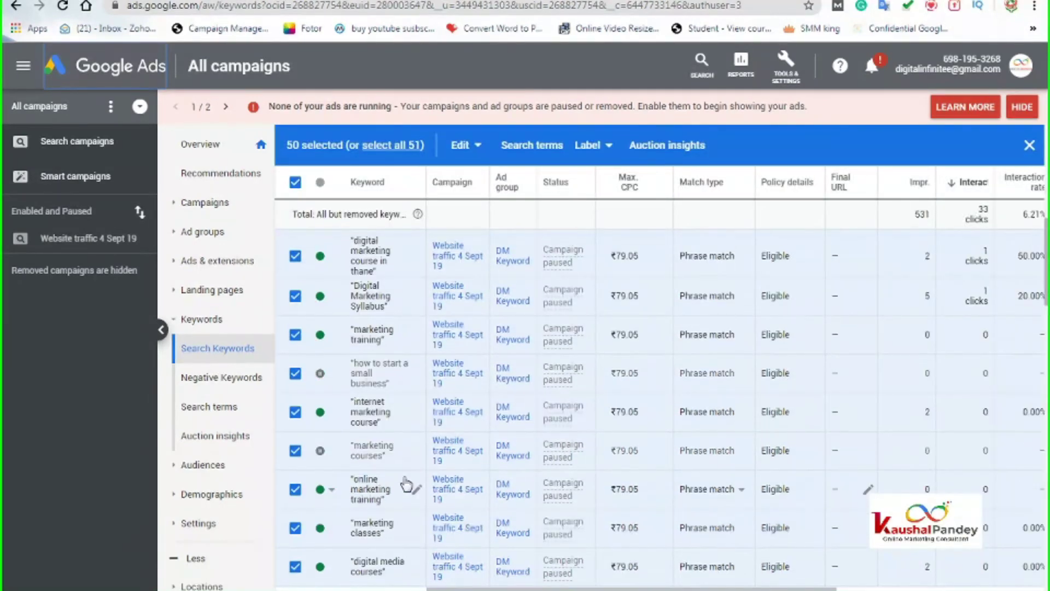
{"action": "left_click", "coordinate": [296, 452]}
{"action": "left_click", "coordinate": [296, 490]}
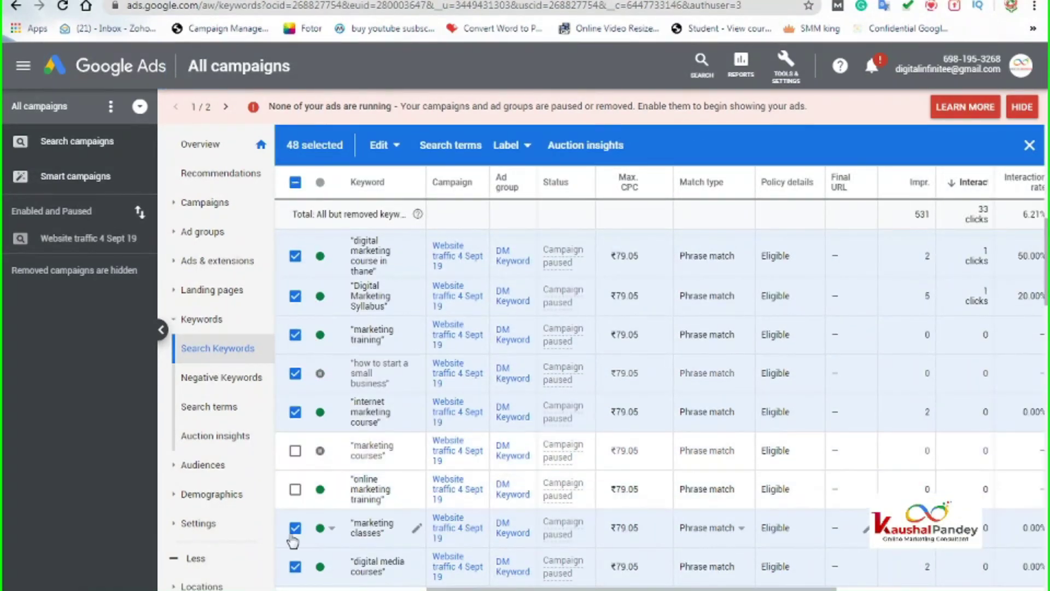
{"action": "left_click", "coordinate": [295, 528]}
{"action": "left_click", "coordinate": [295, 566]}
{"action": "scroll", "coordinate": [657, 432], "scroll_direction": "up", "scroll_amount": 8}
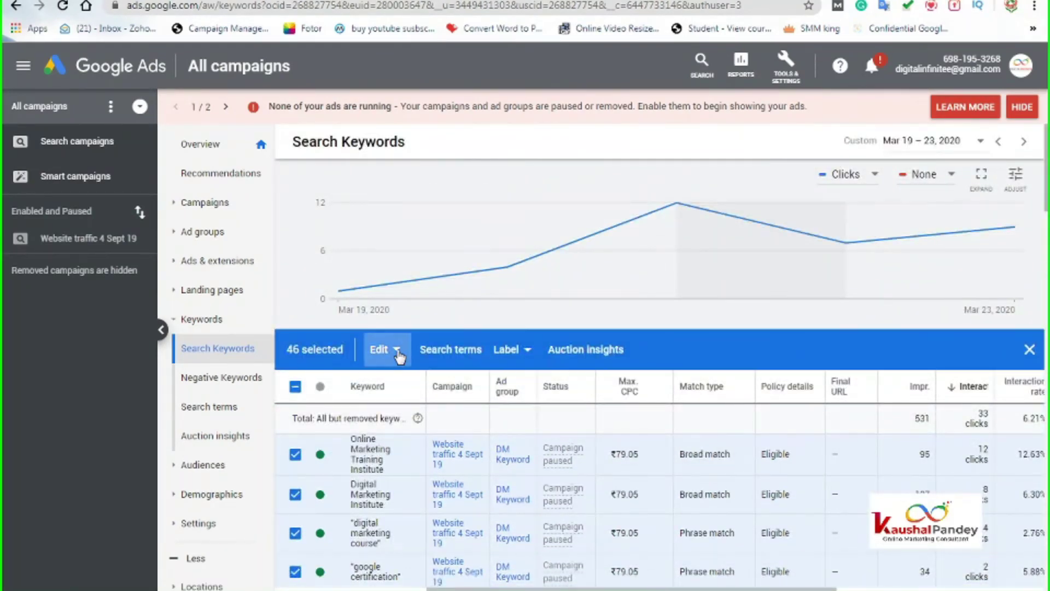
Change the selected keywords from Broad match to Phrase match, keeping the originals and creating duplicates with the new match type
{"action": "left_click", "coordinate": [397, 353]}
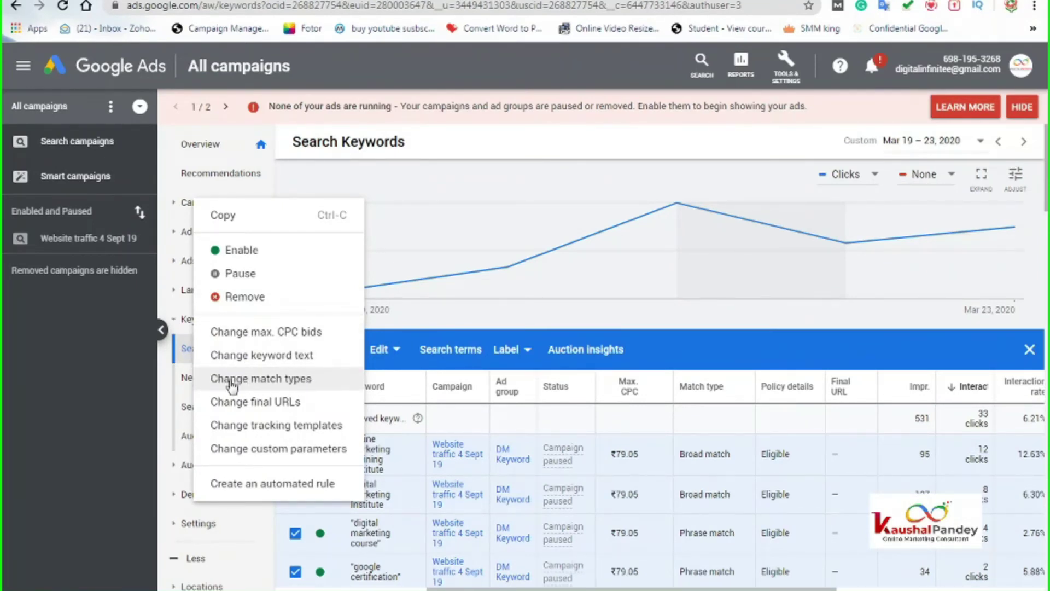
{"action": "left_click", "coordinate": [260, 383]}
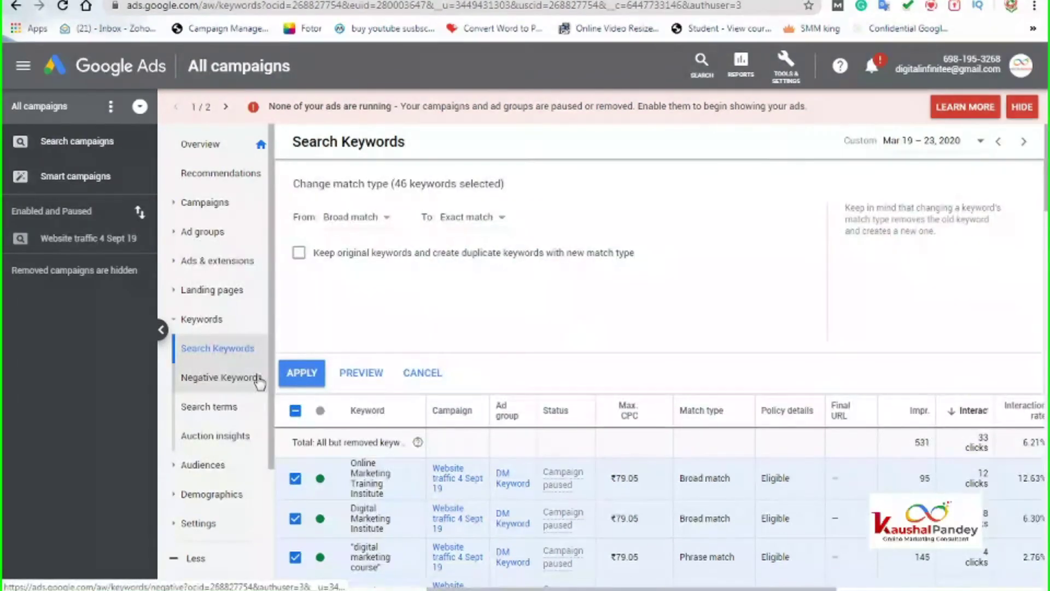
{"action": "left_click", "coordinate": [348, 225]}
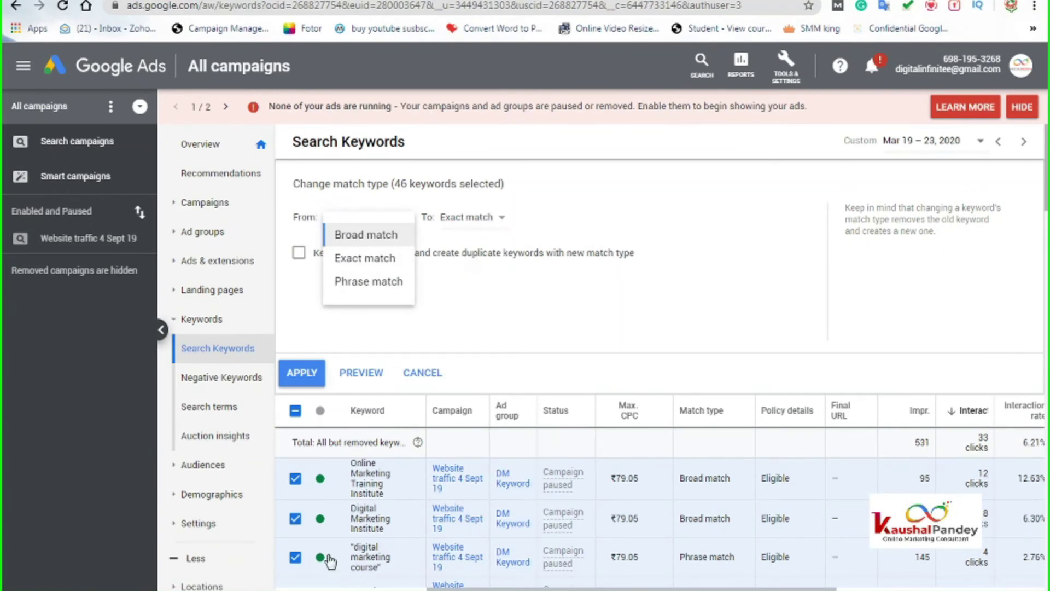
{"action": "scroll", "coordinate": [361, 492], "scroll_direction": "down", "scroll_amount": 3}
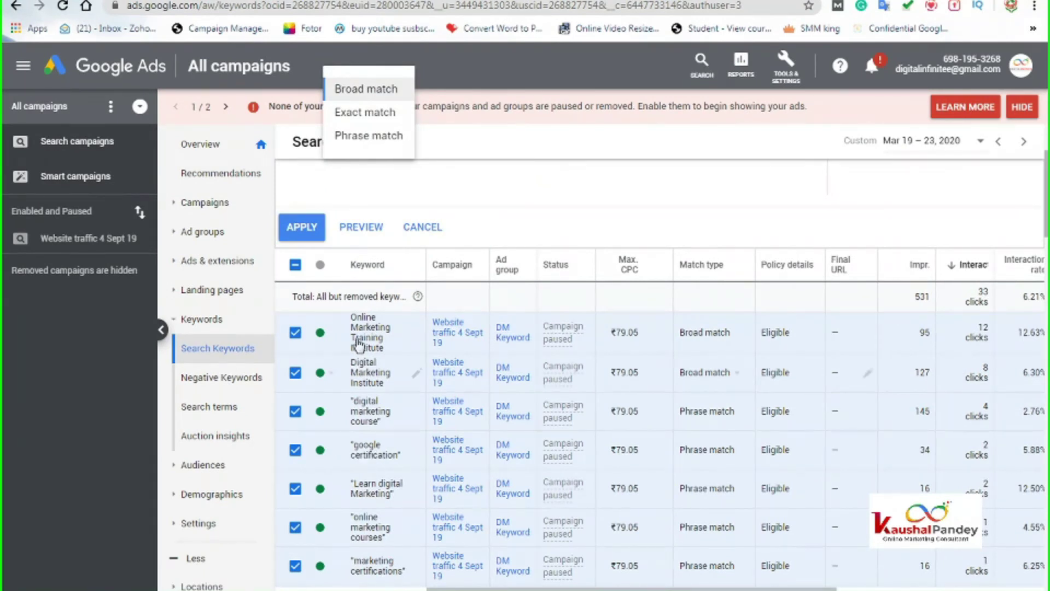
{"action": "left_click", "coordinate": [467, 192]}
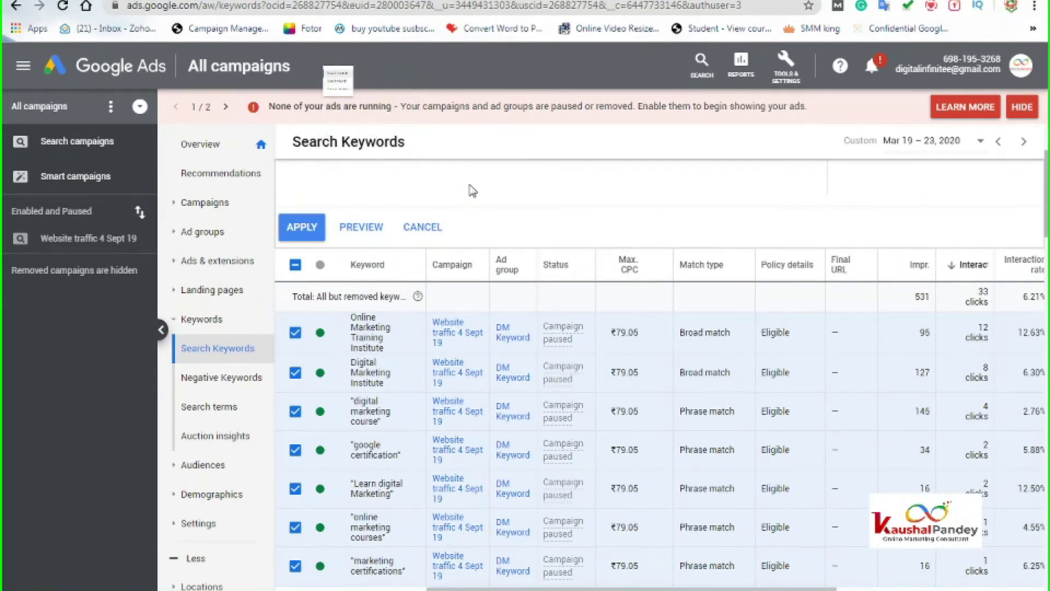
{"action": "scroll", "coordinate": [390, 209], "scroll_direction": "up", "scroll_amount": 3}
{"action": "left_click", "coordinate": [468, 220]}
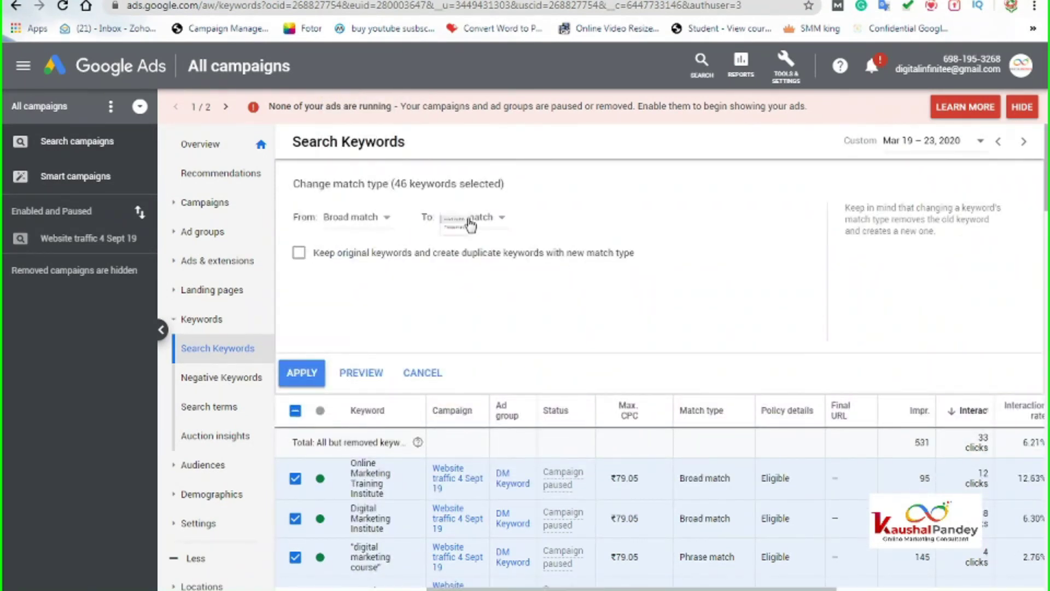
{"action": "left_click", "coordinate": [484, 267]}
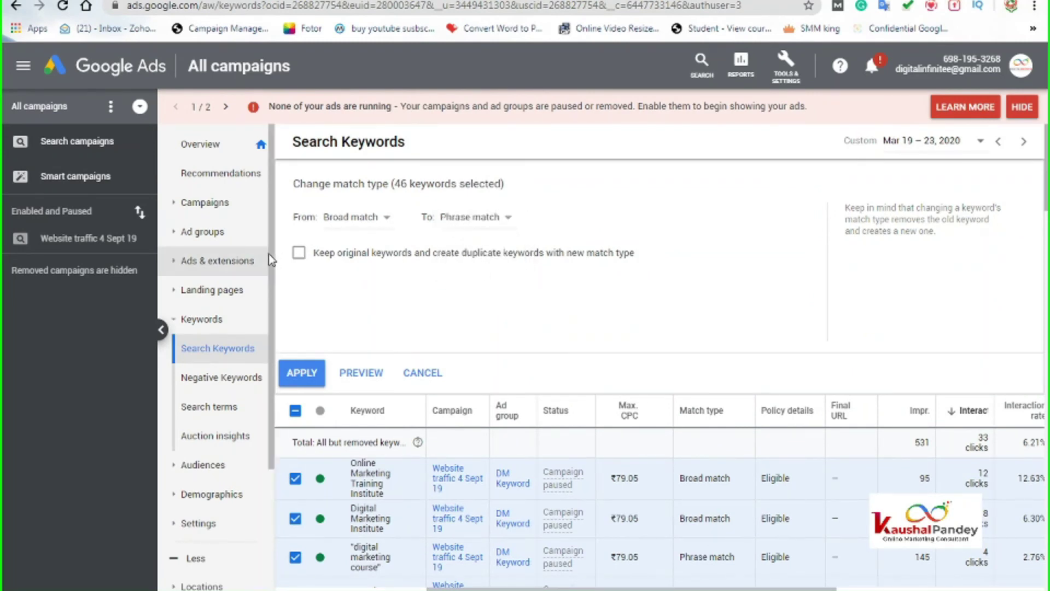
{"action": "left_click", "coordinate": [299, 257]}
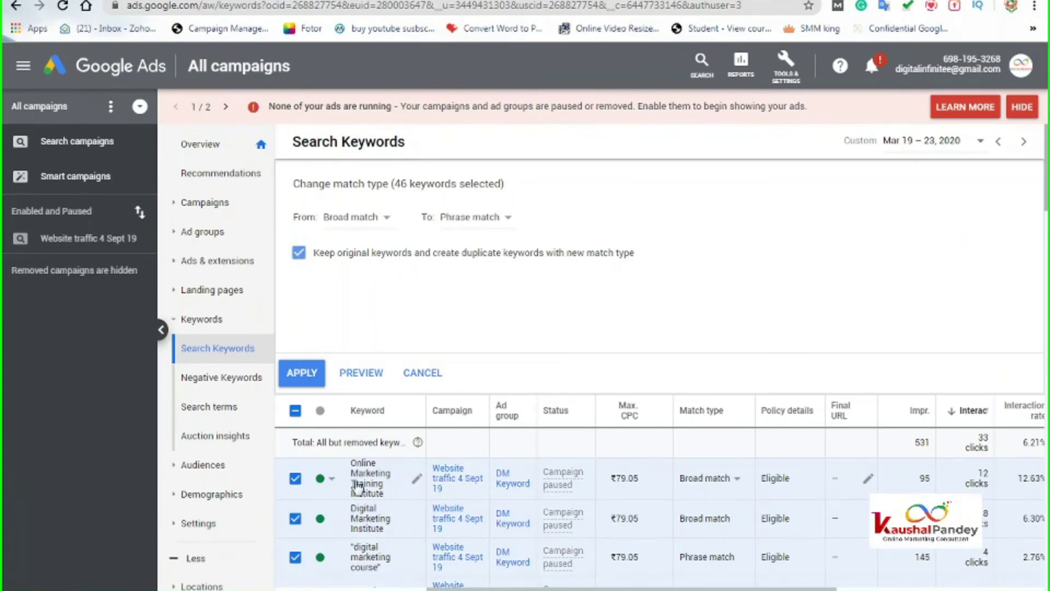
{"action": "left_click", "coordinate": [305, 373]}
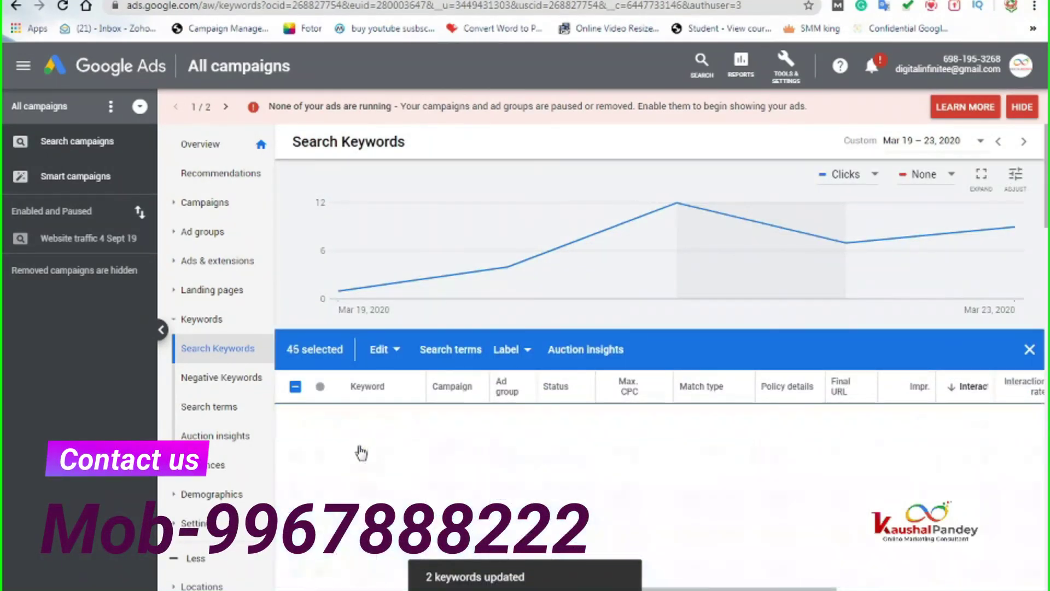
Check the keyword list for the match type change and clear the selection of all keywords
{"action": "scroll", "coordinate": [363, 464], "scroll_direction": "down", "scroll_amount": 4}
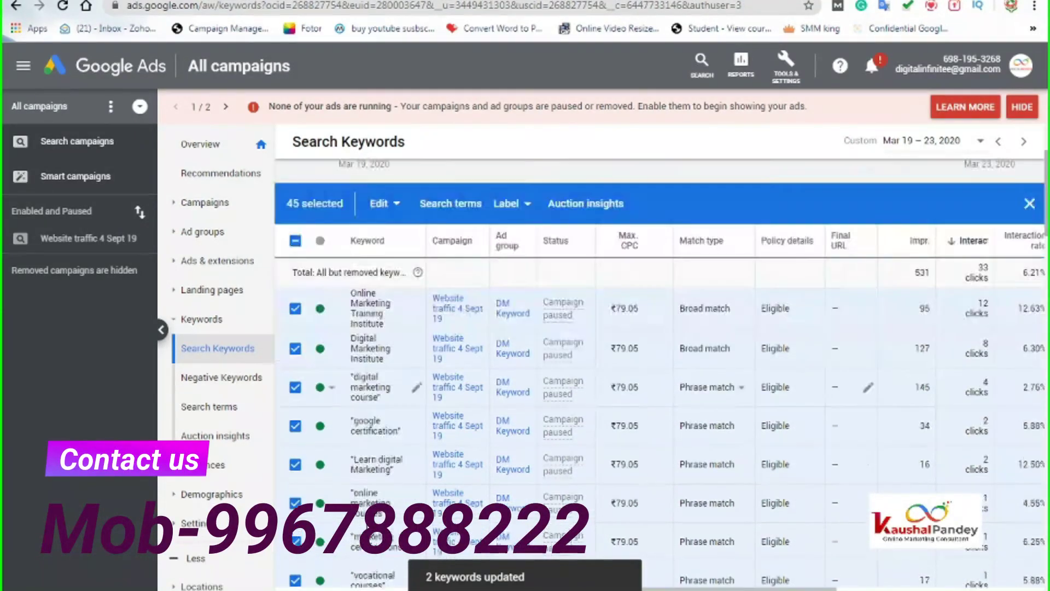
{"action": "scroll", "coordinate": [362, 411], "scroll_direction": "down", "scroll_amount": 5}
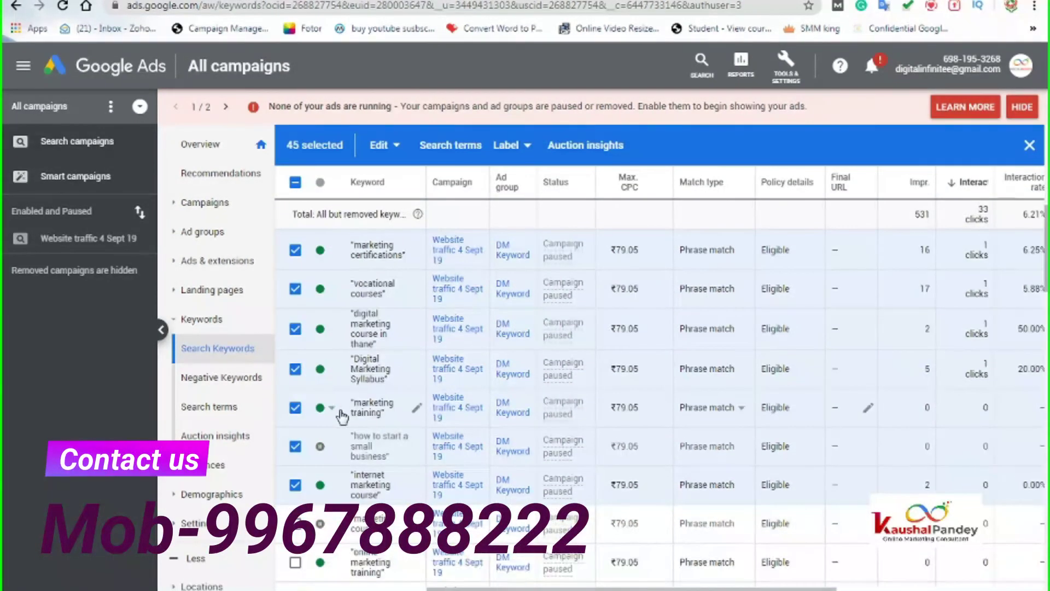
{"action": "scroll", "coordinate": [362, 482], "scroll_direction": "up", "scroll_amount": 9}
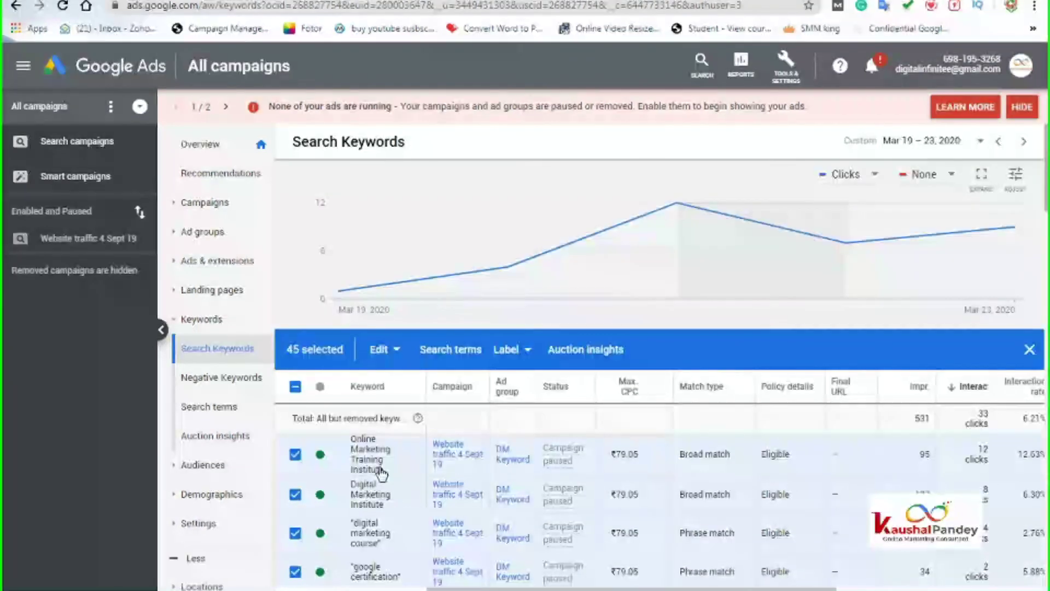
{"action": "left_click", "coordinate": [296, 387]}
{"action": "left_click", "coordinate": [295, 387]}
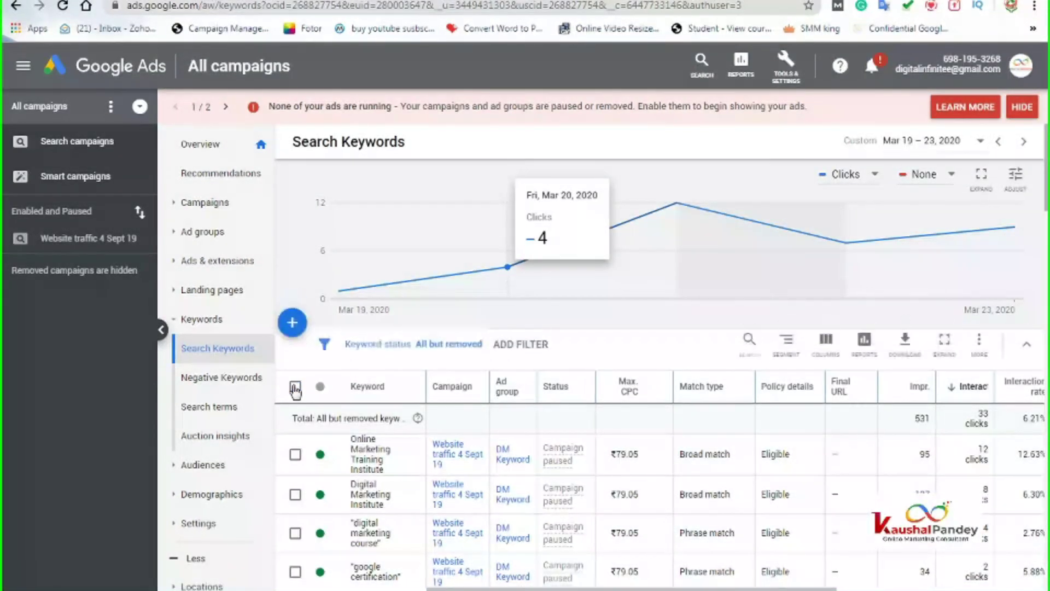
Change Online Marketing Training Institute and Digital Marketing Institute from Broad match to Phrase match without keeping the originals, and check the list
{"action": "left_click", "coordinate": [295, 456]}
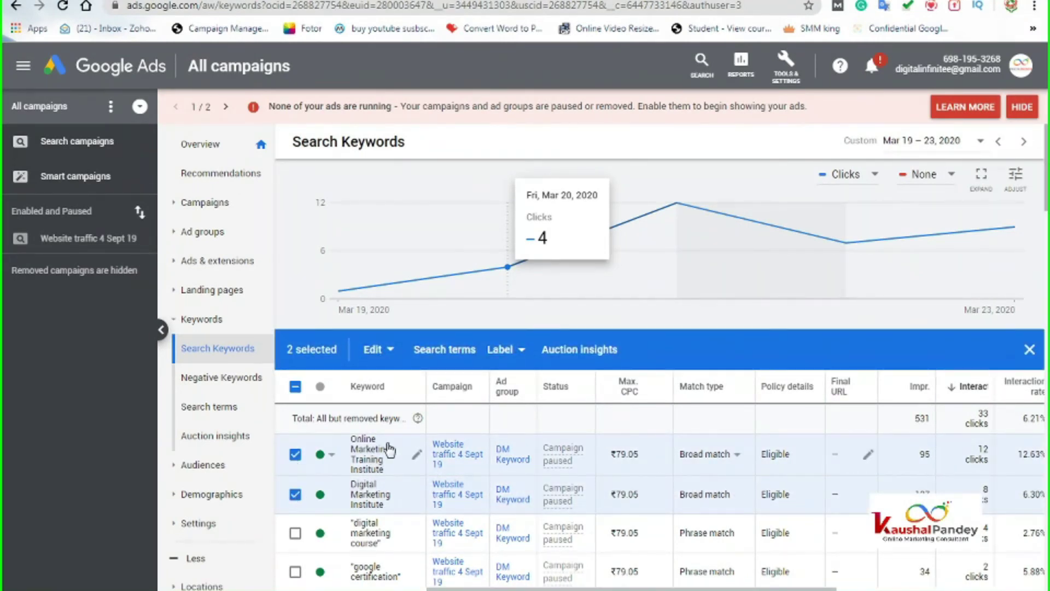
{"action": "left_click", "coordinate": [378, 349]}
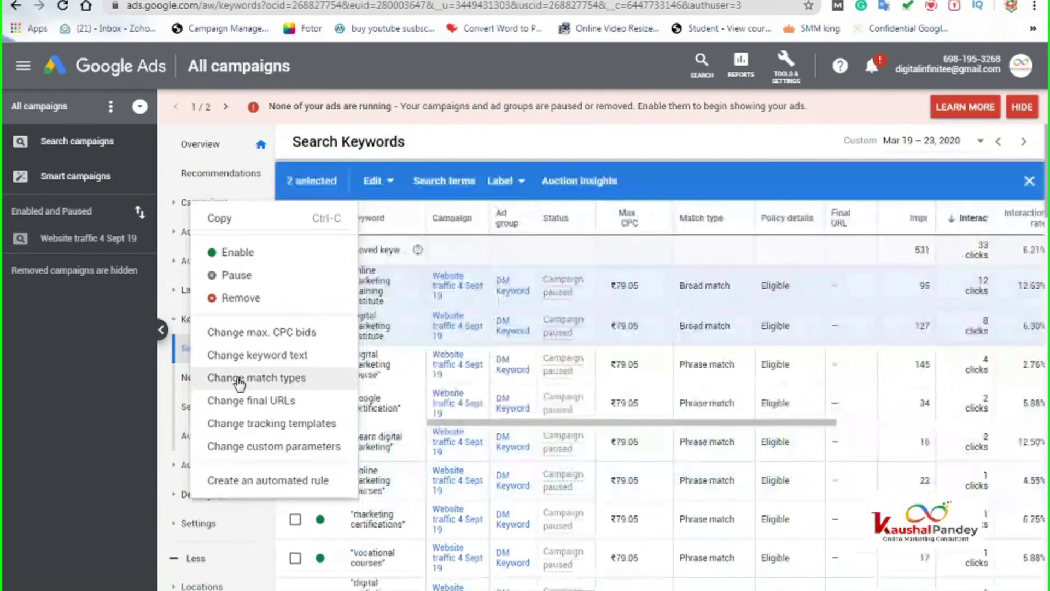
{"action": "left_click", "coordinate": [239, 380]}
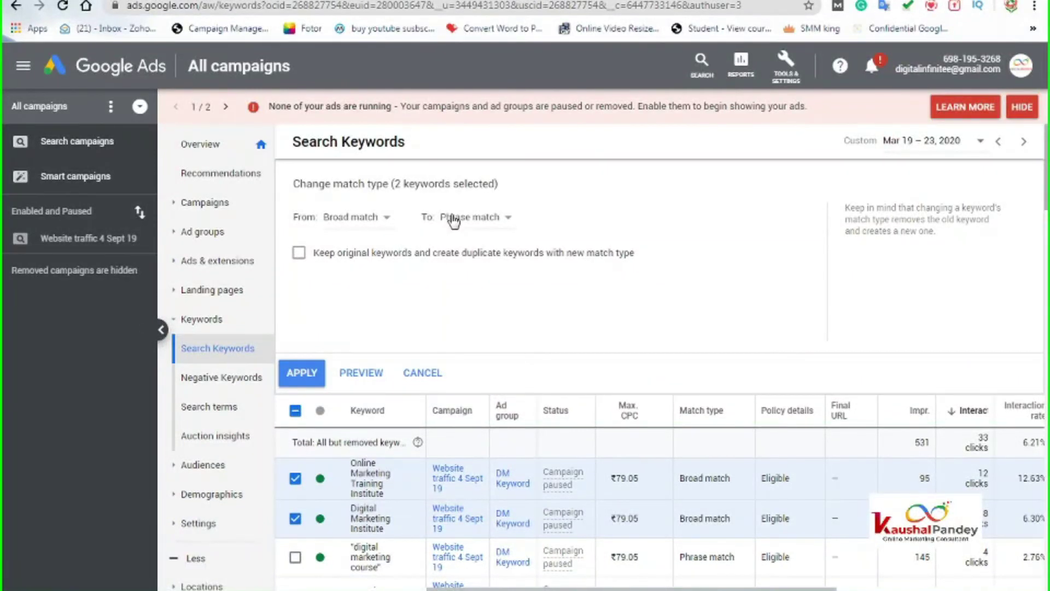
{"action": "left_click", "coordinate": [295, 374]}
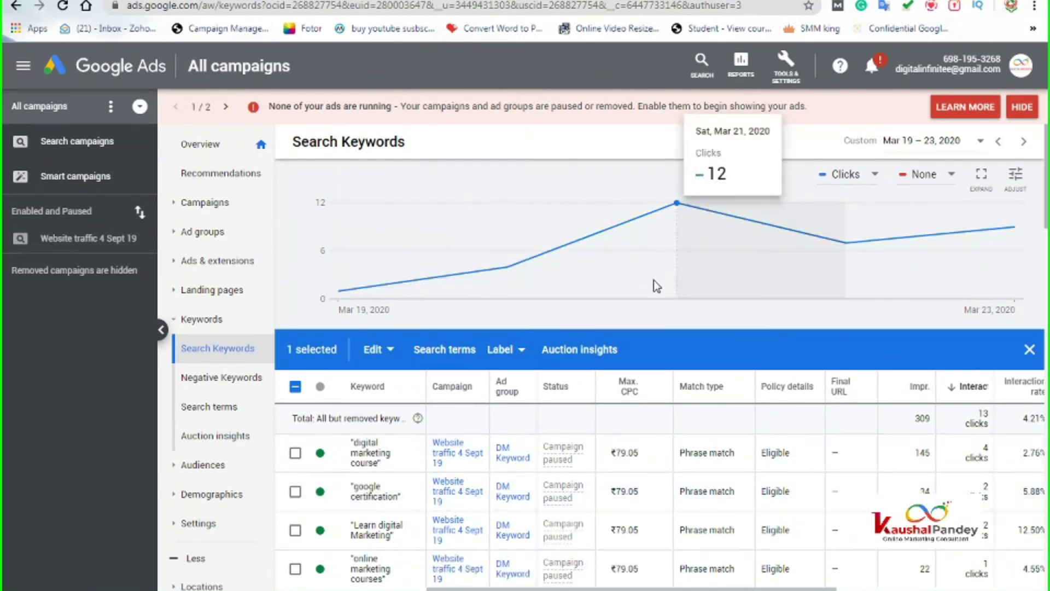
{"action": "scroll", "coordinate": [652, 294], "scroll_direction": "down", "scroll_amount": 3}
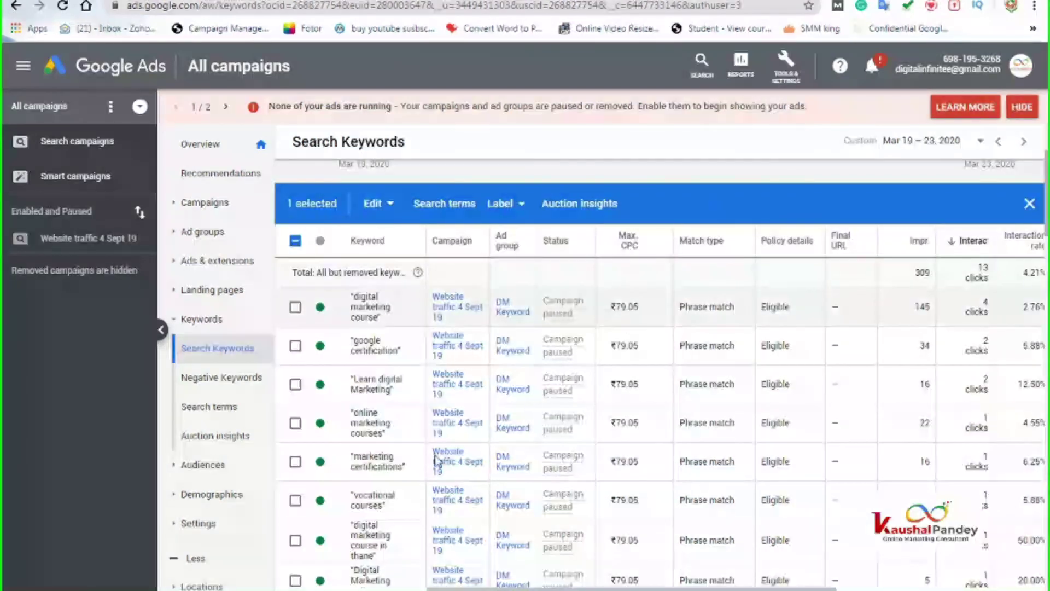
{"action": "scroll", "coordinate": [462, 429], "scroll_direction": "up", "scroll_amount": 3}
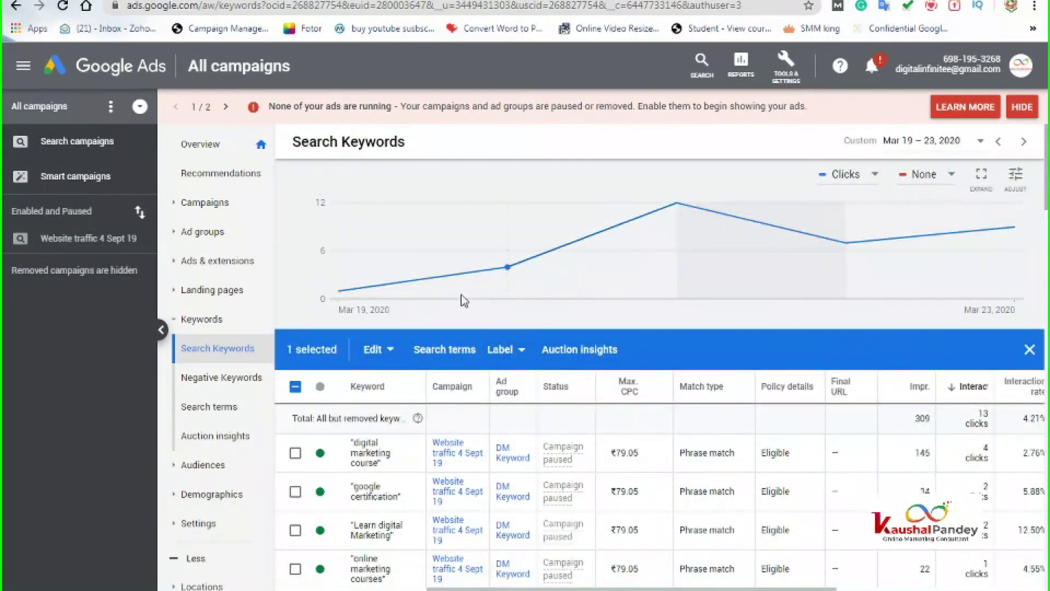
{"action": "mouse_move", "coordinate": [463, 294]}
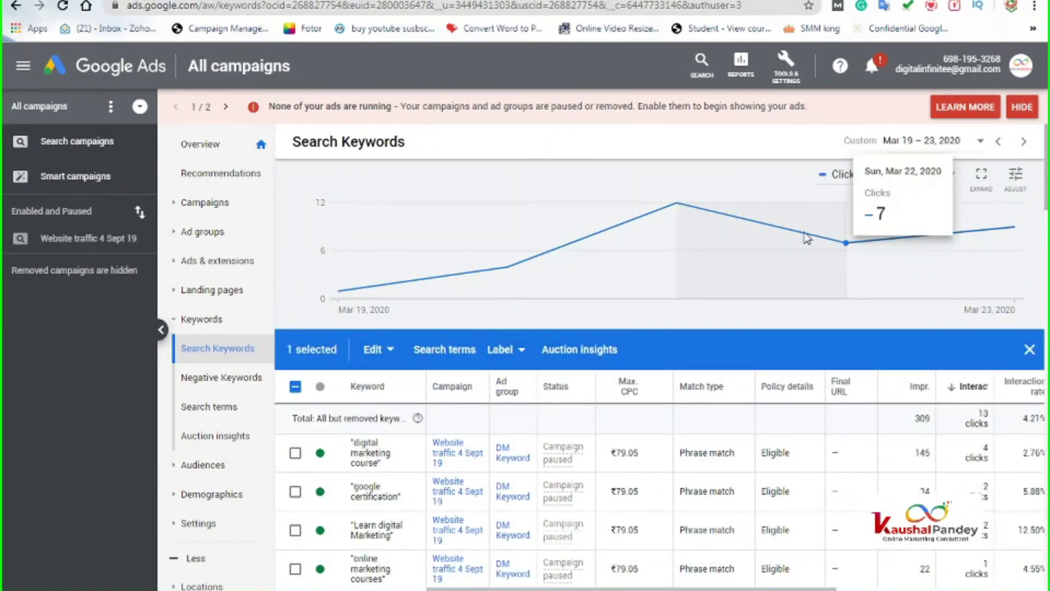
Examine the Search Keywords table's match type, impressions, clicks, cost and conversion columns
{"action": "scroll", "coordinate": [652, 478], "scroll_direction": "down", "scroll_amount": 3}
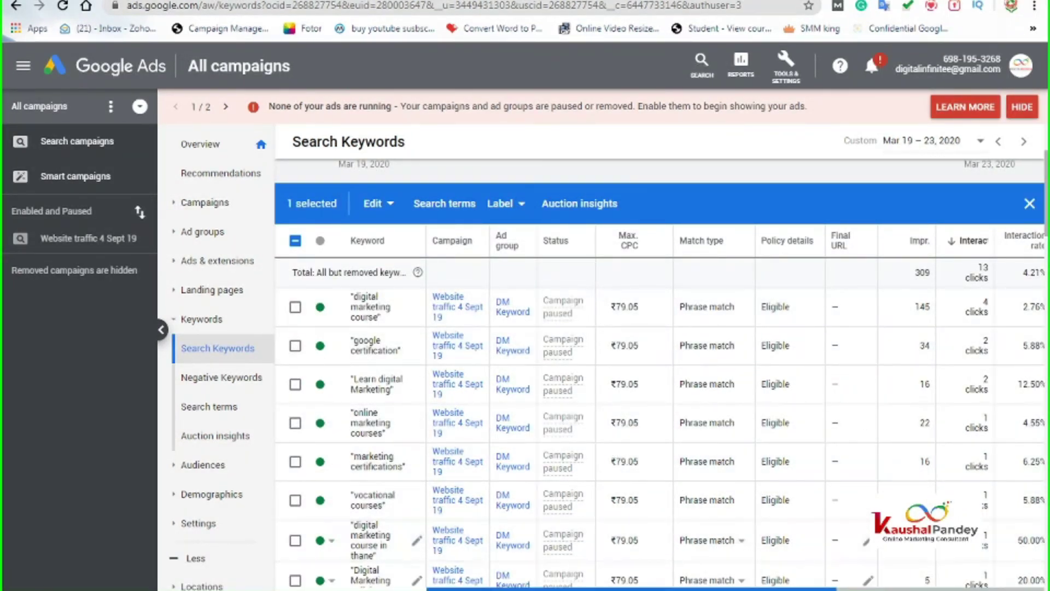
{"action": "scroll", "coordinate": [657, 411], "scroll_direction": "right", "scroll_amount": 2}
{"action": "scroll", "coordinate": [735, 408], "scroll_direction": "left", "scroll_amount": 2}
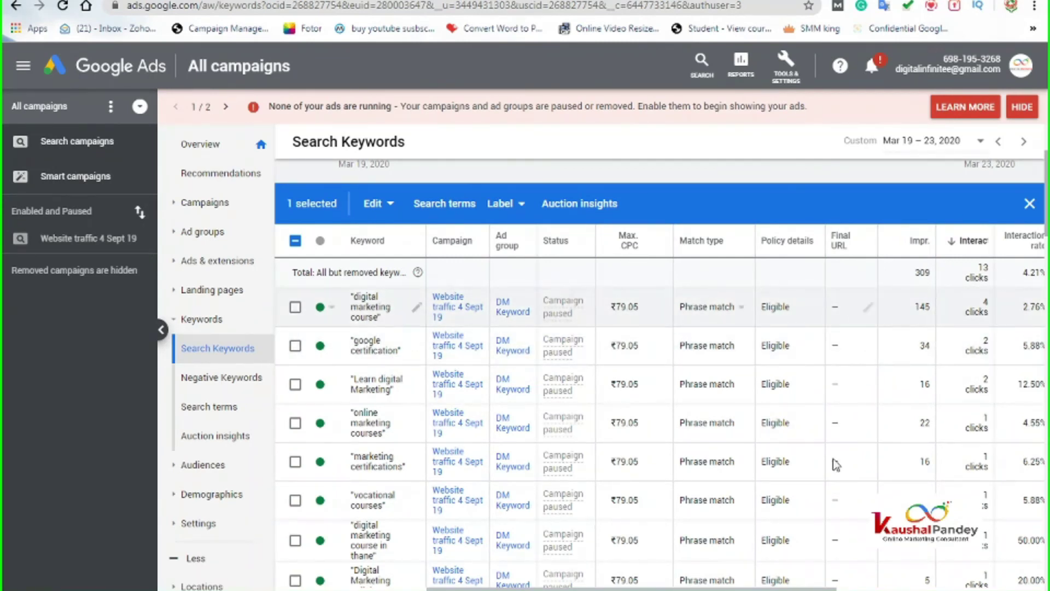
{"action": "scroll", "coordinate": [602, 580], "scroll_direction": "right", "scroll_amount": 1}
{"action": "scroll", "coordinate": [688, 330], "scroll_direction": "right", "scroll_amount": 5}
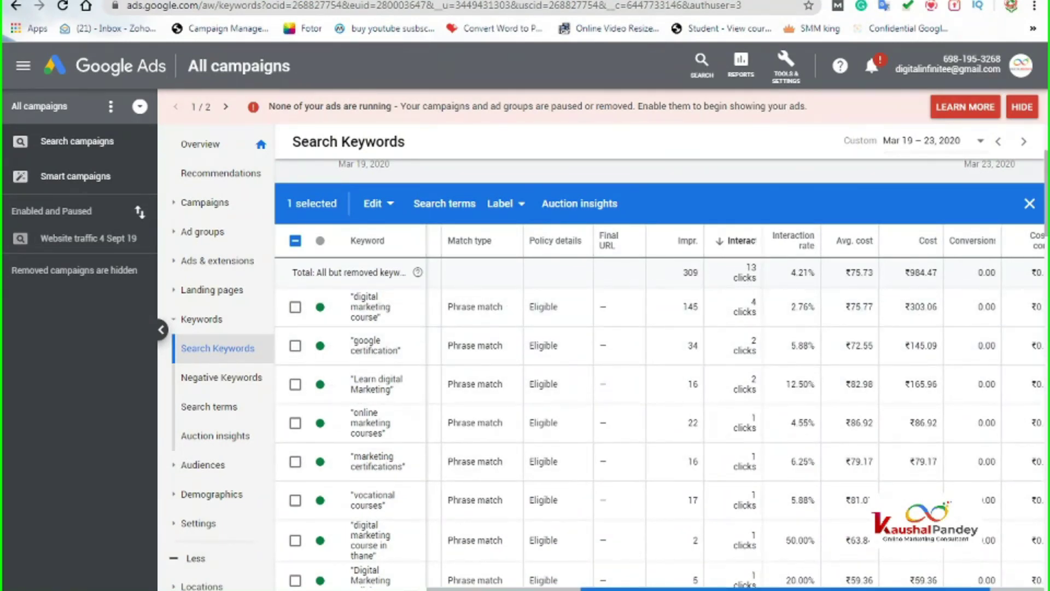
{"action": "scroll", "coordinate": [964, 341], "scroll_direction": "right", "scroll_amount": 1}
{"action": "scroll", "coordinate": [951, 195], "scroll_direction": "left", "scroll_amount": 1}
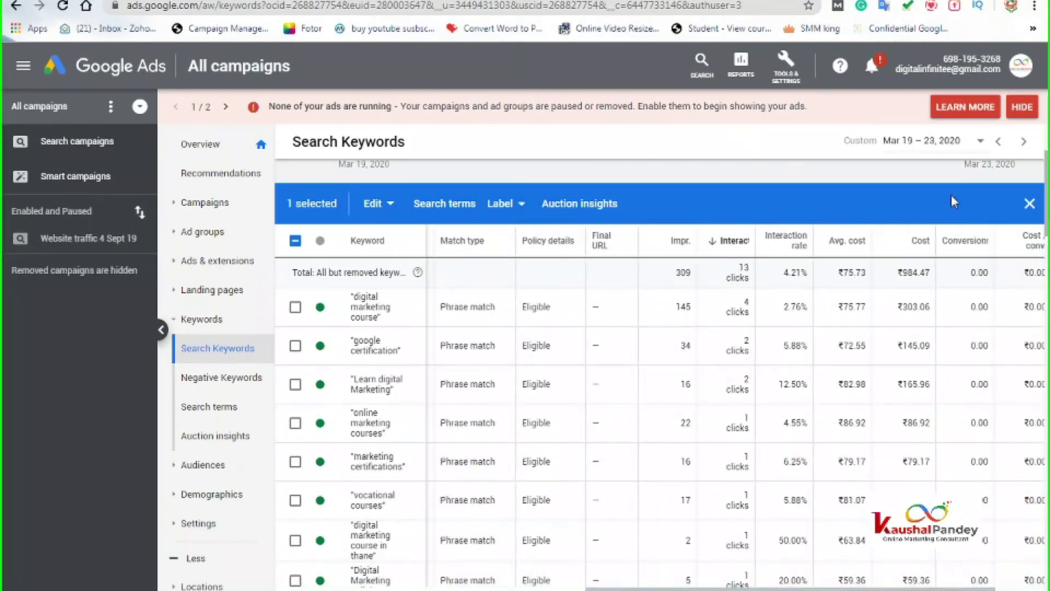
Set the Search Keywords report's date range to Mar 1 – 23, 2020, keeping the Keywords section expanded
{"action": "left_click", "coordinate": [982, 144]}
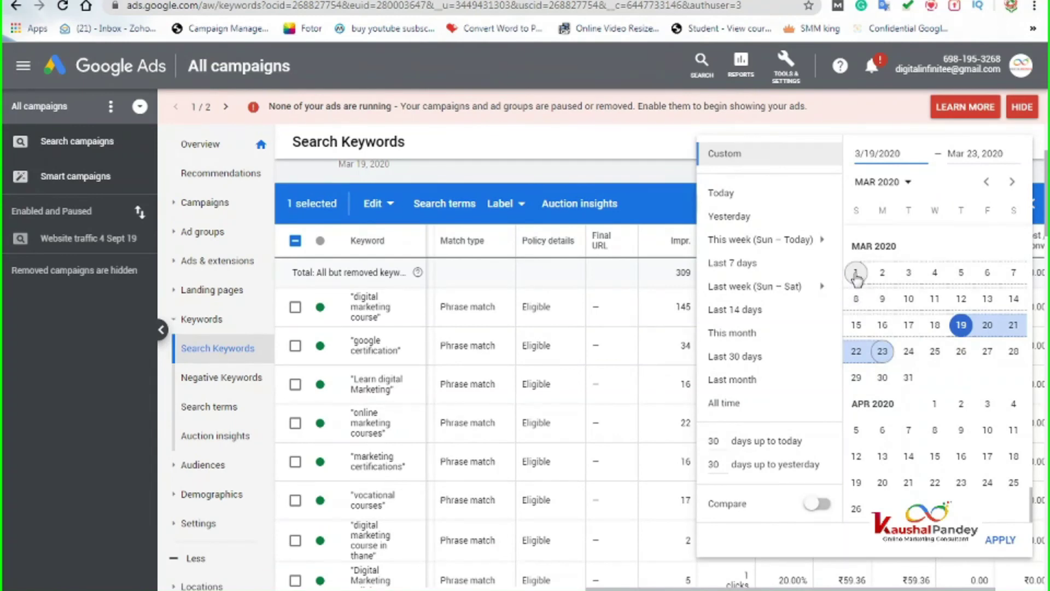
{"action": "left_click", "coordinate": [856, 273]}
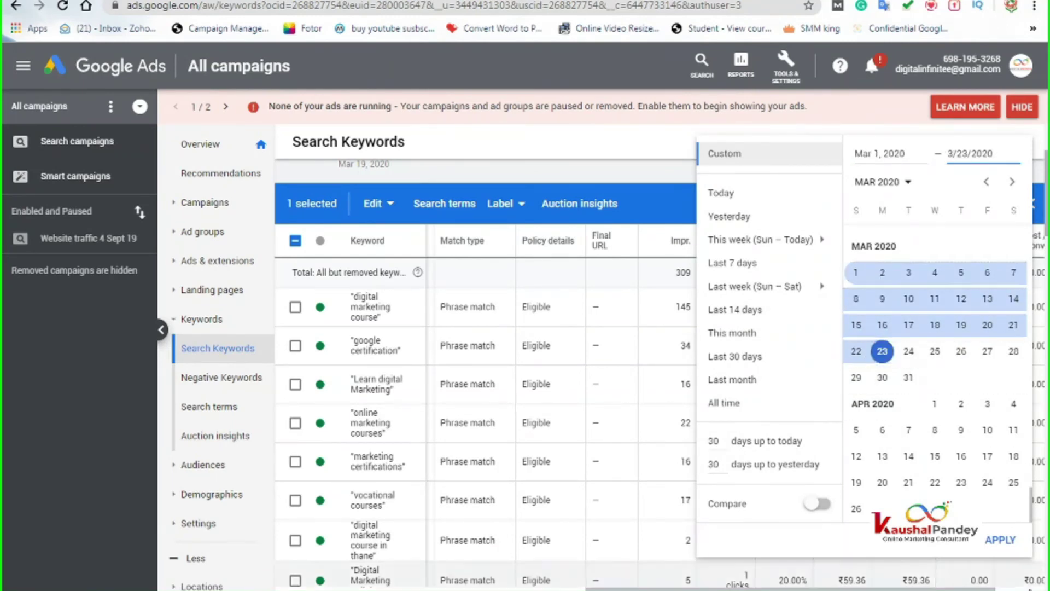
{"action": "left_click", "coordinate": [1000, 540]}
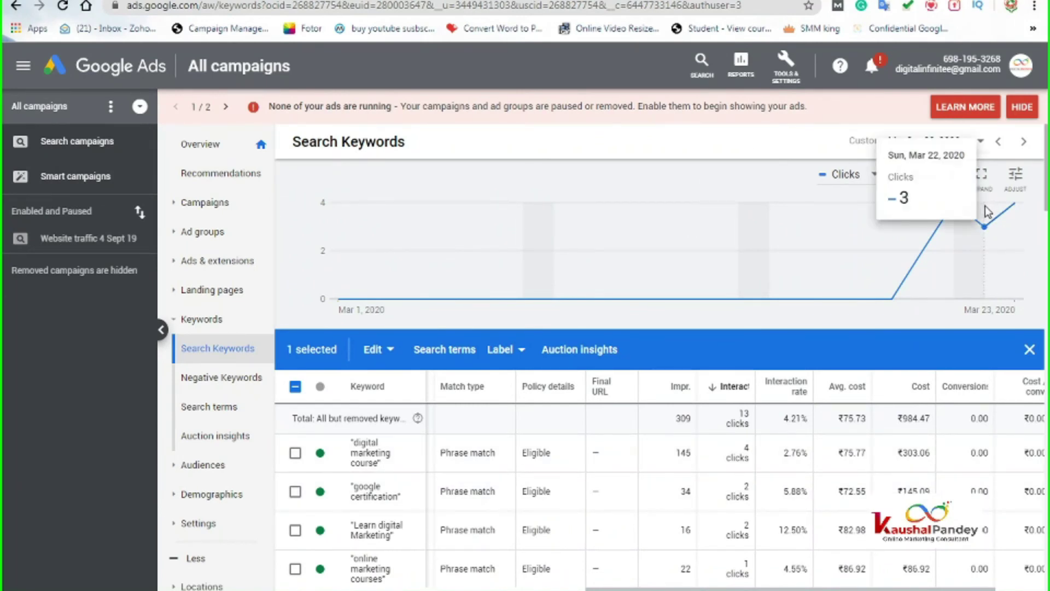
{"action": "left_click", "coordinate": [204, 323]}
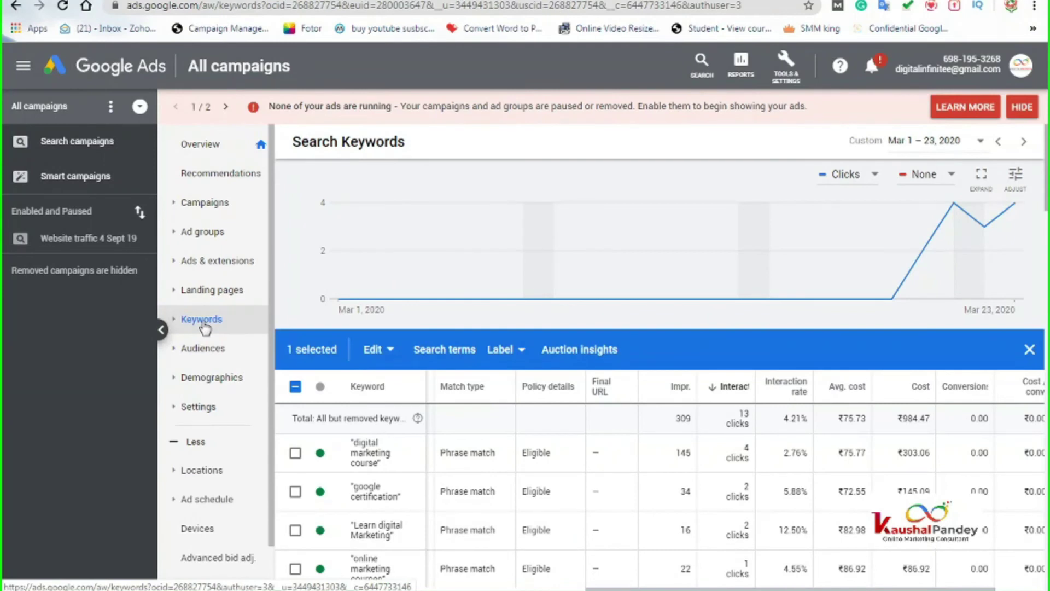
{"action": "left_click", "coordinate": [211, 324]}
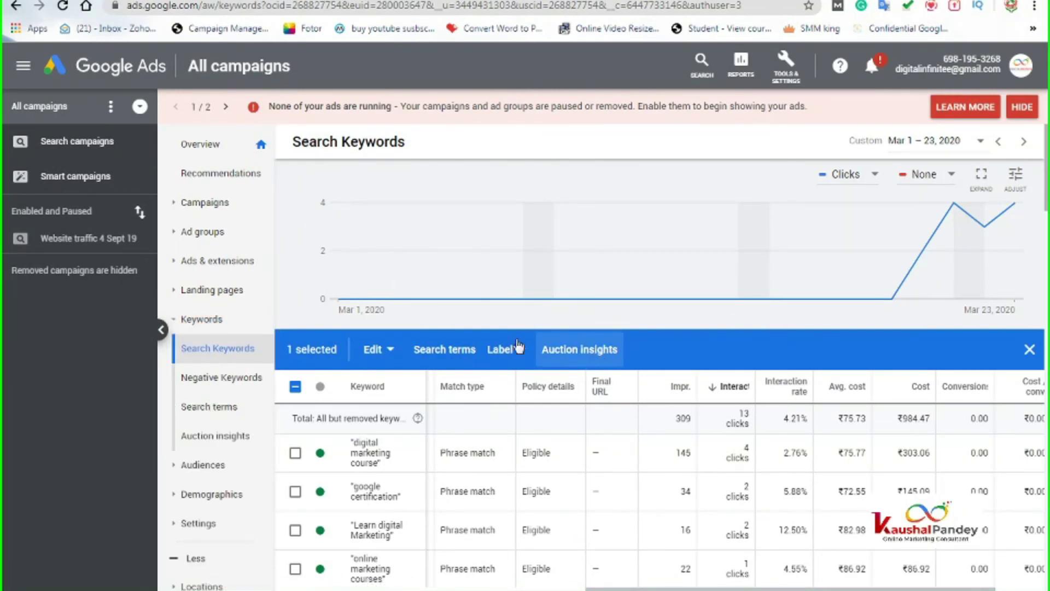
Open the ad groups report, view the available column categories without changing them, and review the DM Keywords cost and conversion columns
{"action": "left_click", "coordinate": [217, 234]}
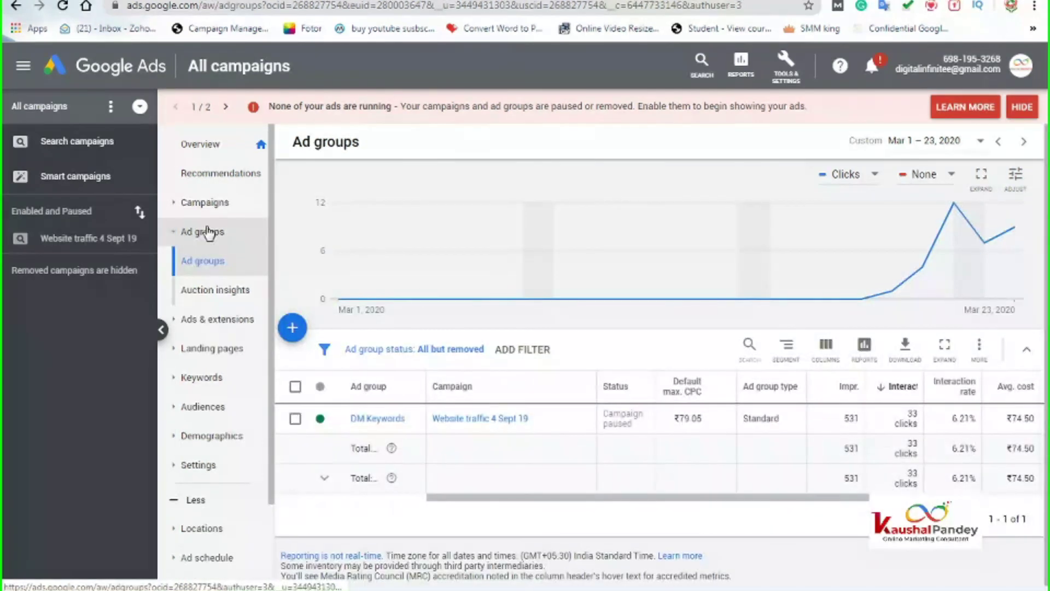
{"action": "left_click", "coordinate": [831, 364]}
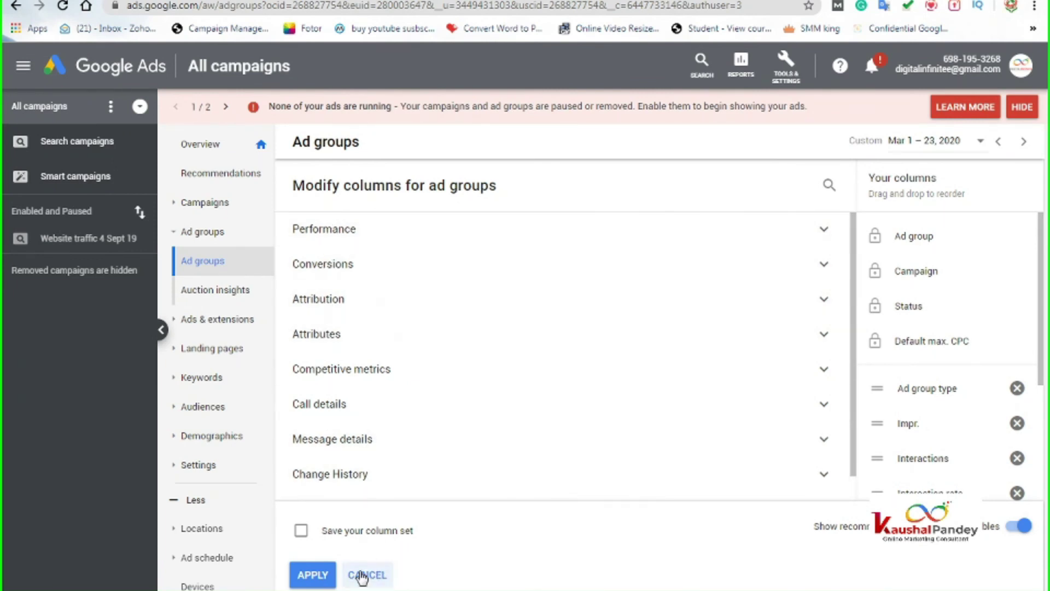
{"action": "left_click", "coordinate": [365, 575]}
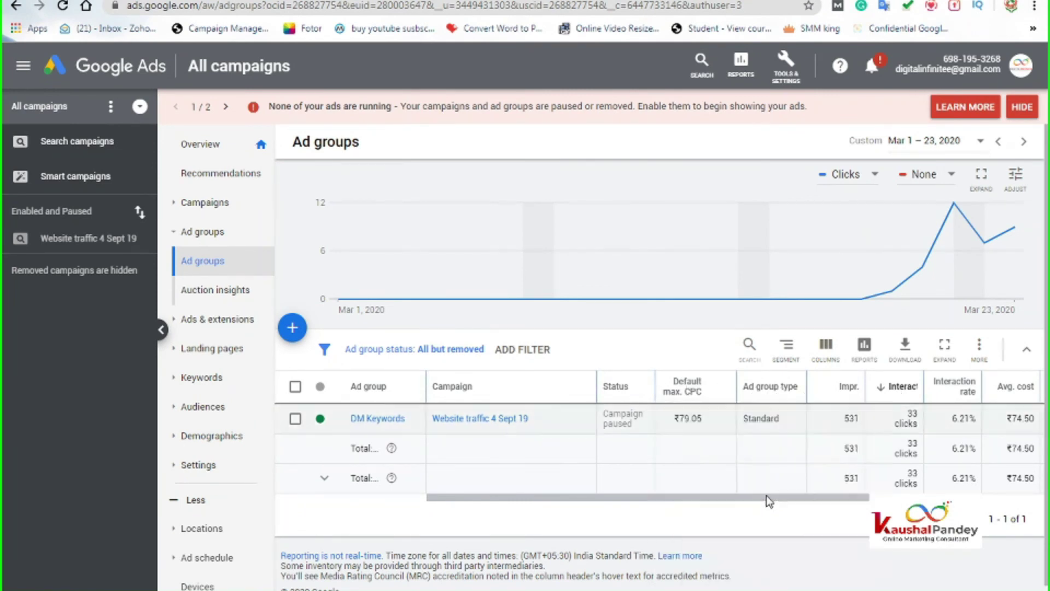
{"action": "left_click_drag", "start_coordinate": [652, 501], "coordinate": [898, 493]}
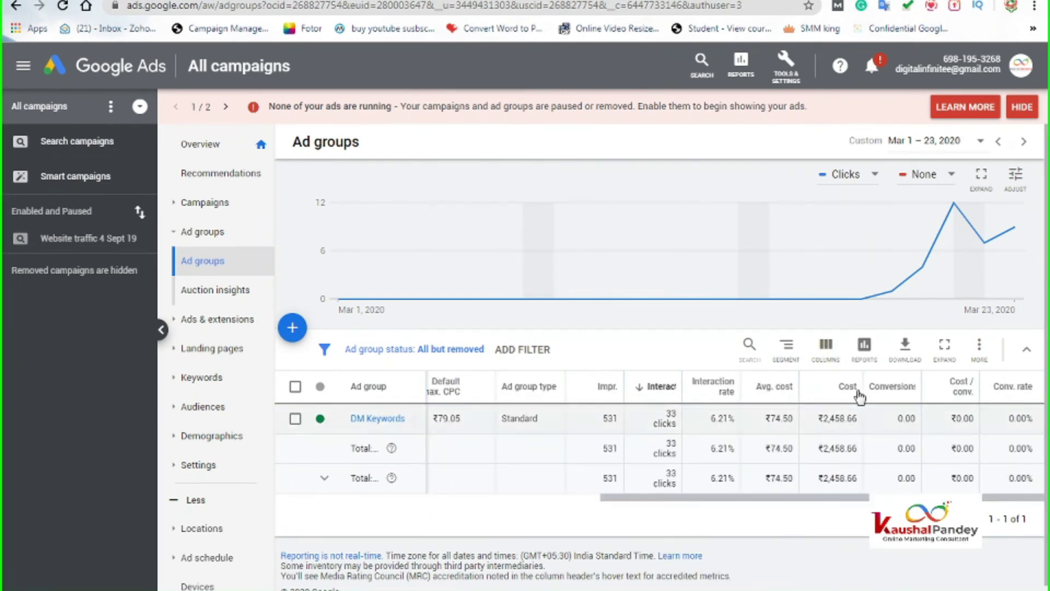
{"action": "left_click", "coordinate": [825, 349]}
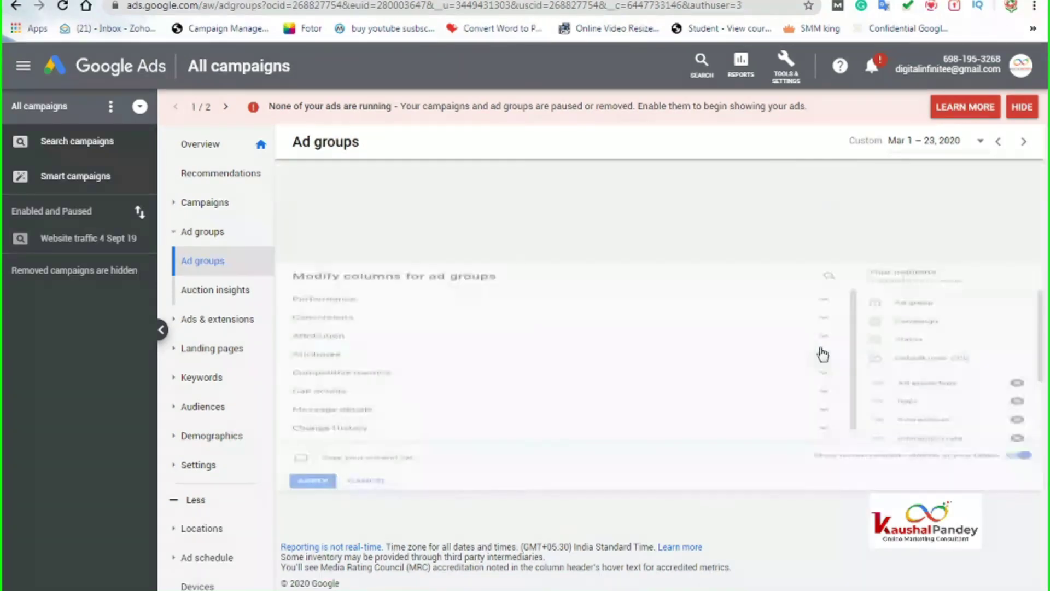
{"action": "left_click", "coordinate": [322, 265]}
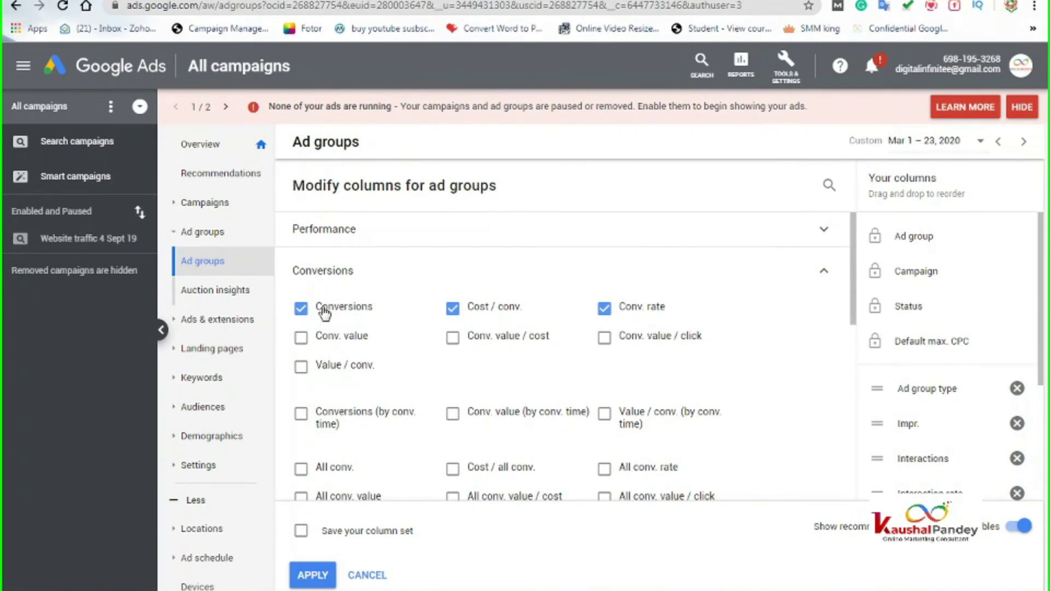
{"action": "left_click", "coordinate": [323, 309]}
{"action": "left_click", "coordinate": [486, 307]}
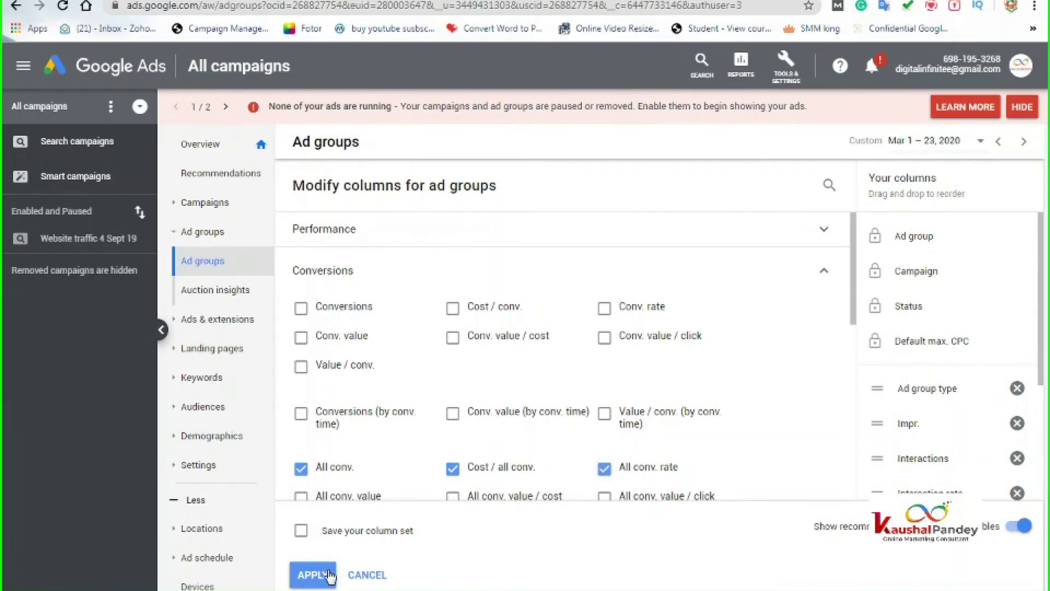
{"action": "left_click", "coordinate": [368, 575]}
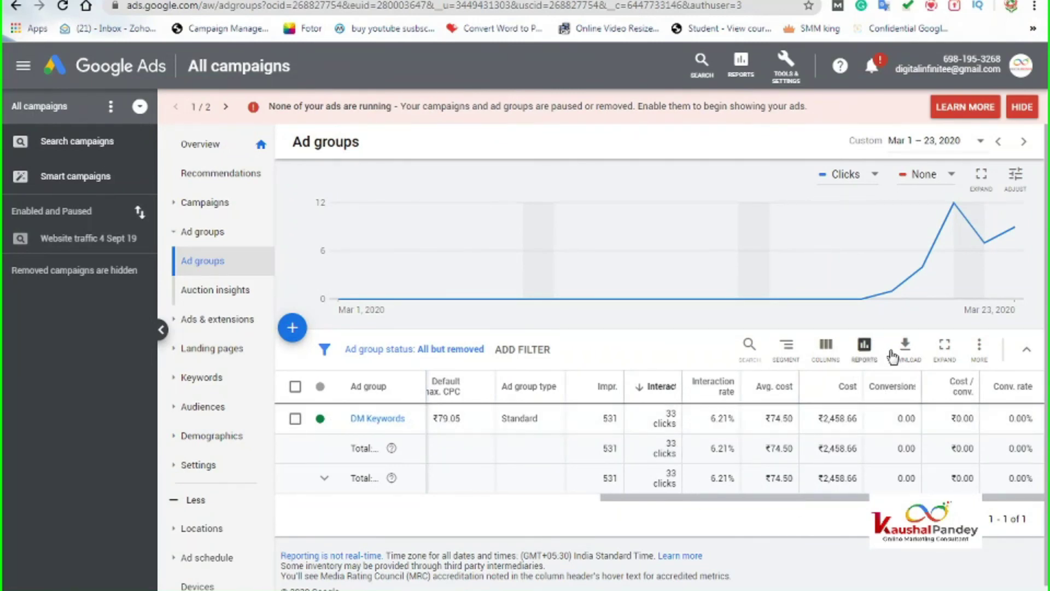
View the download formats available for the ad groups report without downloading it
{"action": "left_click", "coordinate": [904, 362]}
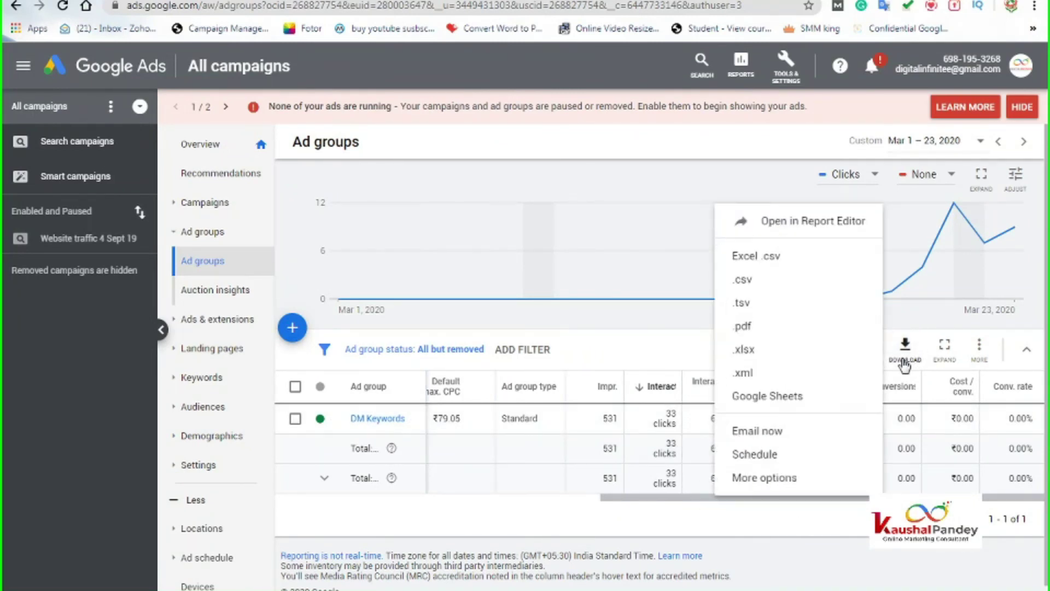
{"action": "left_click", "coordinate": [597, 327]}
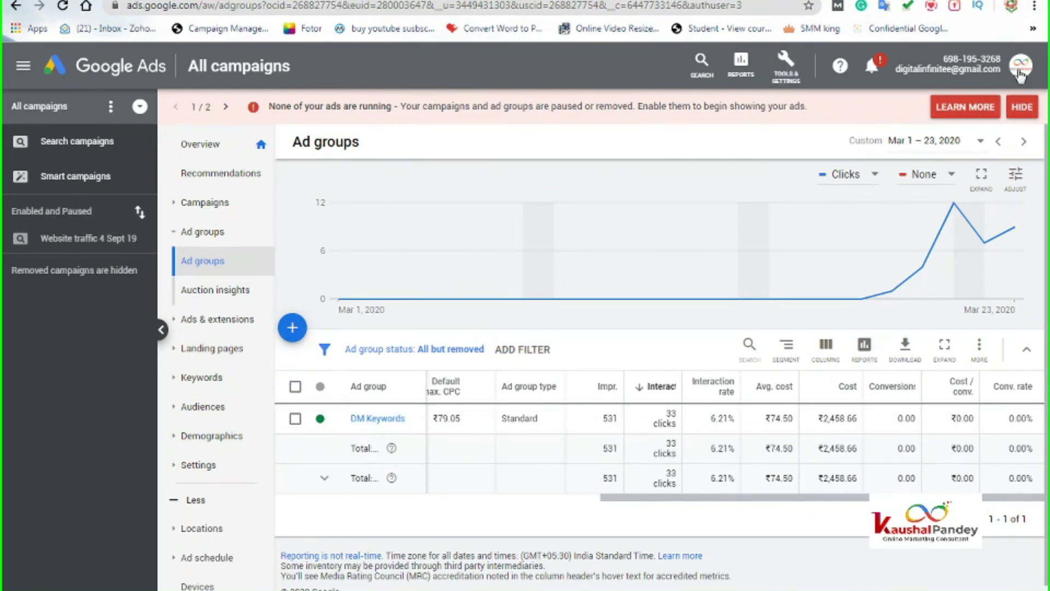
Switch to the third Google account listed below the current Google Ads account
{"action": "left_click", "coordinate": [1021, 68]}
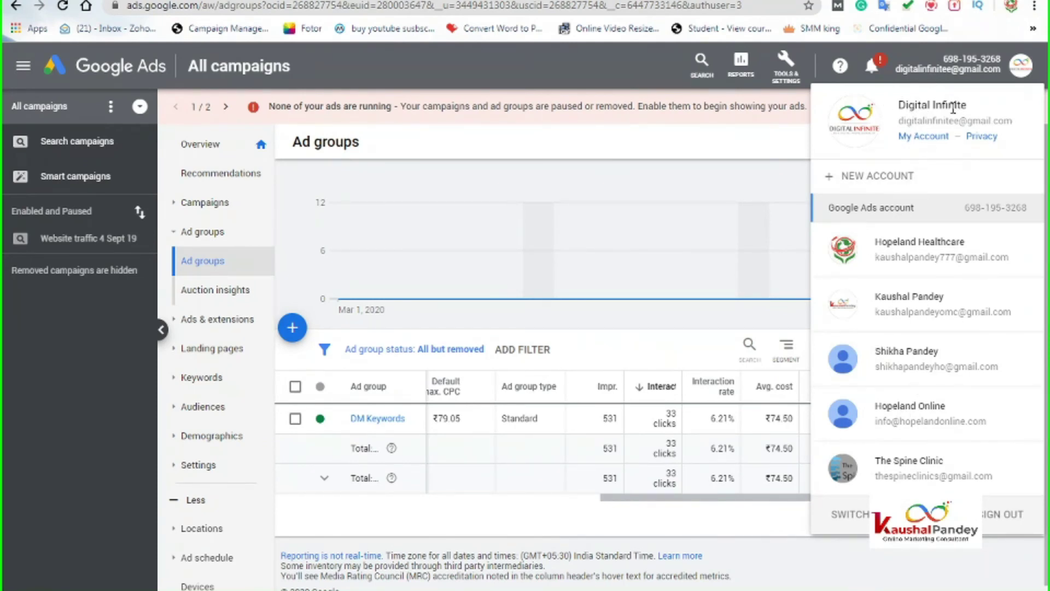
{"action": "left_click", "coordinate": [895, 367]}
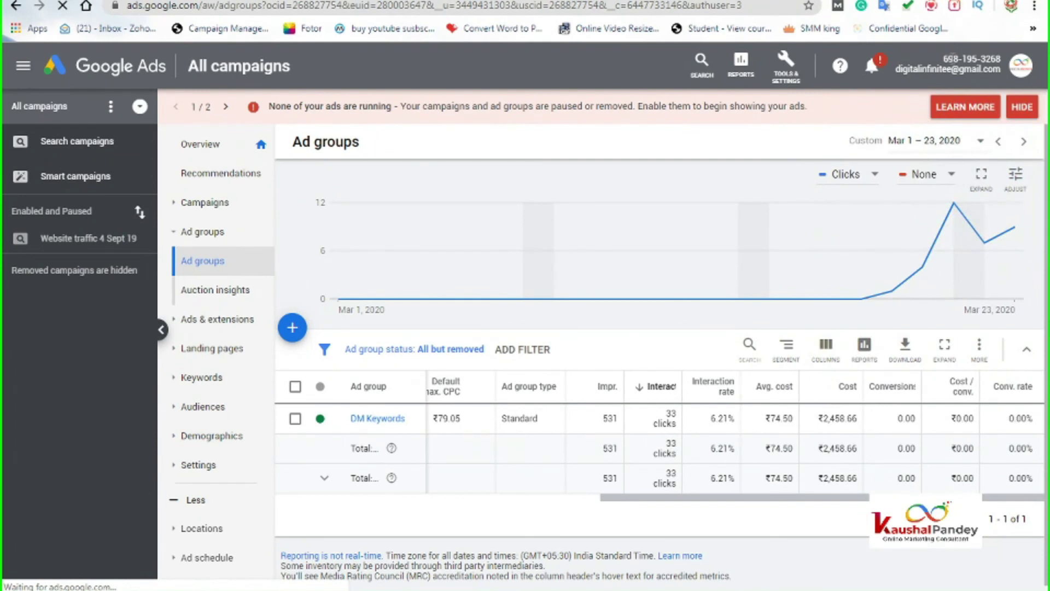
{"action": "mouse_move", "coordinate": [523, 392]}
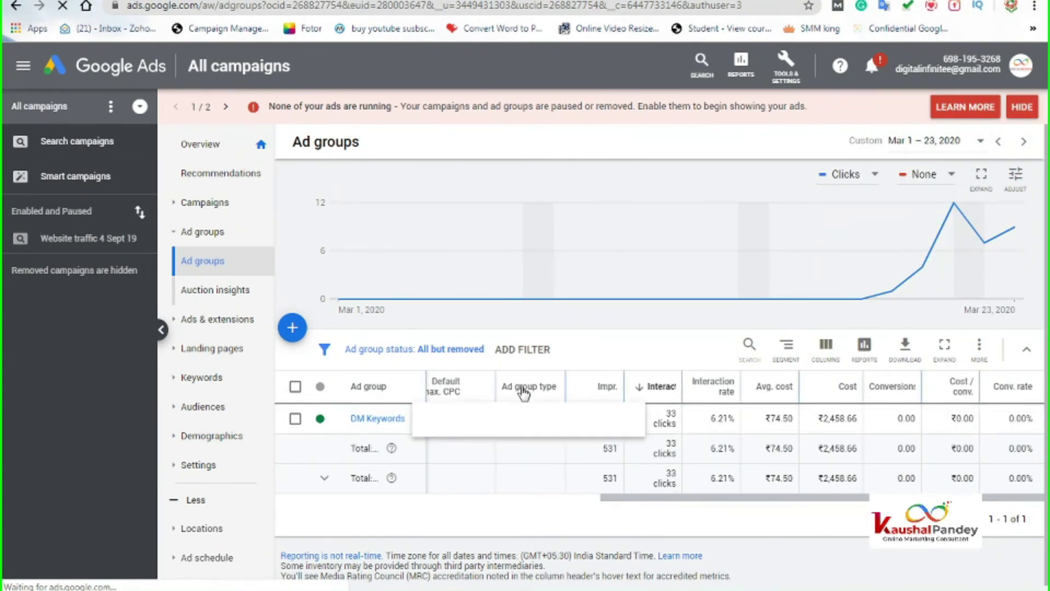